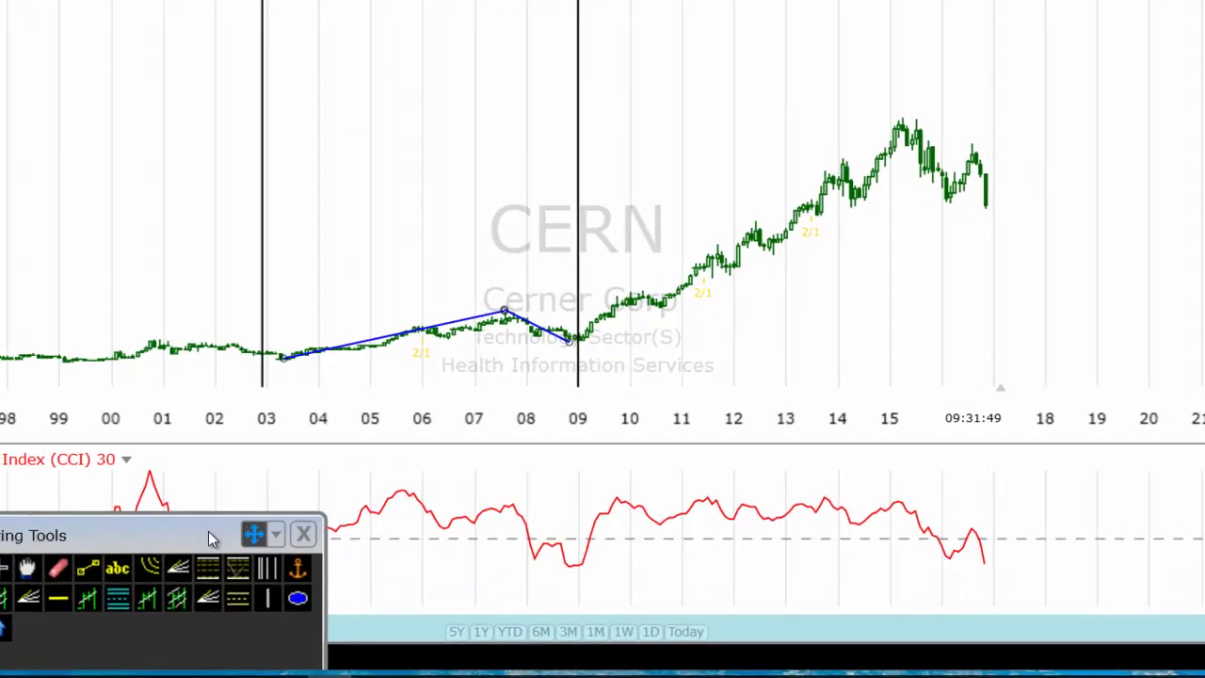
Draw two connected trend lines on the CERN chart: up from the 2009 low to the early-2010 high, then down to the mid-2010 low.
mouse_move(353, 551)
left_mouse_down()
mouse_move(280, 605)
mouse_move(292, 600)
left_mouse_up()
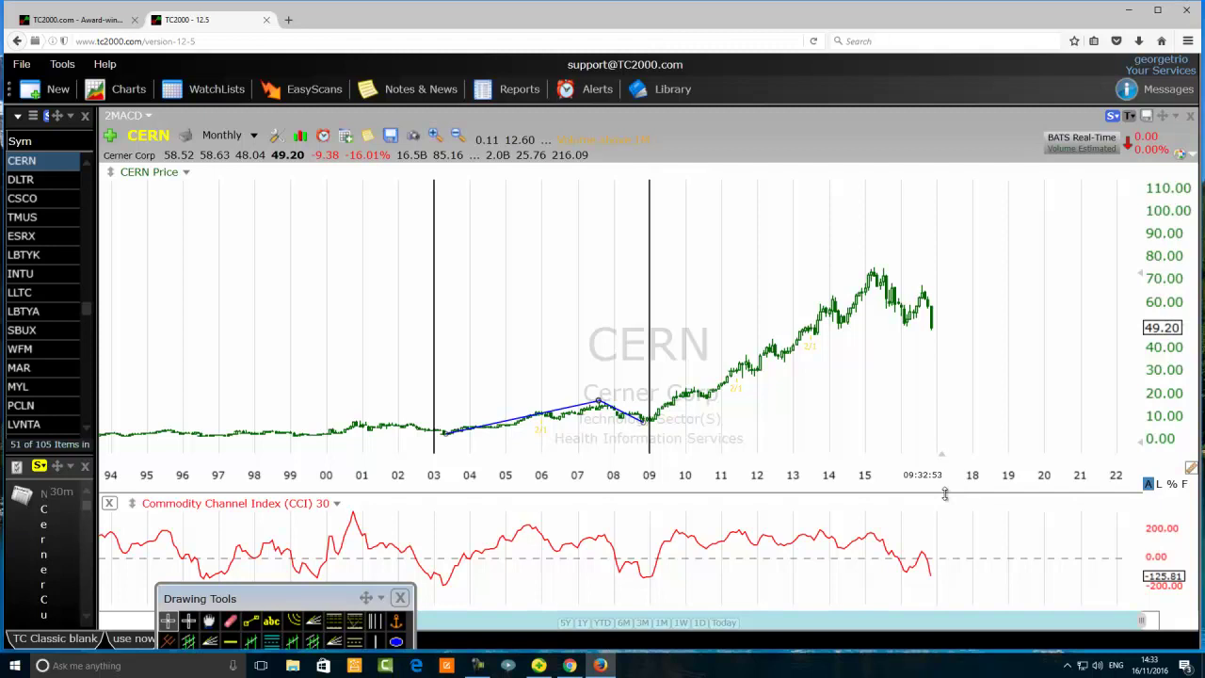
scroll(544, 275, "up", 2)
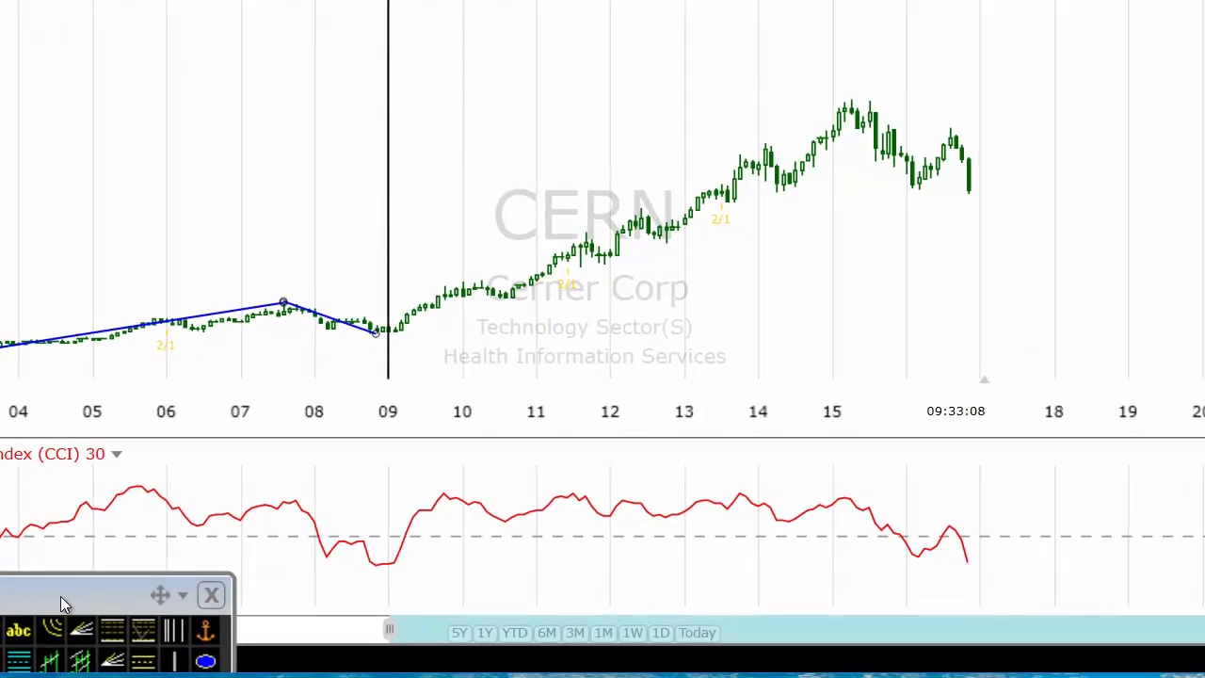
left_click_drag(299, 600, 373, 542)
left_click_drag(172, 513, 178, 493)
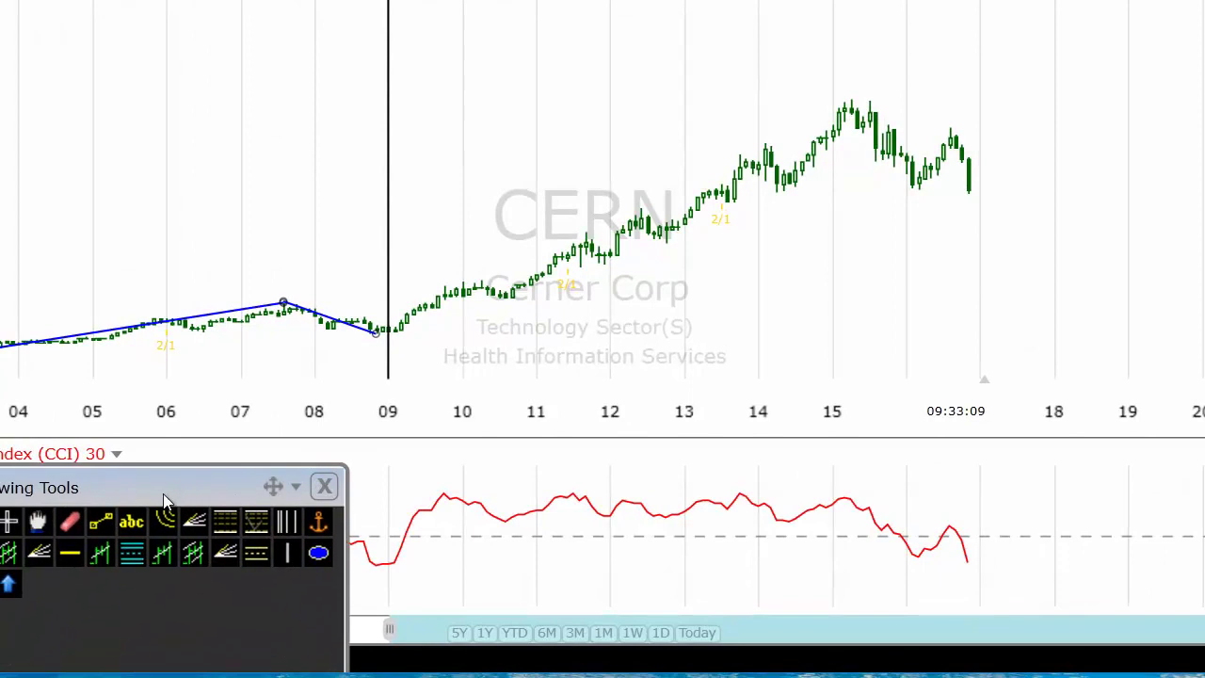
left_click(96, 527)
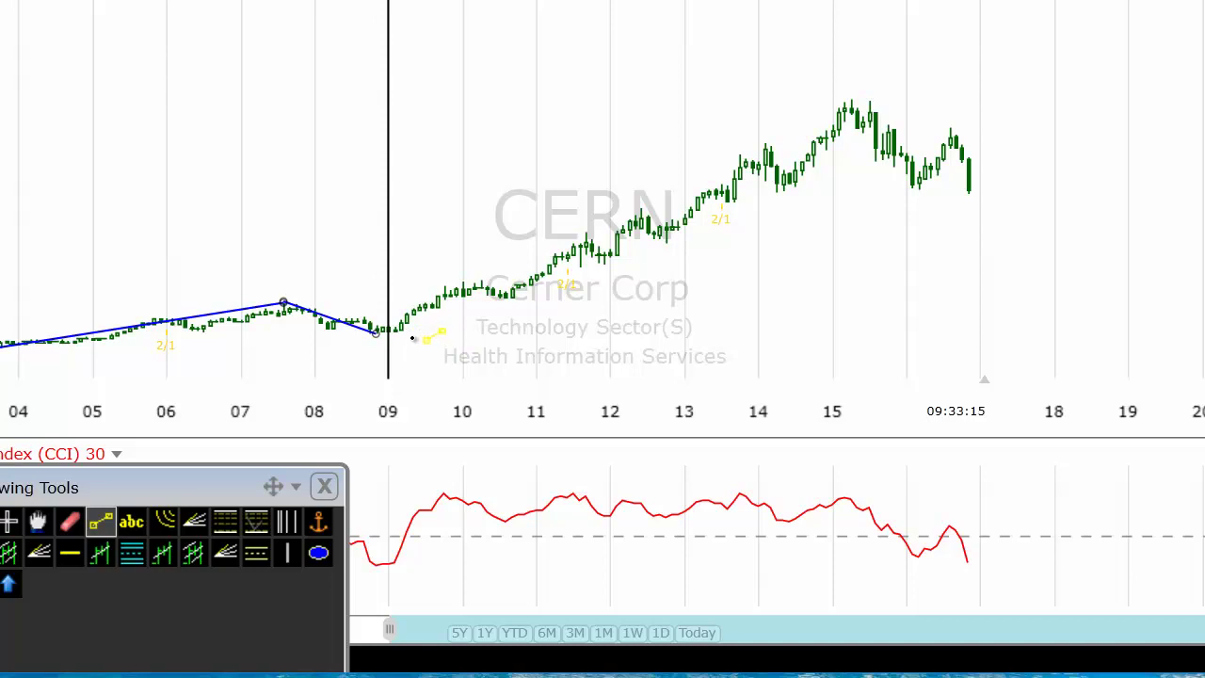
left_click_drag(406, 329, 468, 283)
left_click(101, 520)
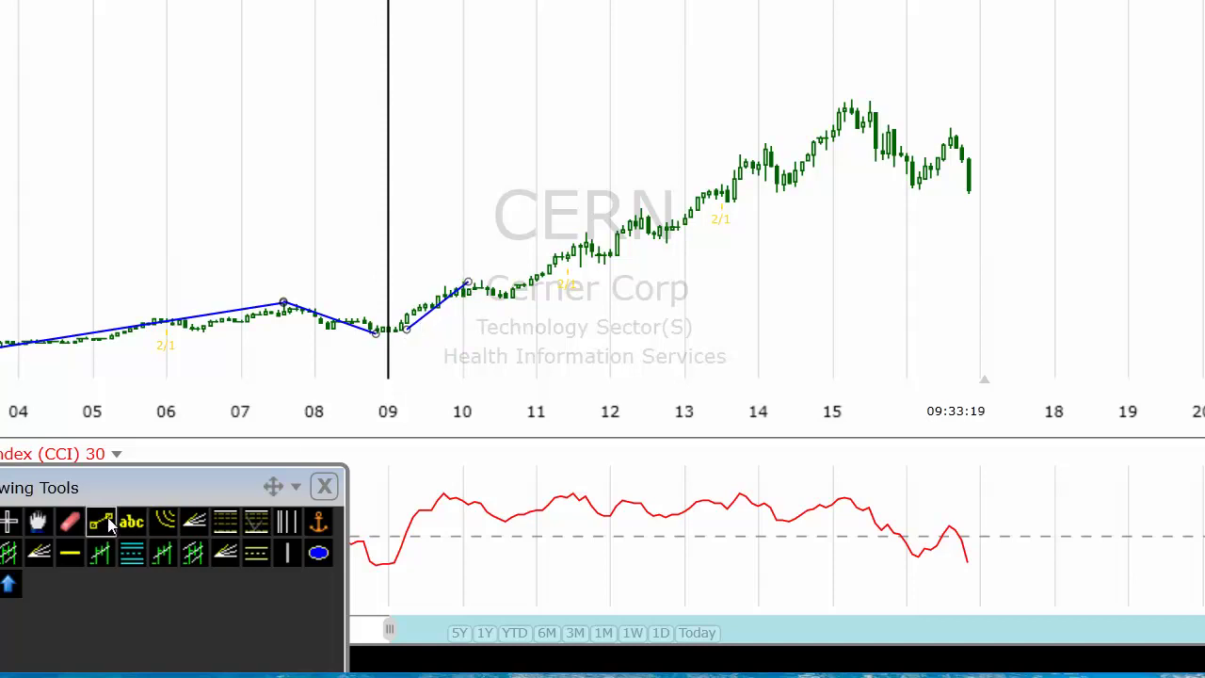
mouse_move(468, 275)
left_mouse_down()
mouse_move(549, 316)
mouse_move(508, 299)
left_mouse_up()
Draw trend lines from the mid-2010 low up to the 2011 swing high and down to the late-2011 low.
left_click(100, 523)
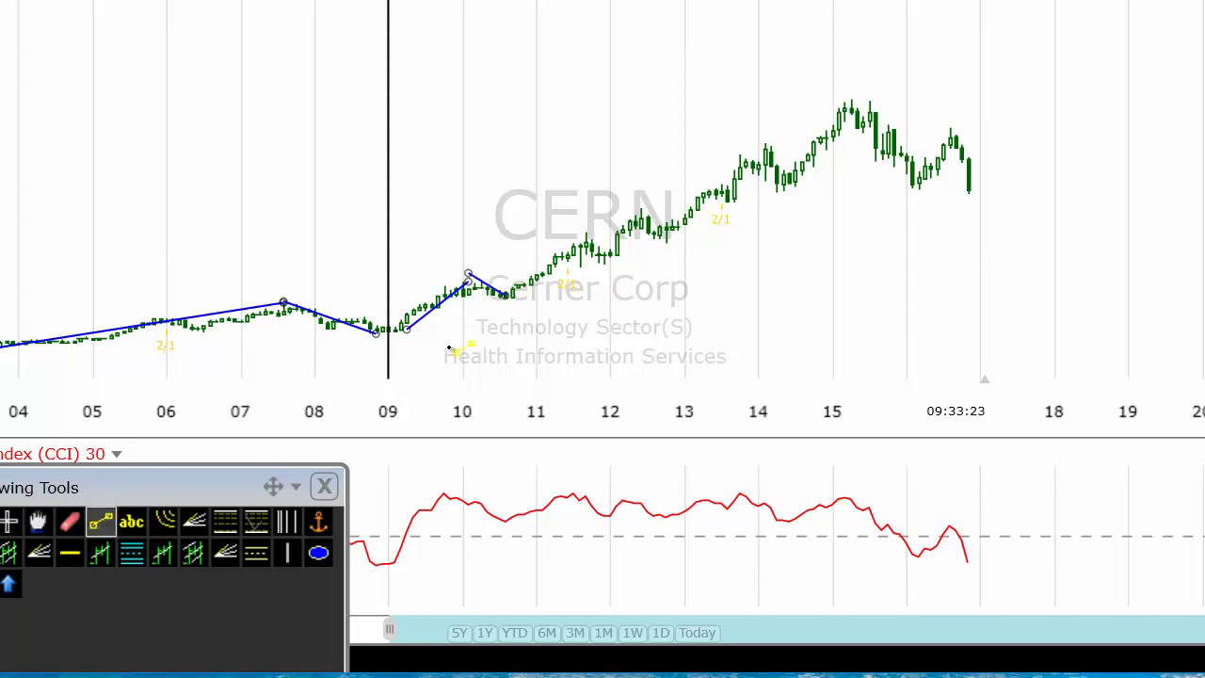
mouse_move(506, 293)
left_mouse_down()
mouse_move(578, 225)
mouse_move(603, 258)
left_mouse_up()
left_click(101, 523)
Draw trend lines from the late-2011 low up to the mid-2012 high and down to the late-2012 low.
left_click(103, 521)
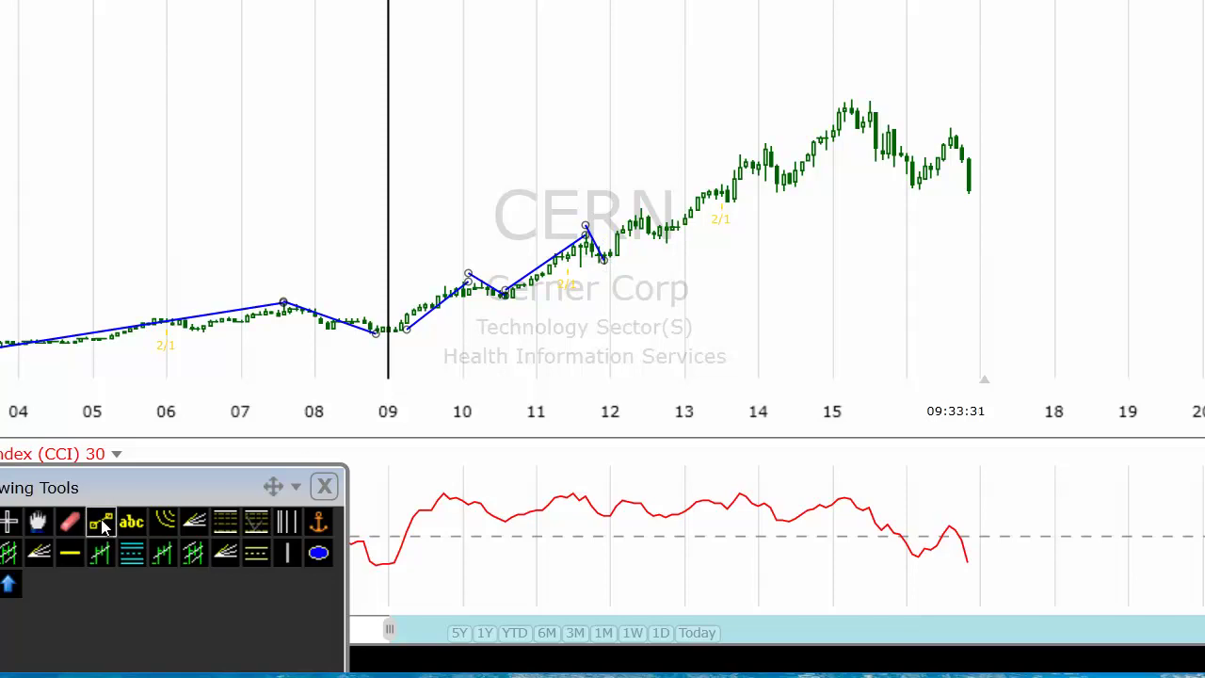
left_click_drag(602, 259, 640, 205)
left_click(101, 520)
mouse_move(640, 197)
left_mouse_down()
mouse_move(671, 256)
mouse_move(664, 241)
left_mouse_up()
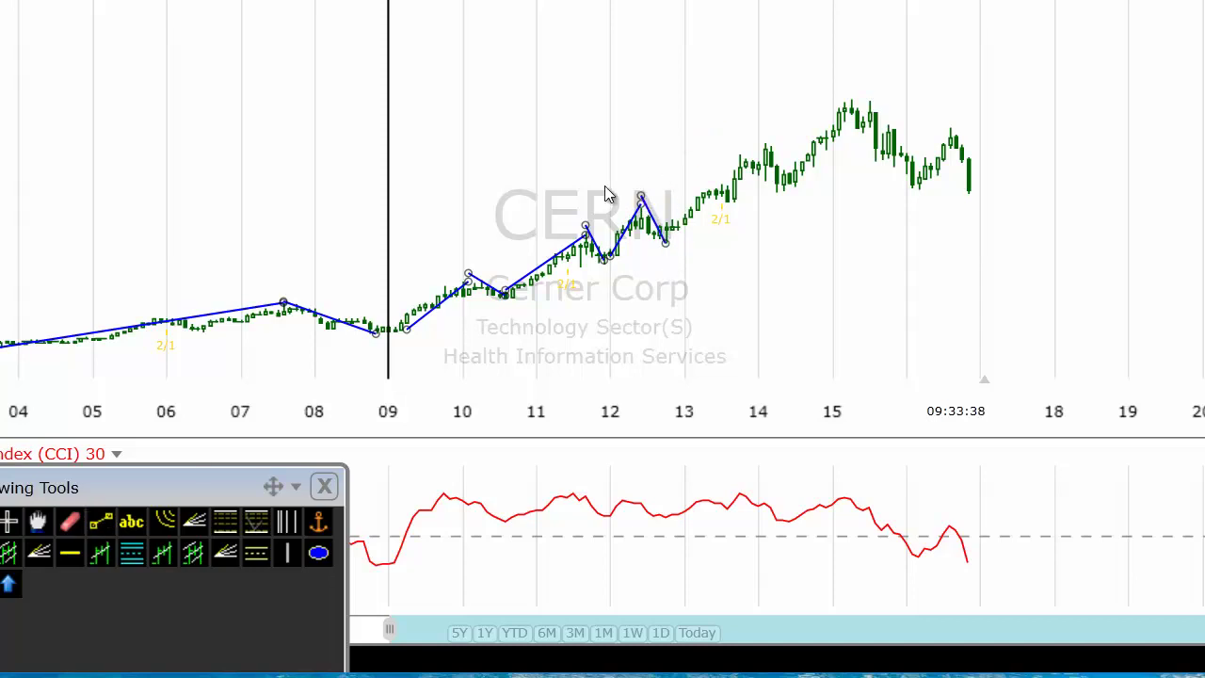
Change the color of the falling trend line from the mid-2012 high to magenta.
right_click(654, 223)
left_click(730, 243)
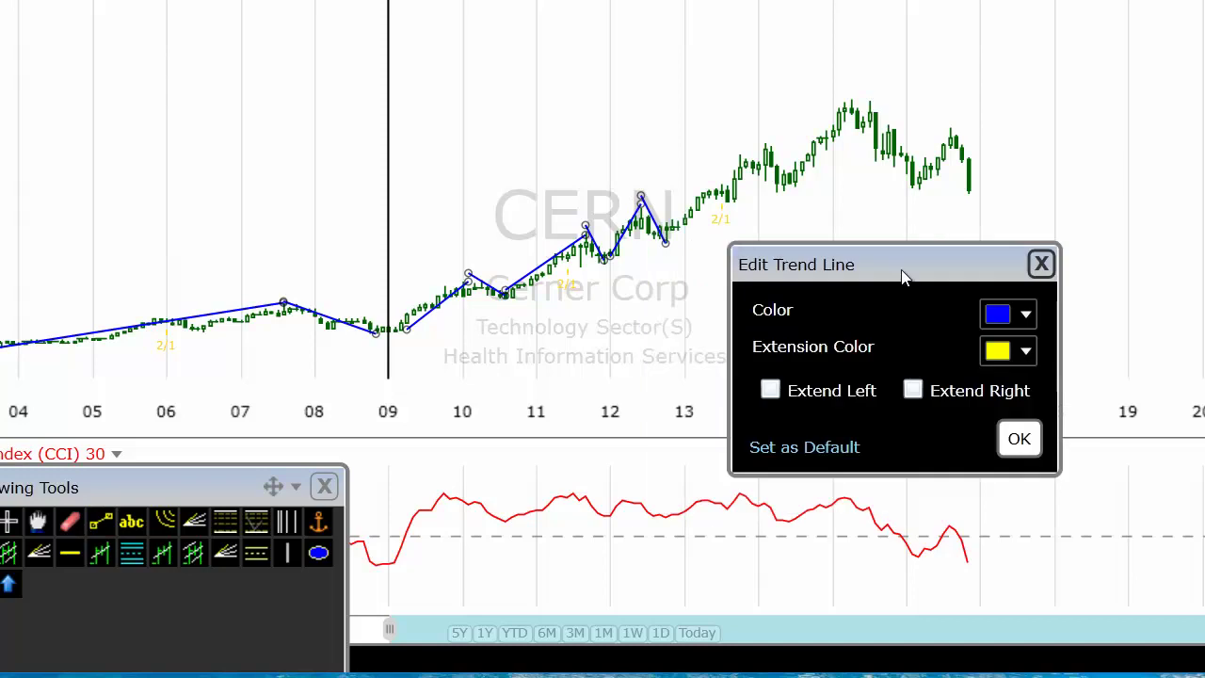
left_click(1009, 320)
left_click(1047, 493)
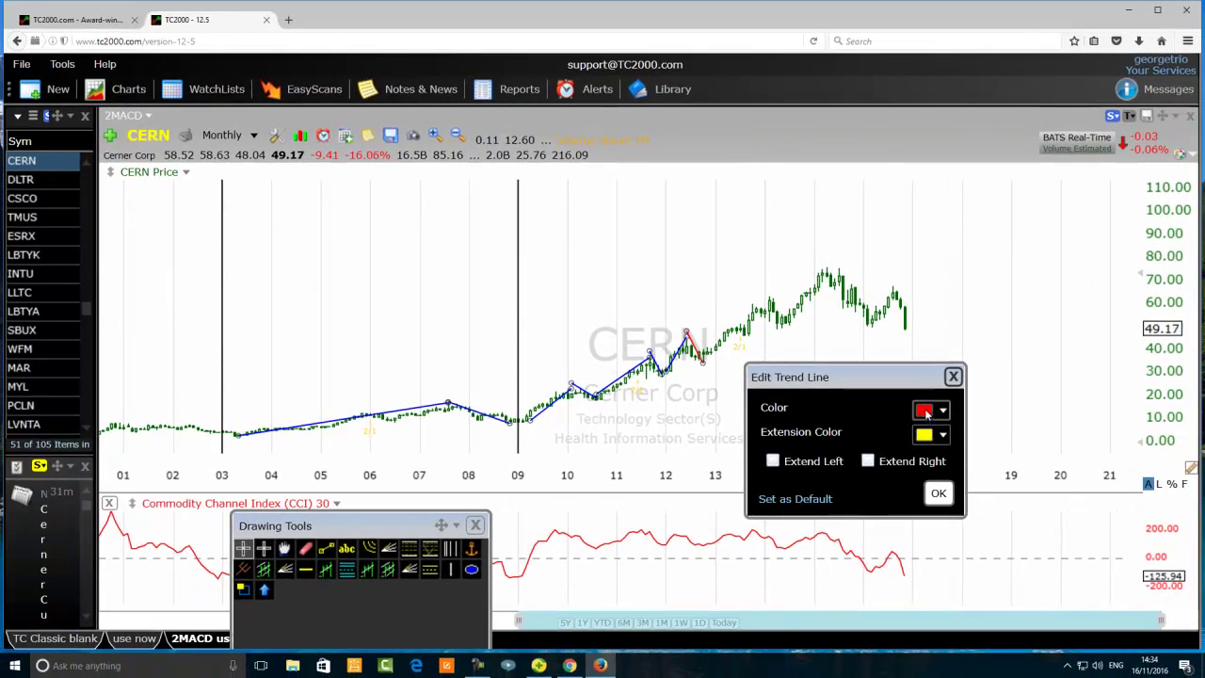
left_click(928, 412)
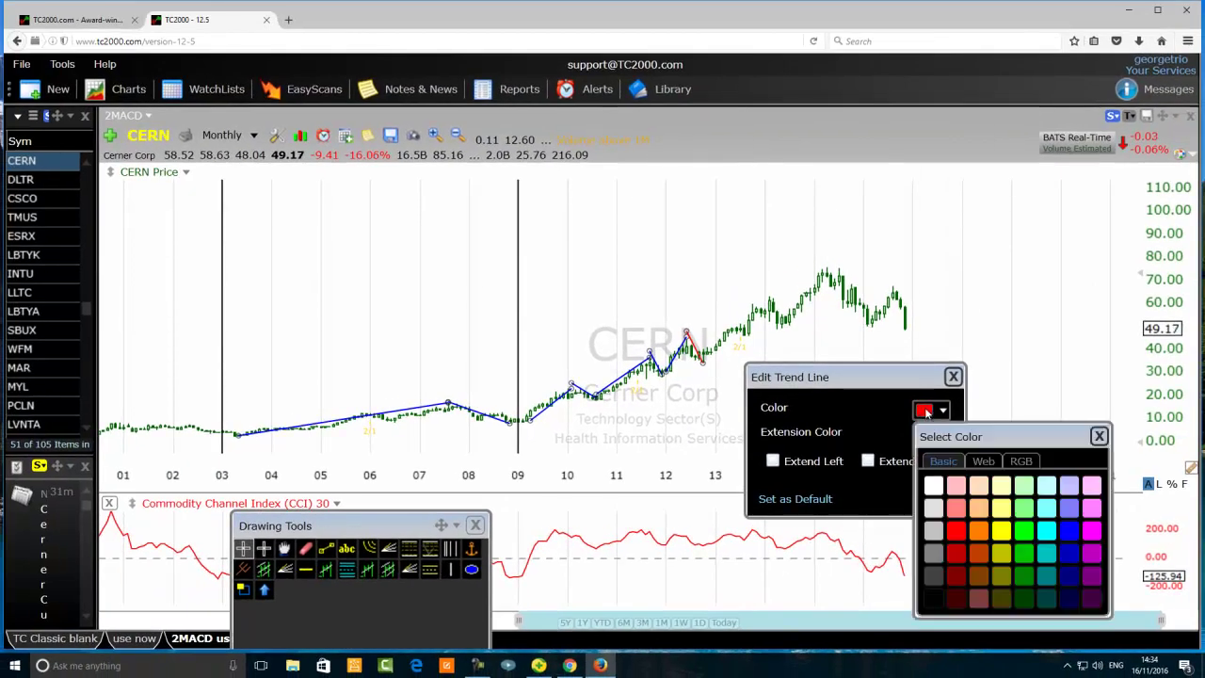
left_click(1087, 532)
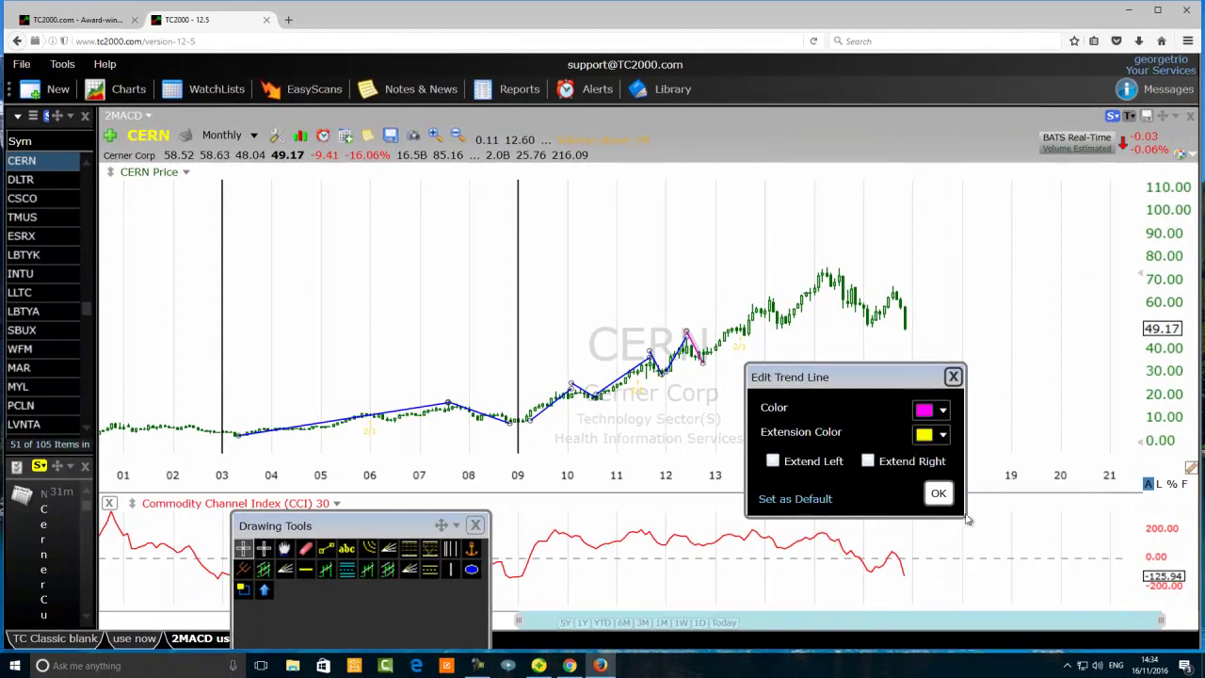
left_click(938, 492)
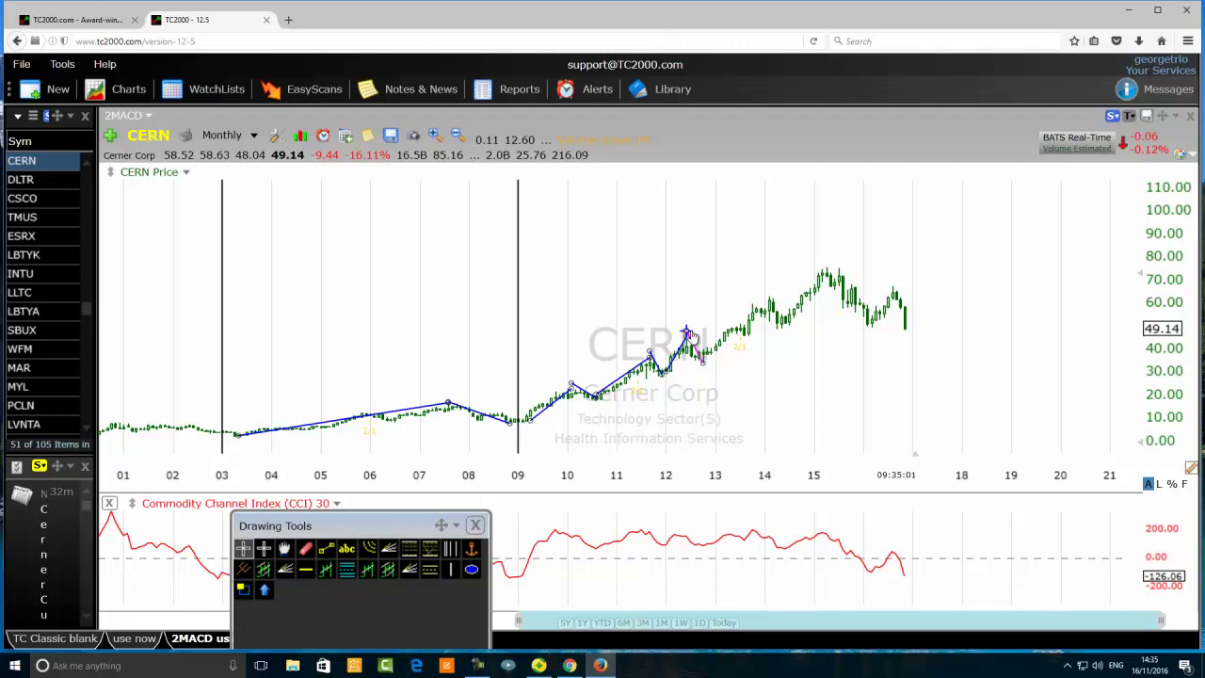
Place a vertical line on the chart at the mid-2012 swing high.
left_click(327, 551)
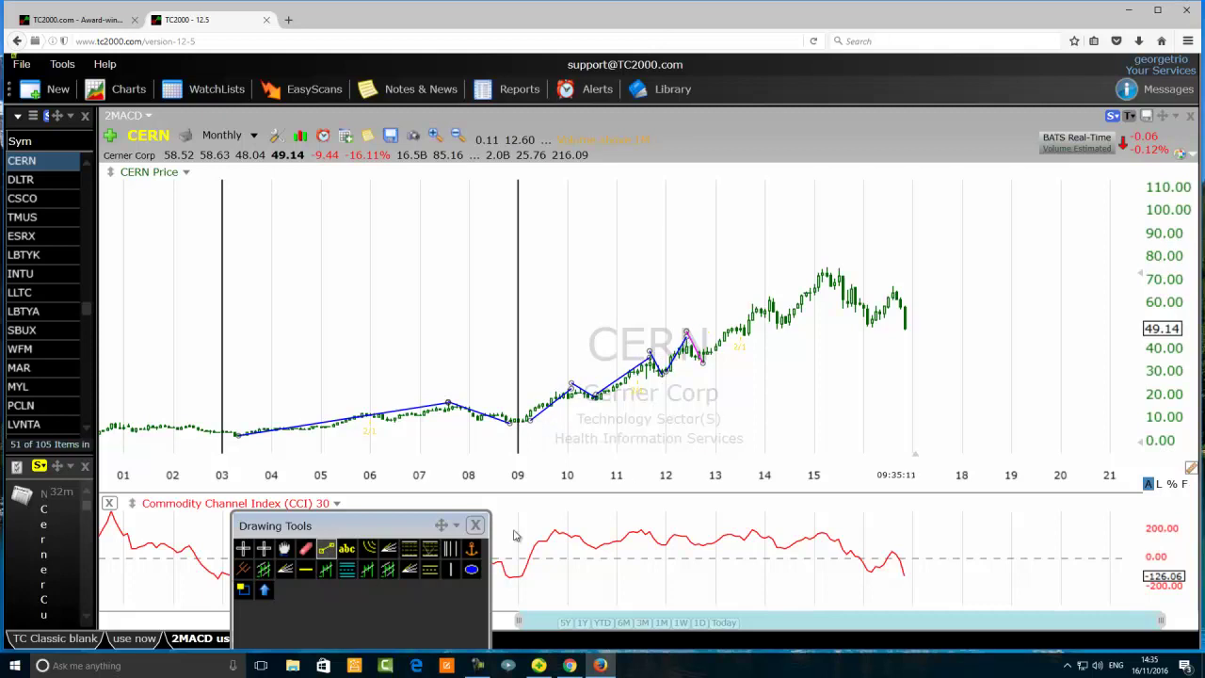
left_click(449, 570)
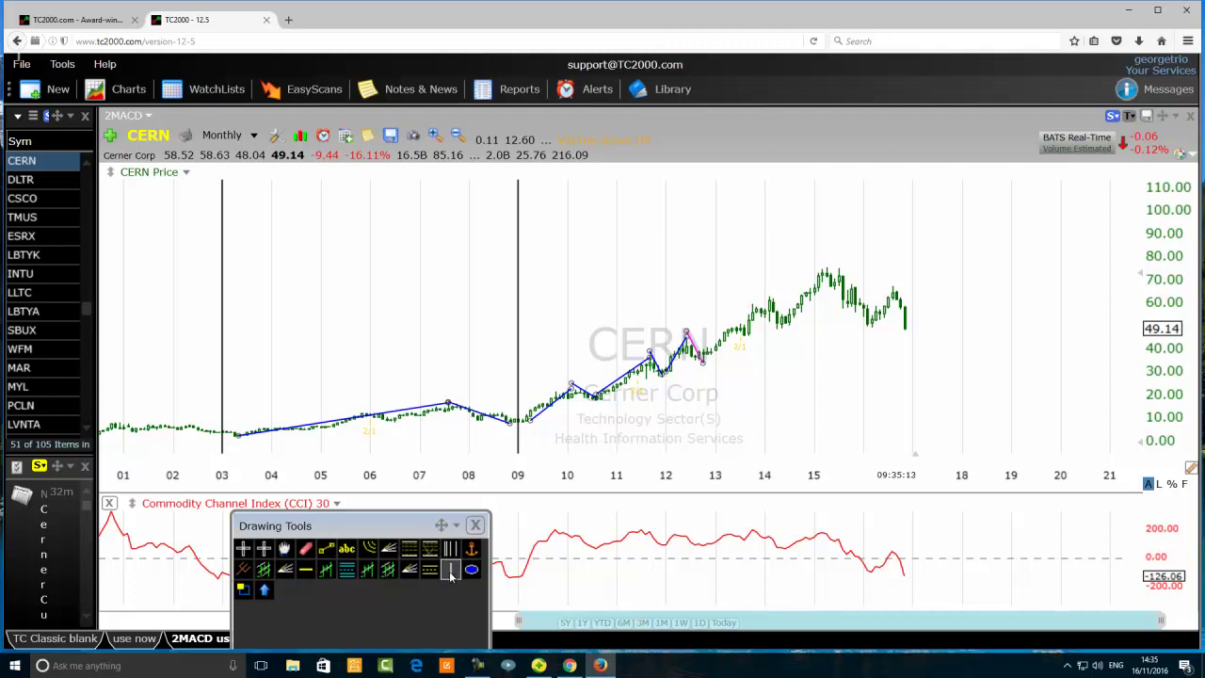
left_click(687, 388)
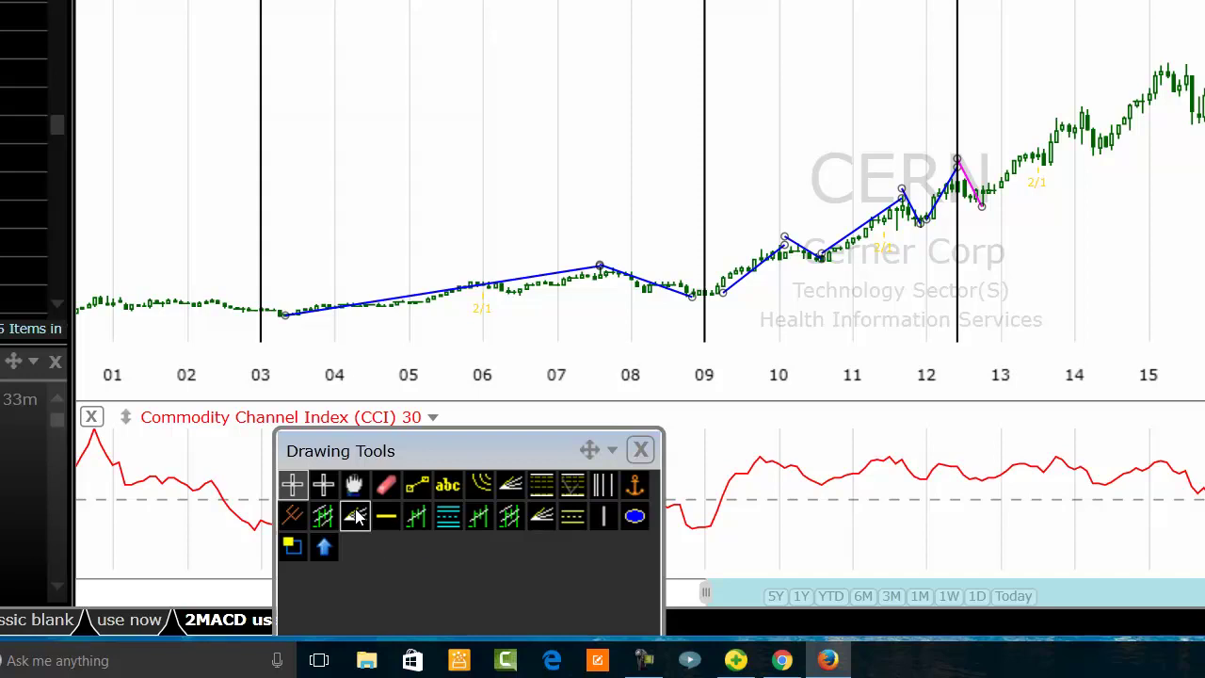
Draw trend lines from the late-2012 low up to the mid-2013 high and down to the short pullback low that follows.
left_click(417, 483)
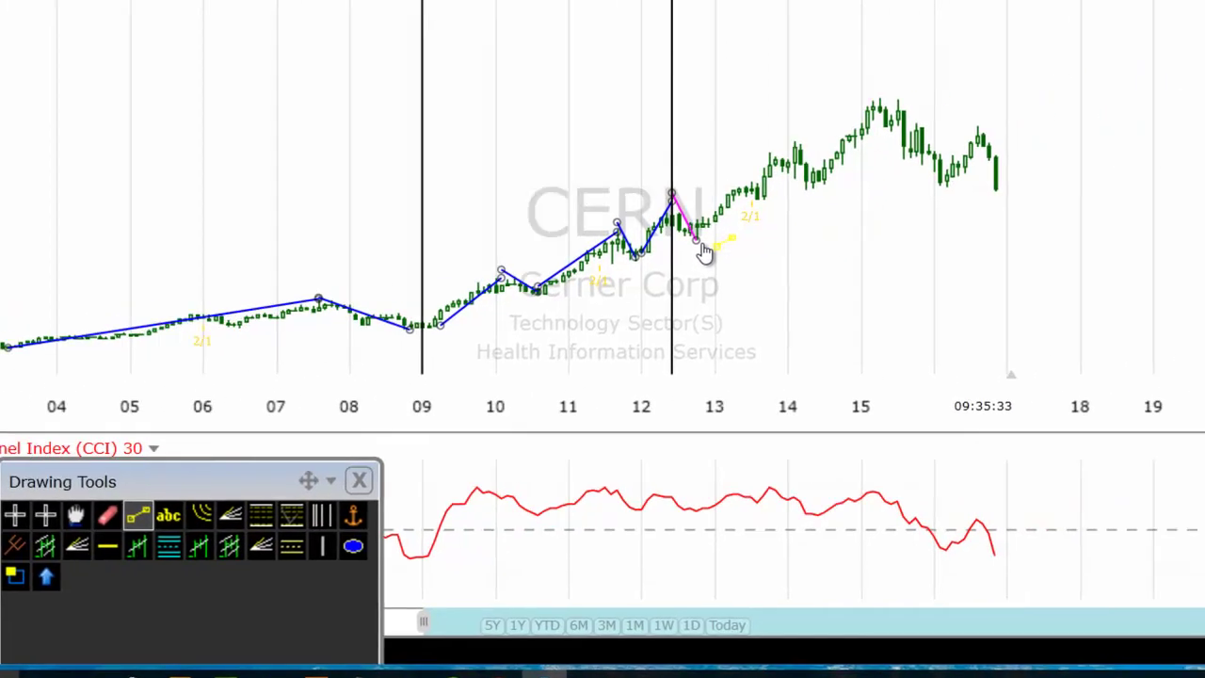
left_click(614, 247)
left_click(669, 195)
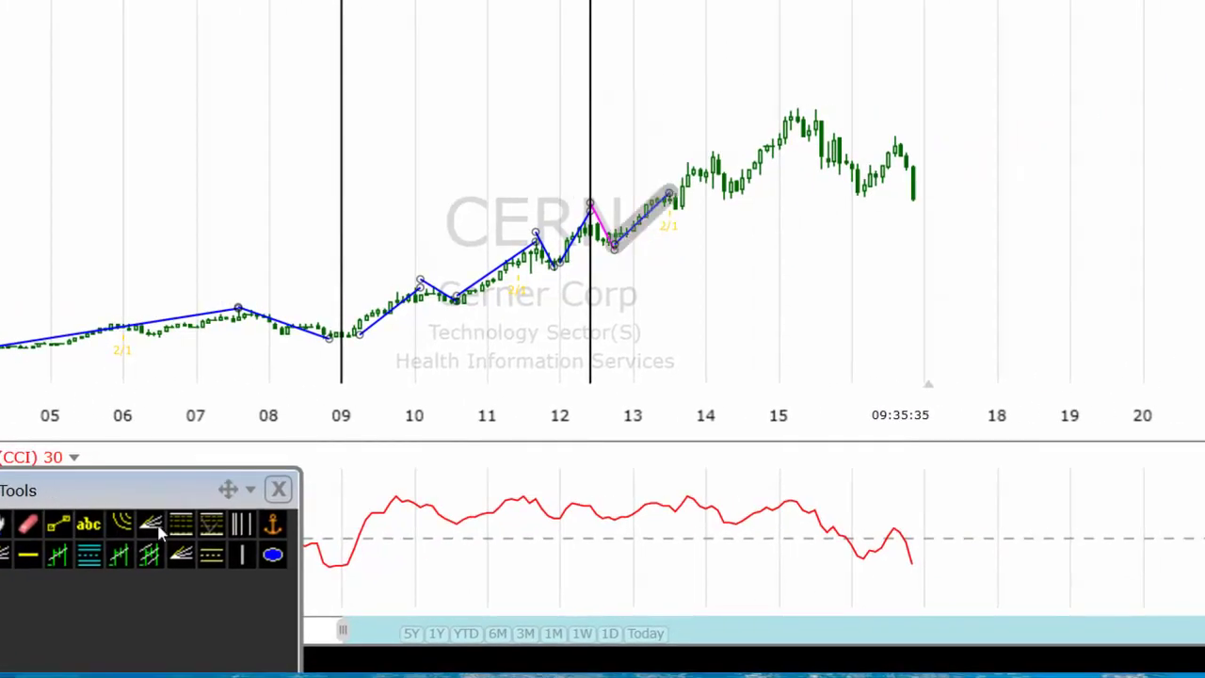
left_click(59, 526)
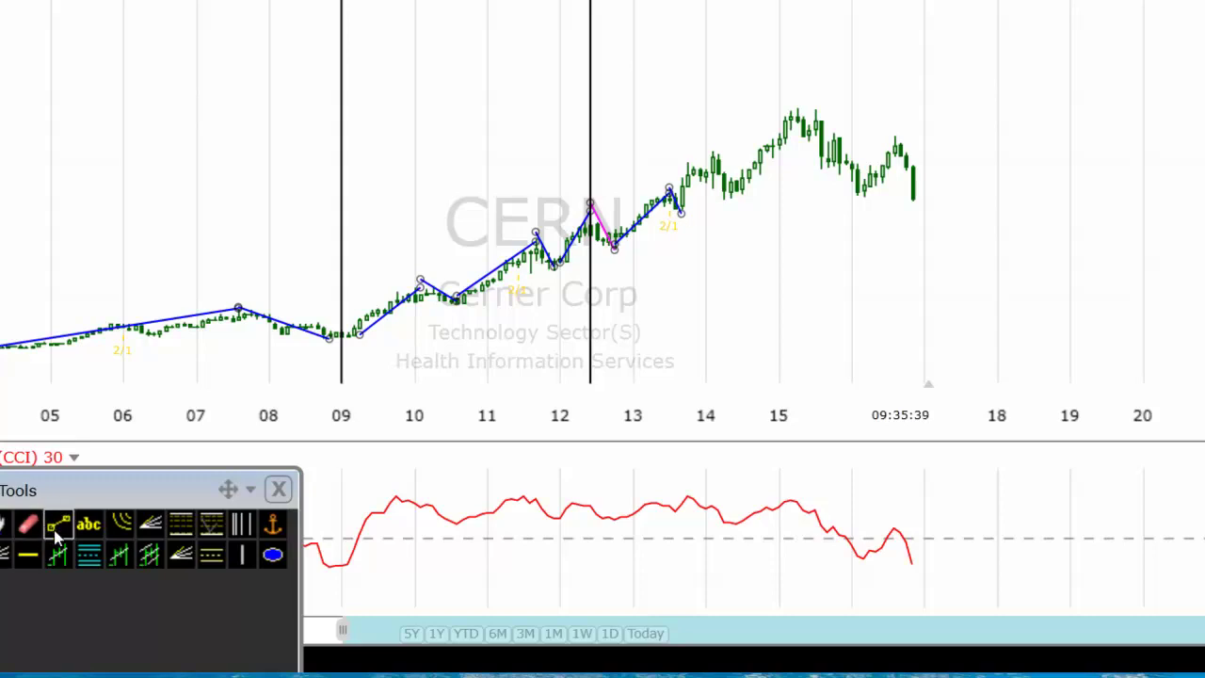
Draw a near-vertical trend line up from the 2013 pullback low, then a falling one to the early-2014 low.
left_click(680, 215)
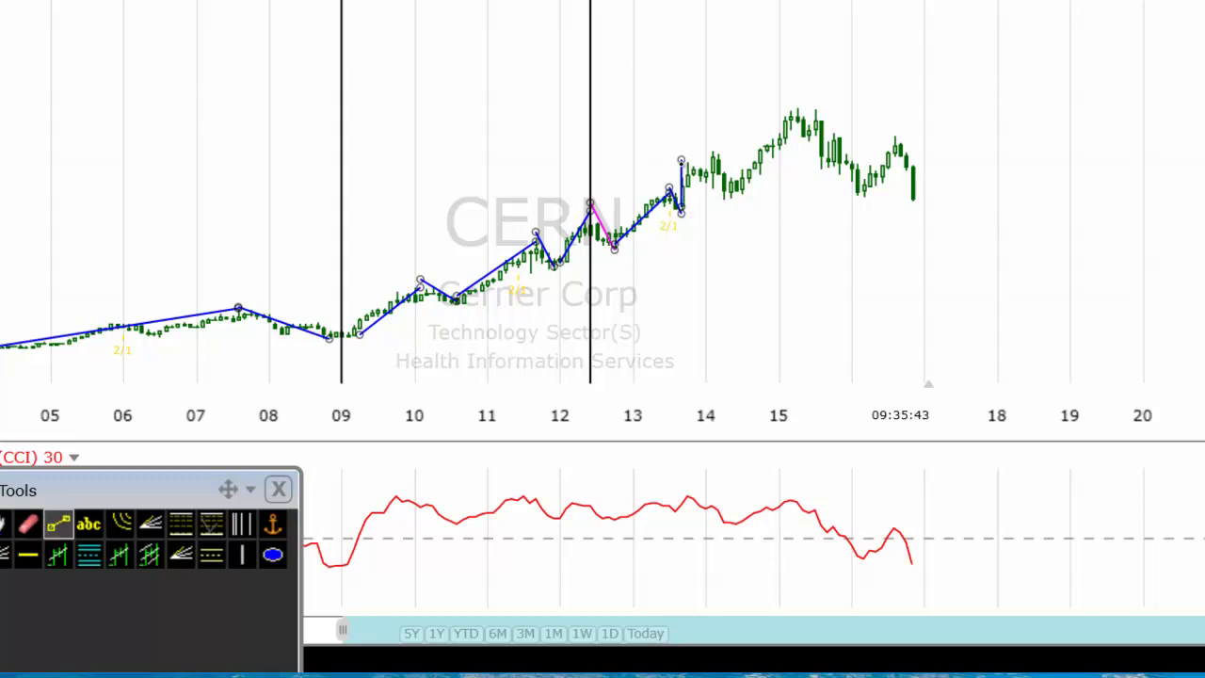
double_click(681, 162)
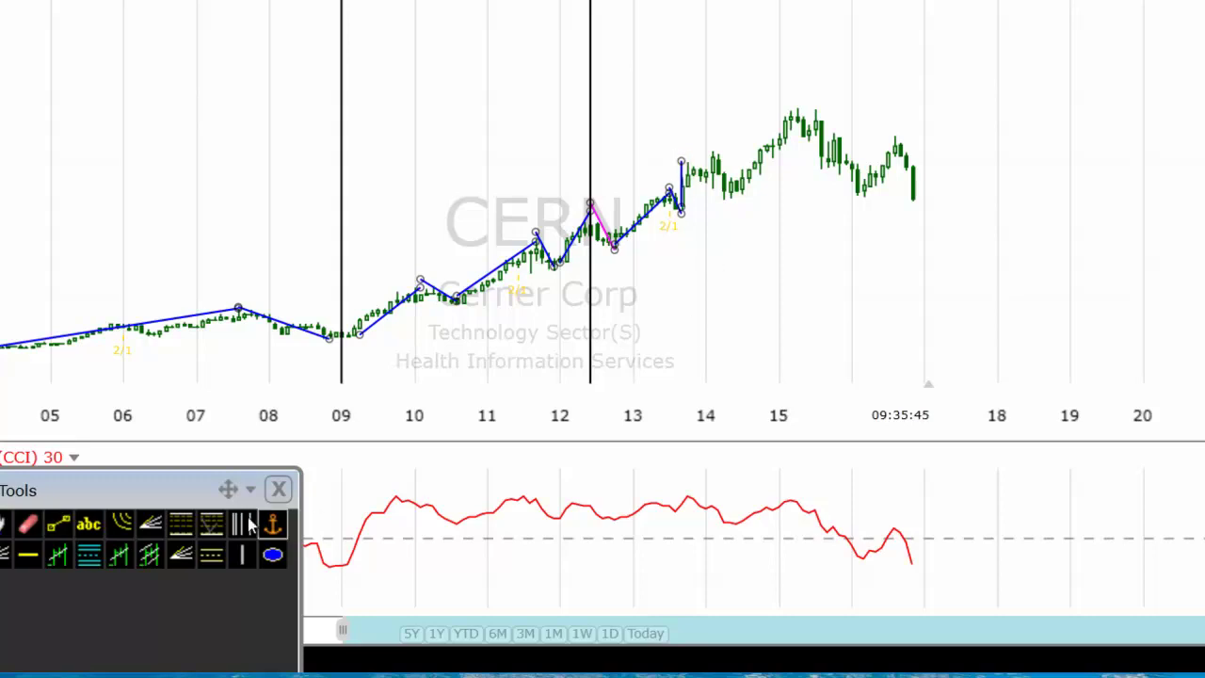
left_click(58, 527)
left_click(681, 158)
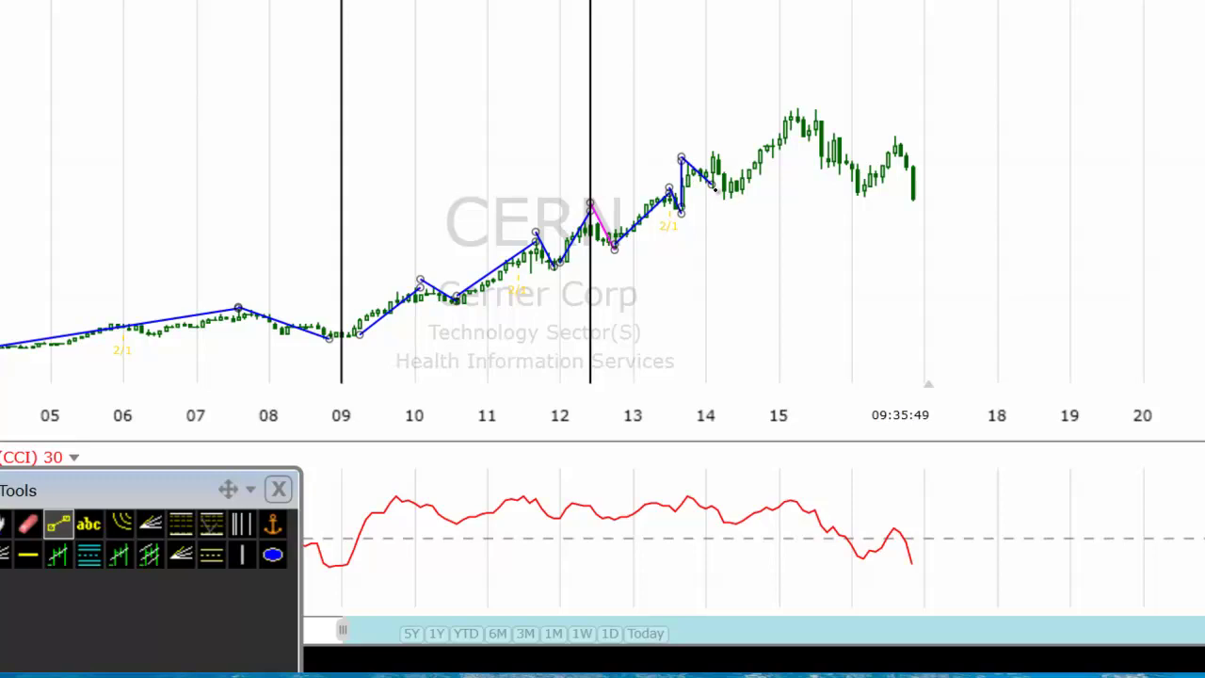
double_click(713, 189)
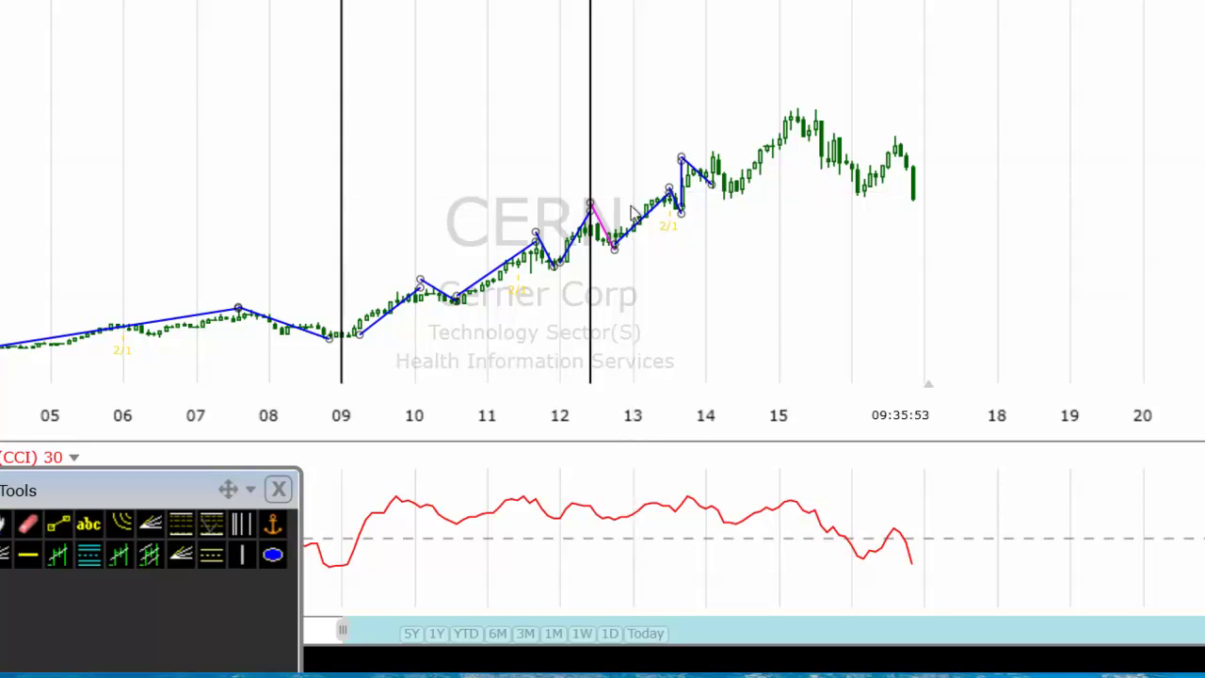
Draw a short vertical trend line from the early-2014 low up to the early-2014 high.
scroll(492, 463, "up", 3)
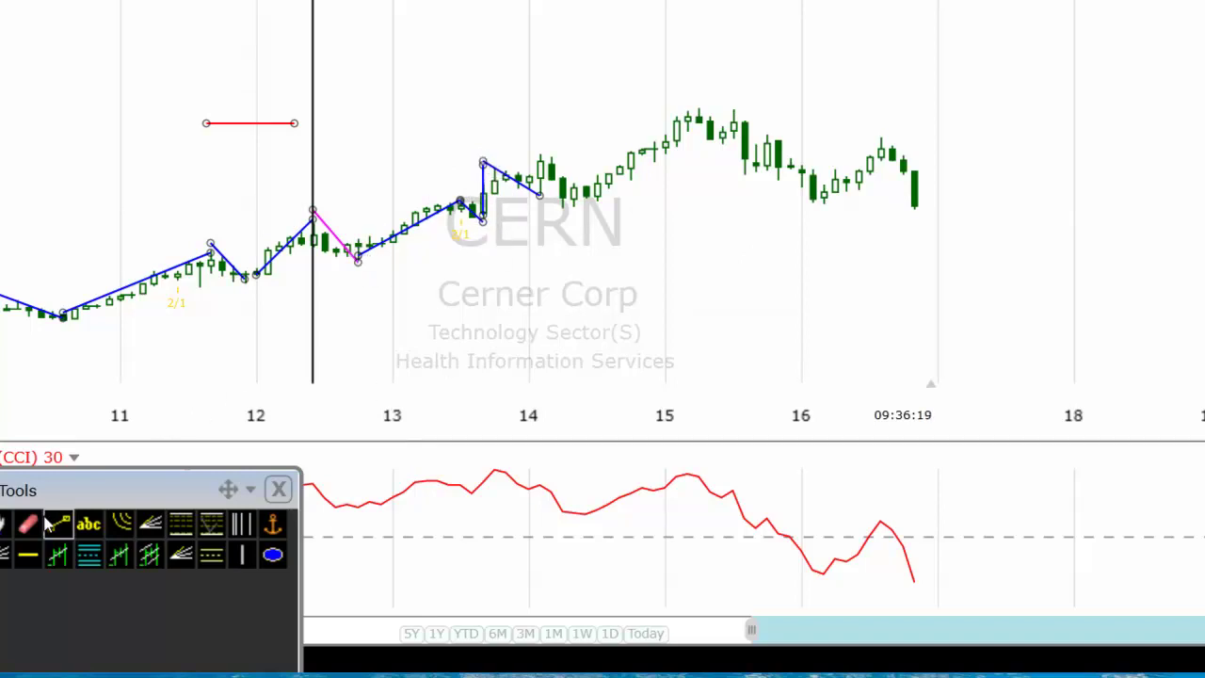
left_click(58, 524)
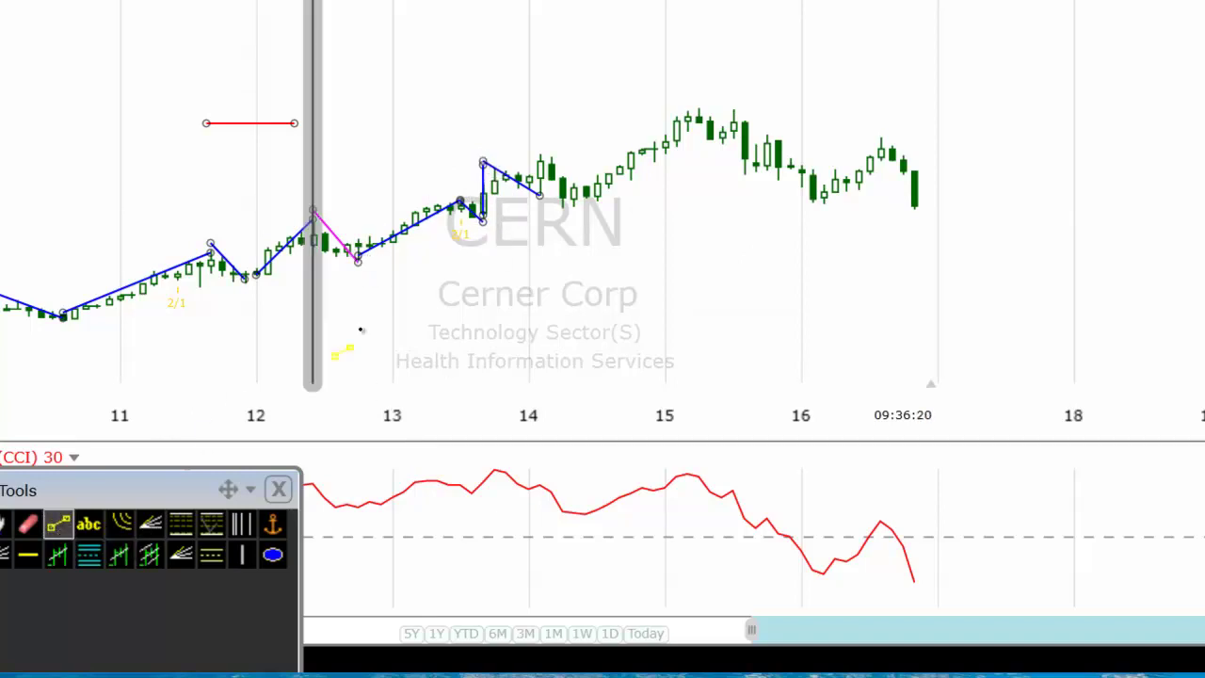
left_click(539, 191)
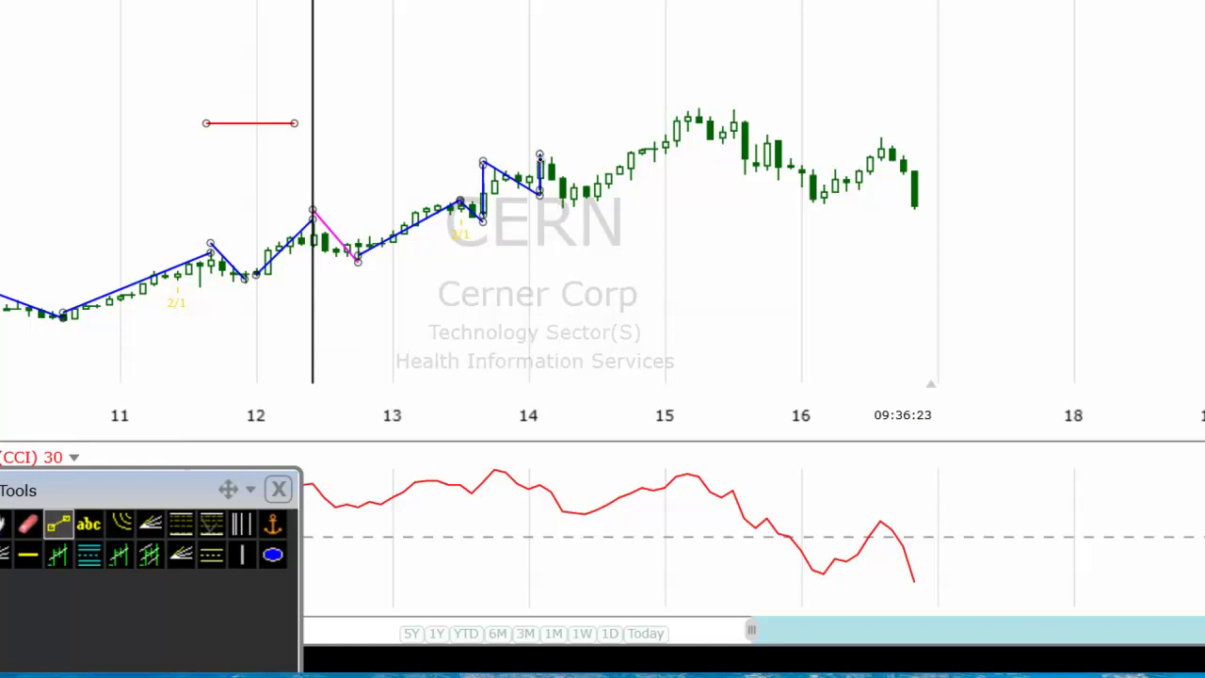
double_click(539, 159)
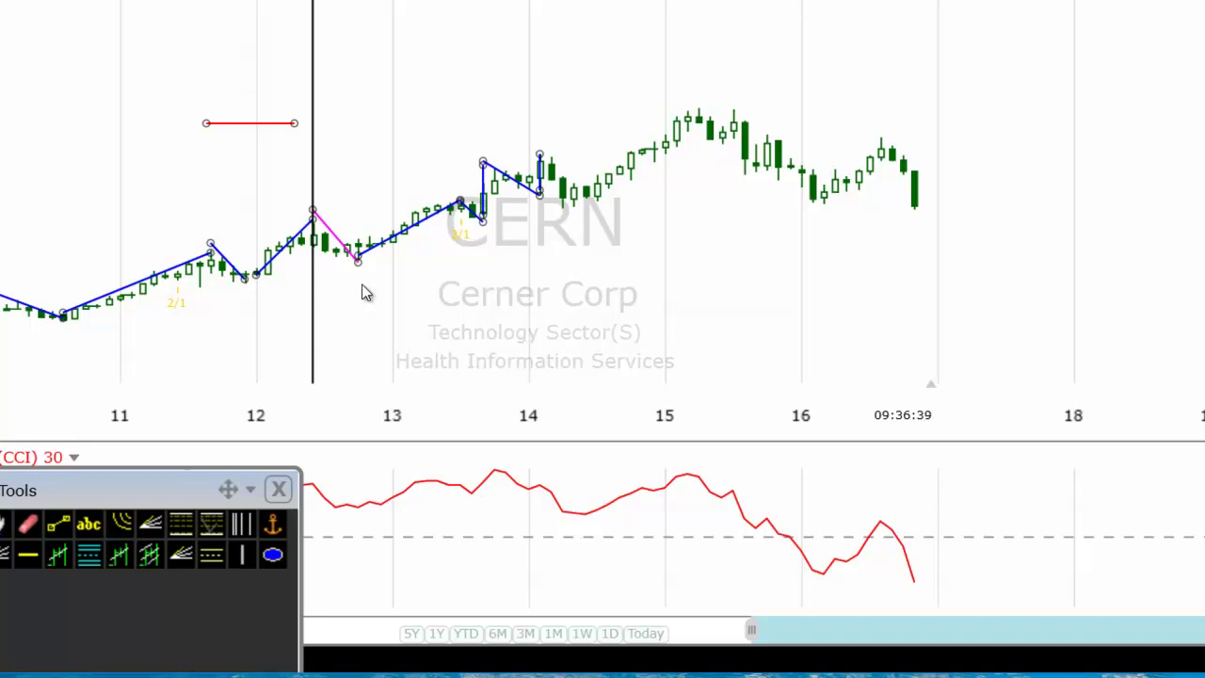
Erase the red horizontal line above the 2012 prices and draw a trend line from the early-2014 high down to the spring-2014 low.
left_click(29, 529)
left_click(237, 123)
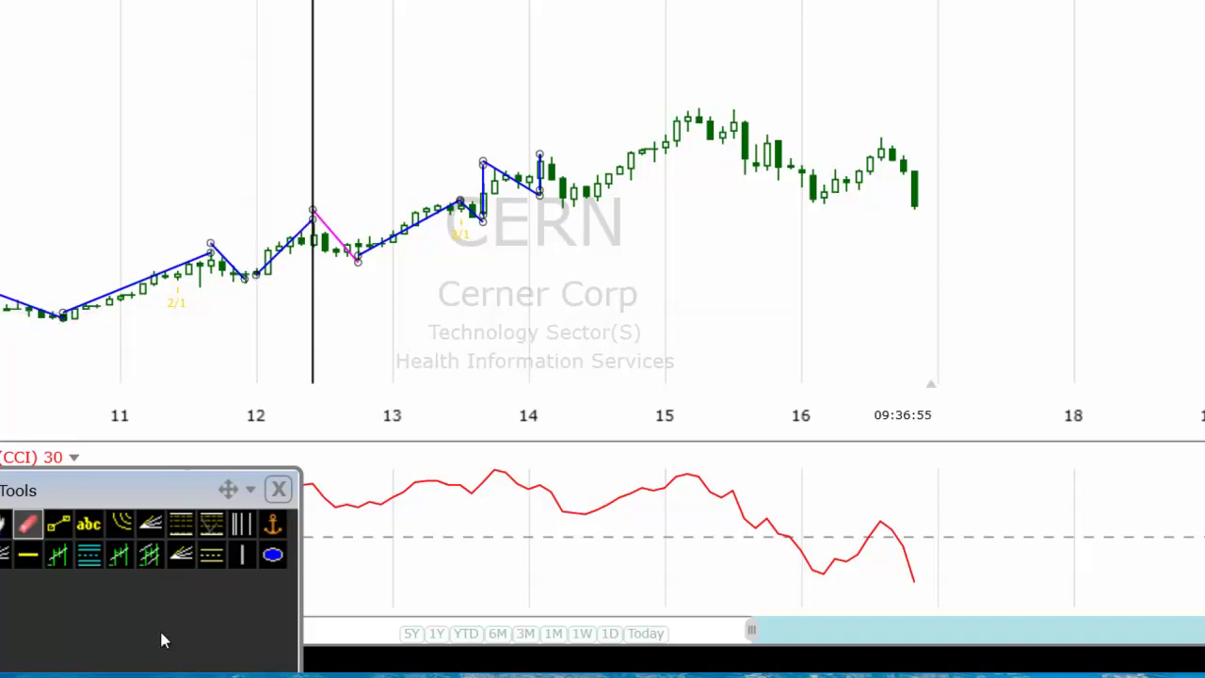
left_click(60, 529)
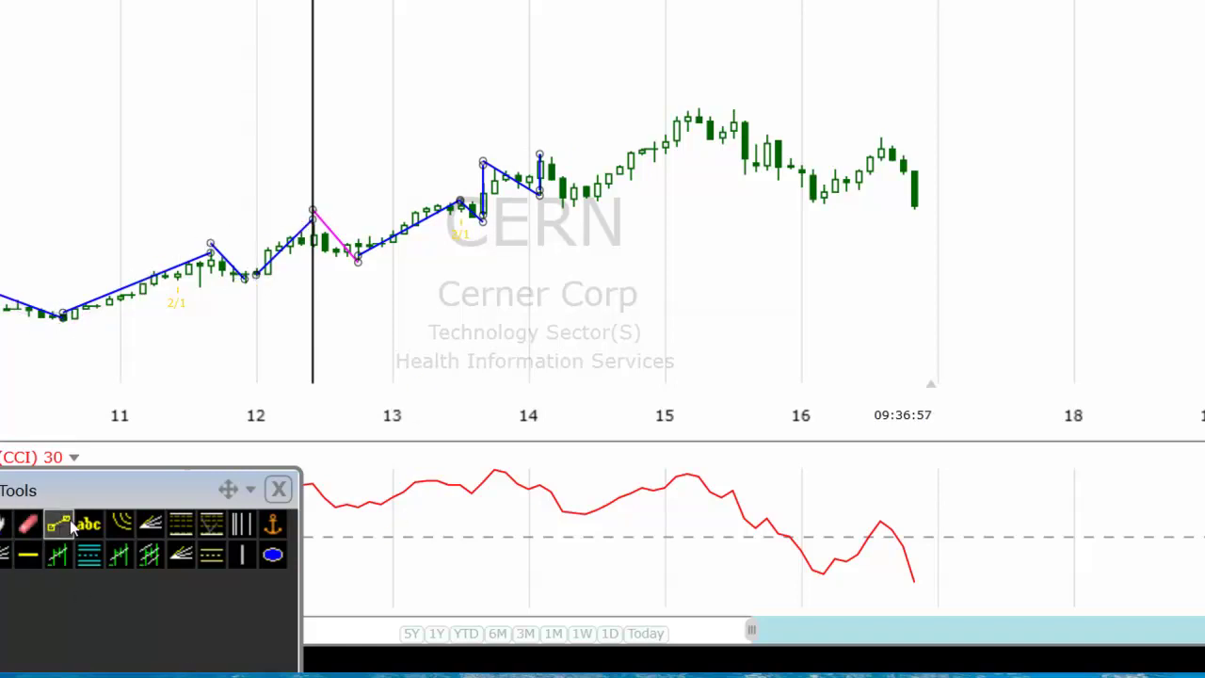
left_click(539, 153)
left_click(585, 207)
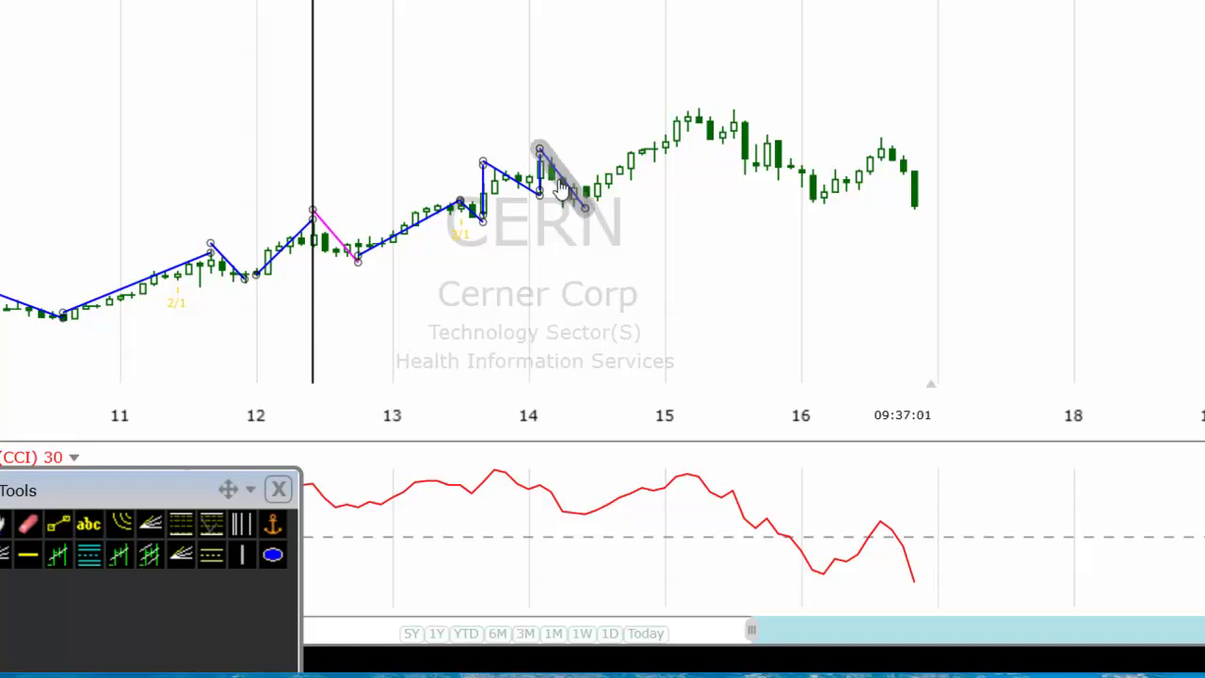
Change the color of the falling 2014 trend line to magenta.
right_click(558, 188)
left_click(628, 207)
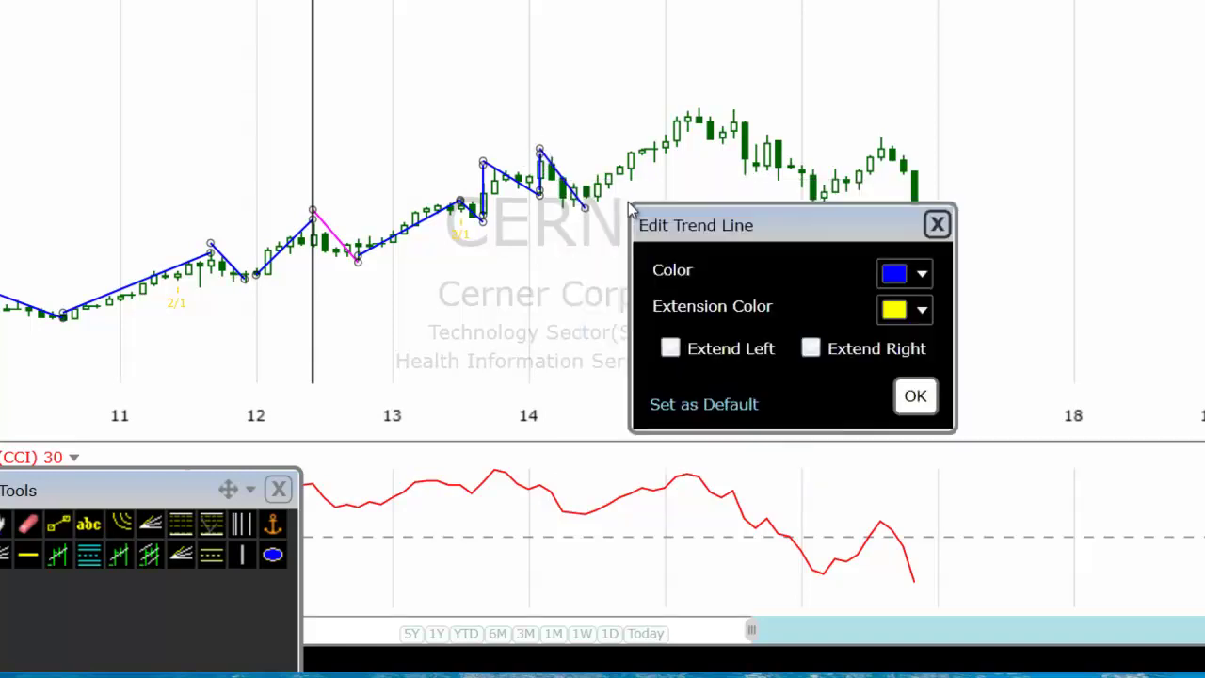
left_click(903, 277)
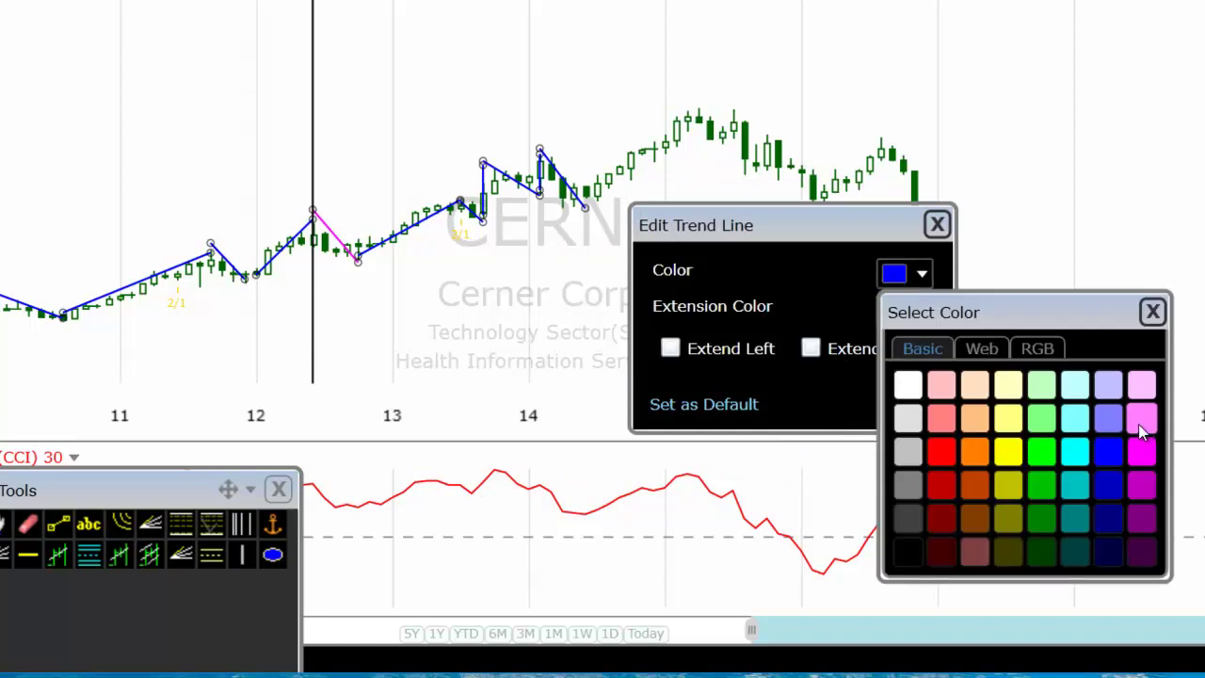
left_click(1142, 453)
left_click(909, 402)
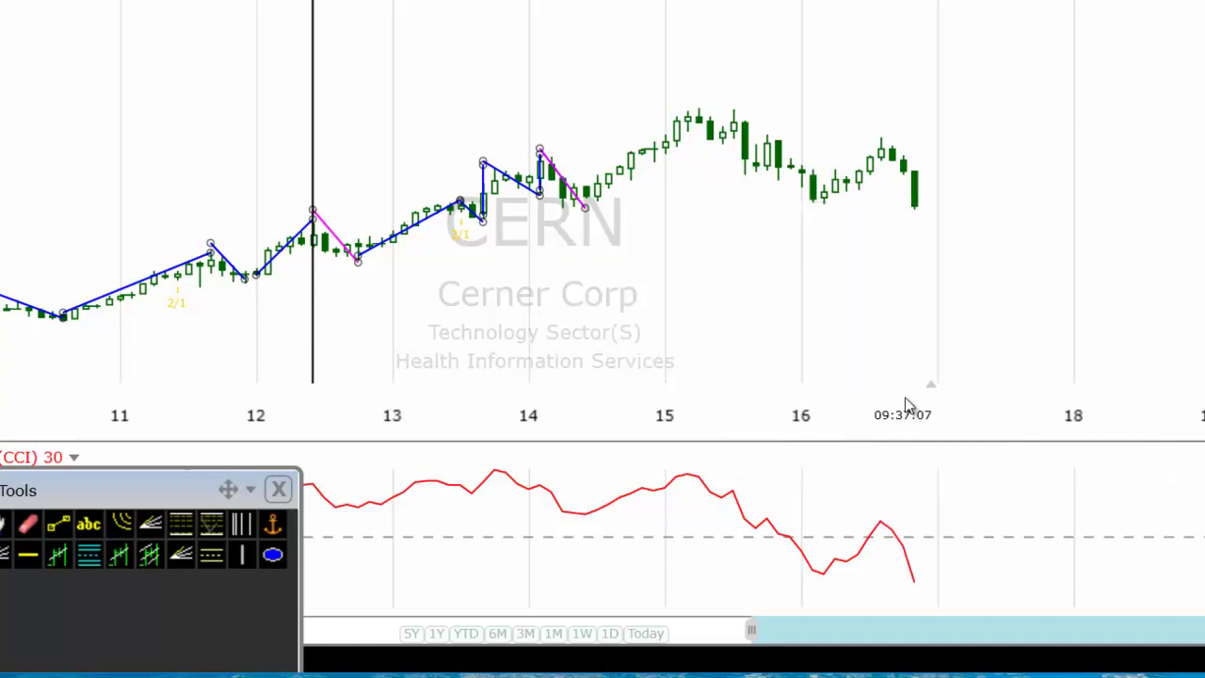
Draw a rising trend line from the spring-2014 low to the early-2015 high.
left_click(58, 524)
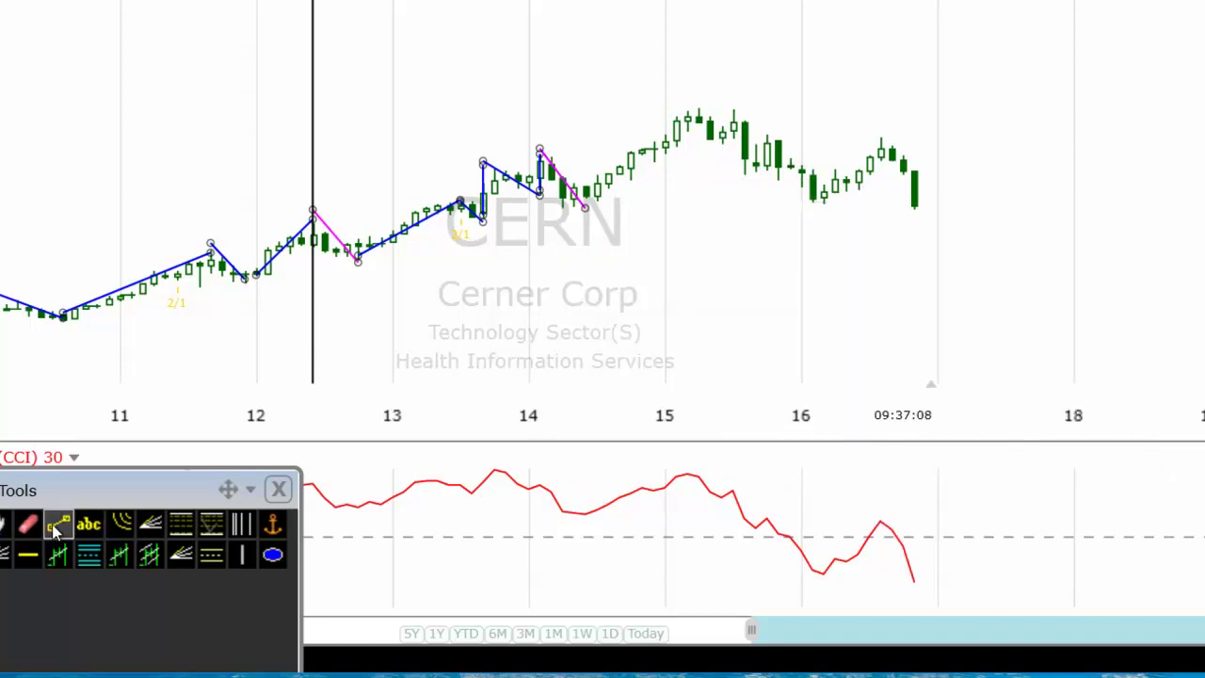
left_click(587, 211)
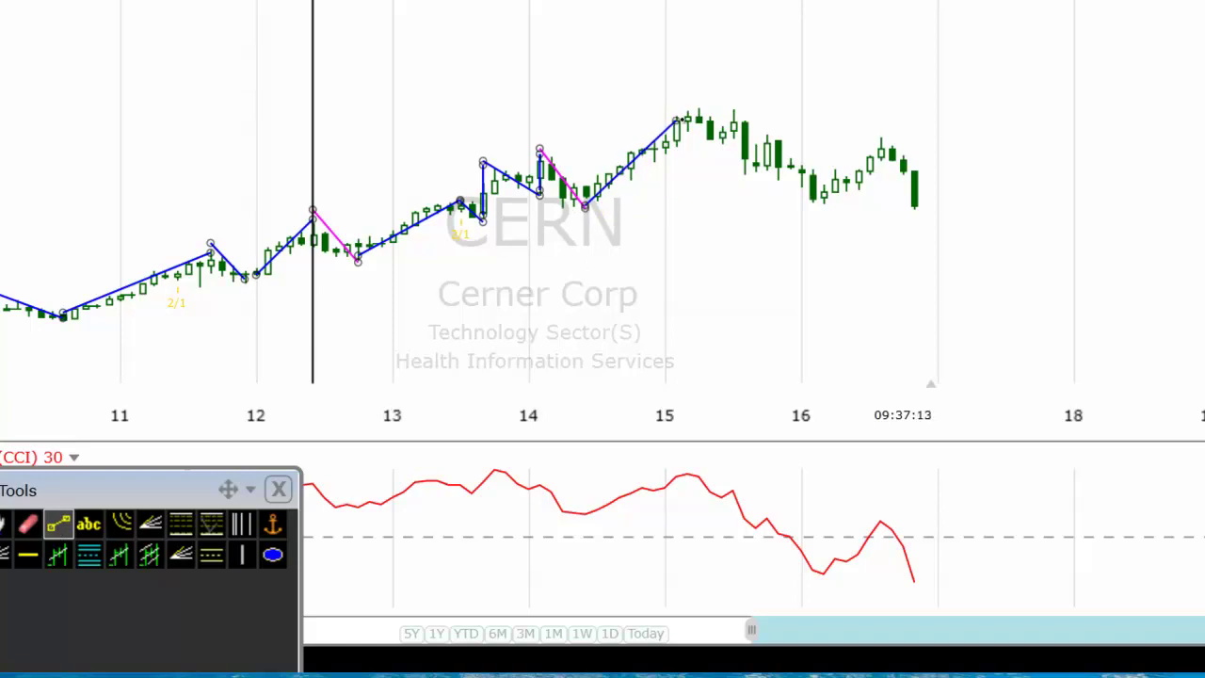
left_click(697, 104)
key("Escape")
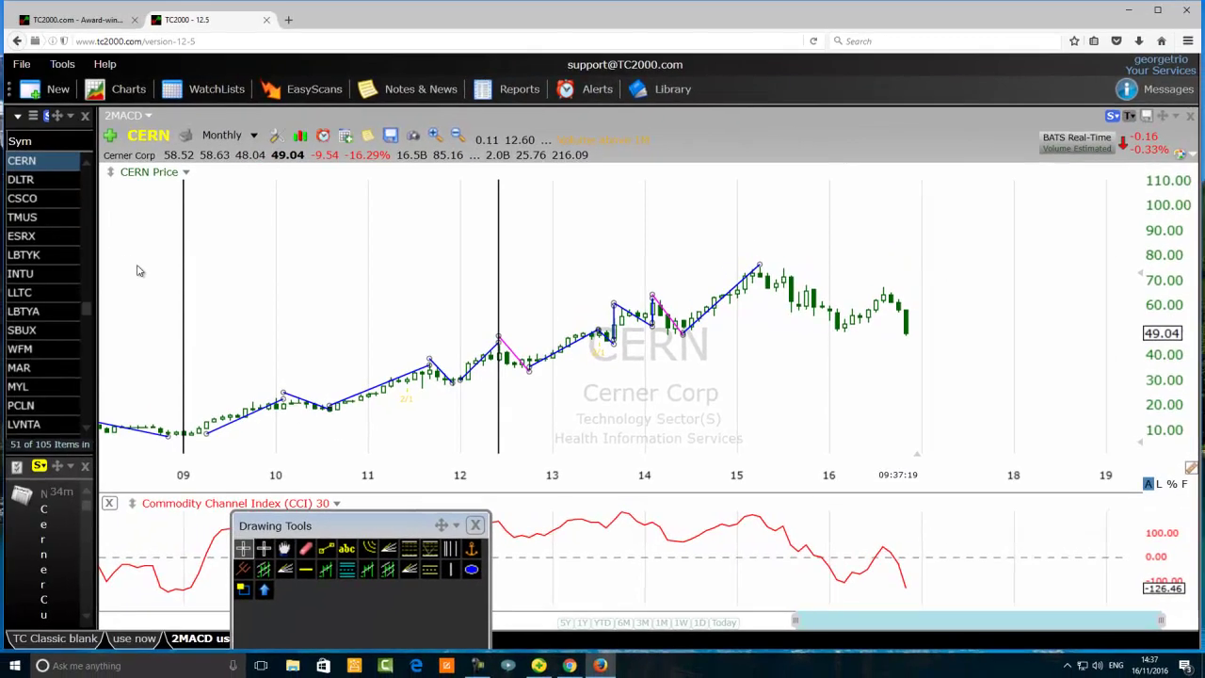
Examine the drawn swings across the chart's long-term history, from the full price record down to the years since 2003.
scroll(186, 290, "down", 3)
scroll(189, 291, "down", 3)
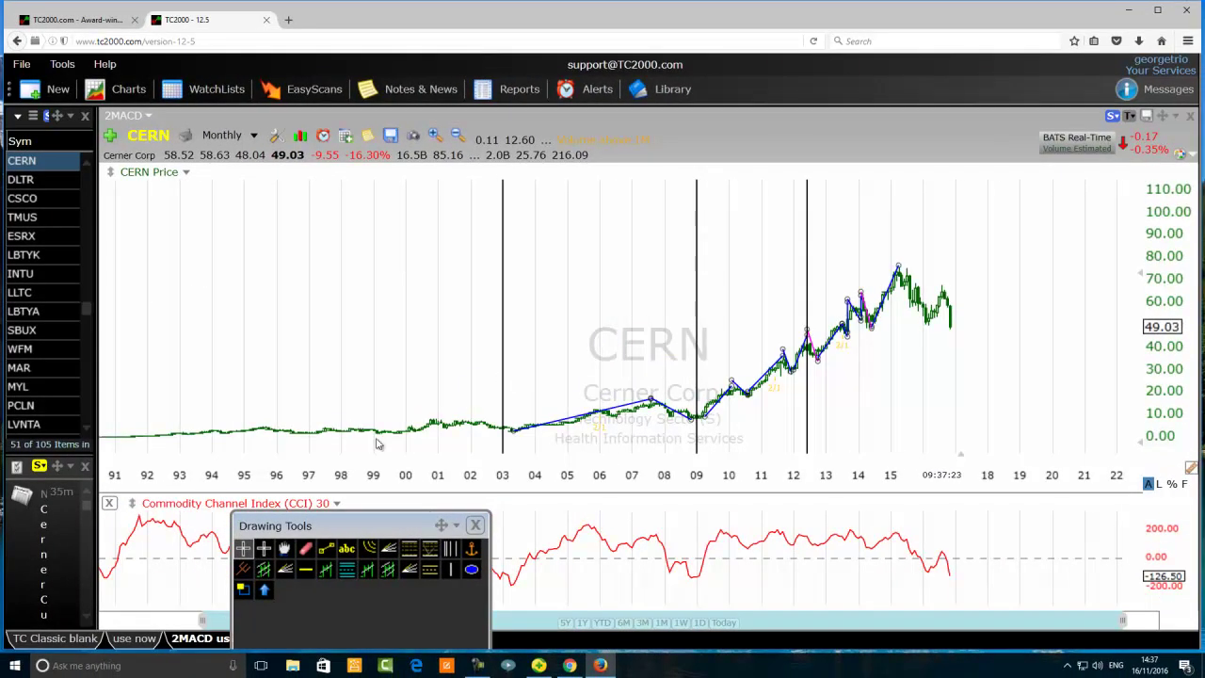
scroll(407, 363, "up", 1)
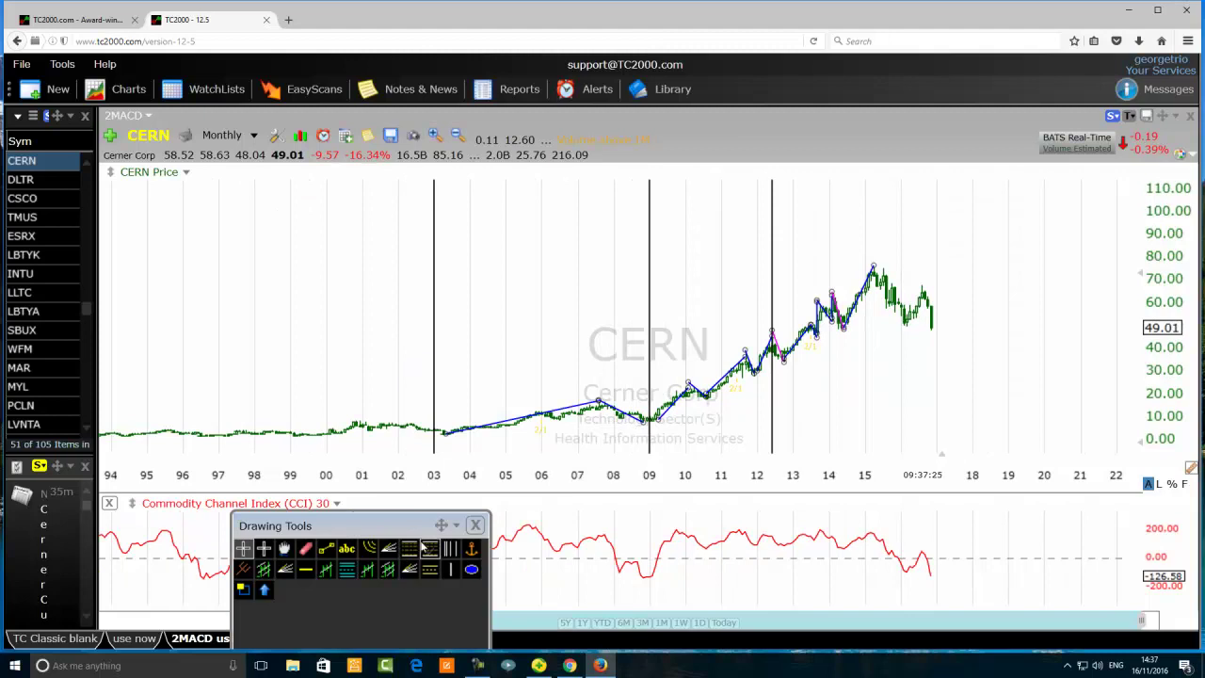
mouse_move(412, 525)
left_mouse_down()
mouse_move(306, 623)
mouse_move(100, 622)
left_mouse_up()
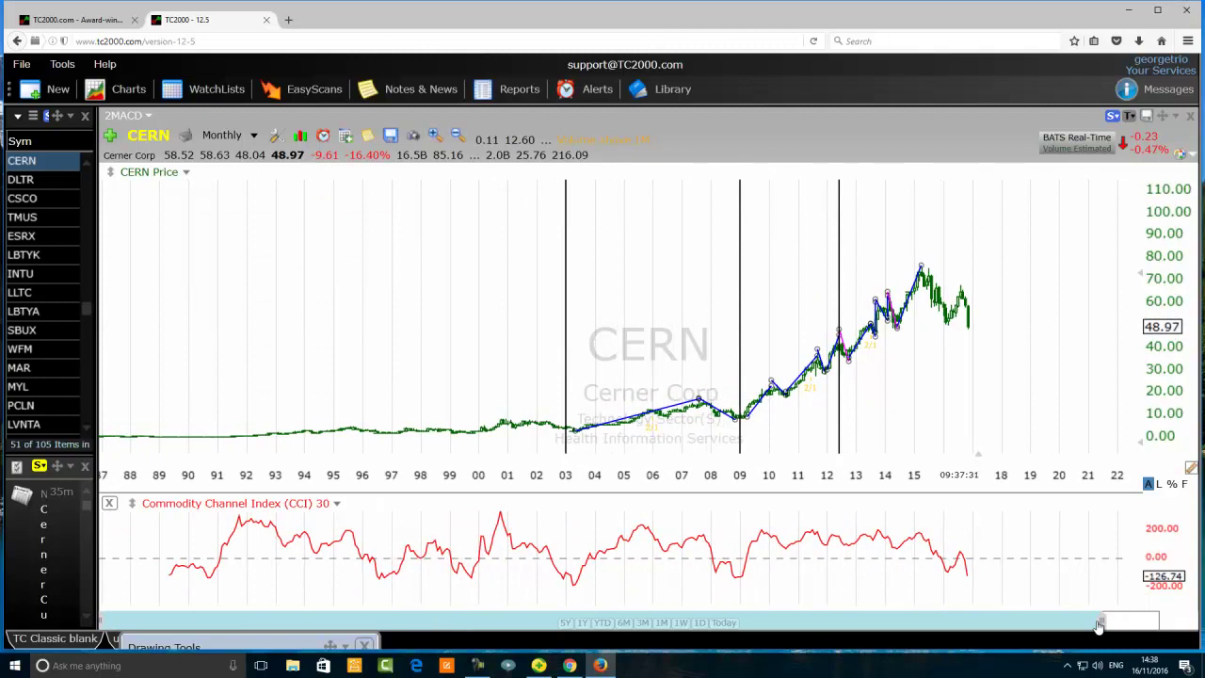
left_click_drag(1098, 626, 1158, 623)
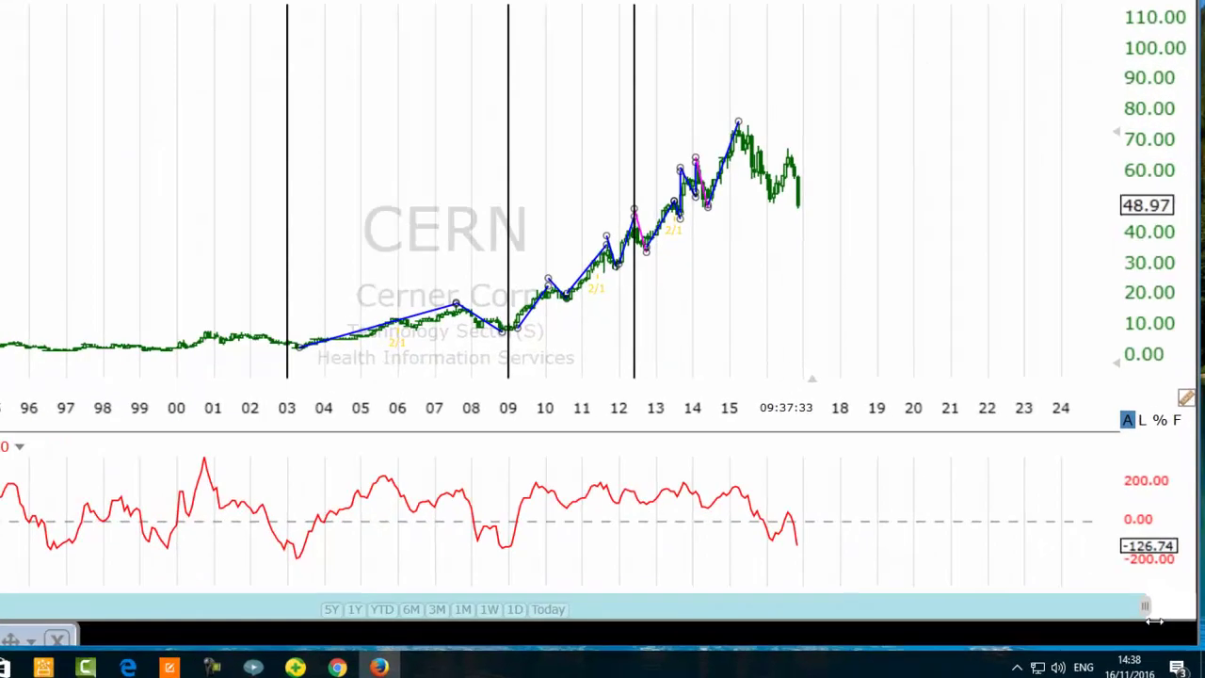
scroll(232, 230, "up", 2)
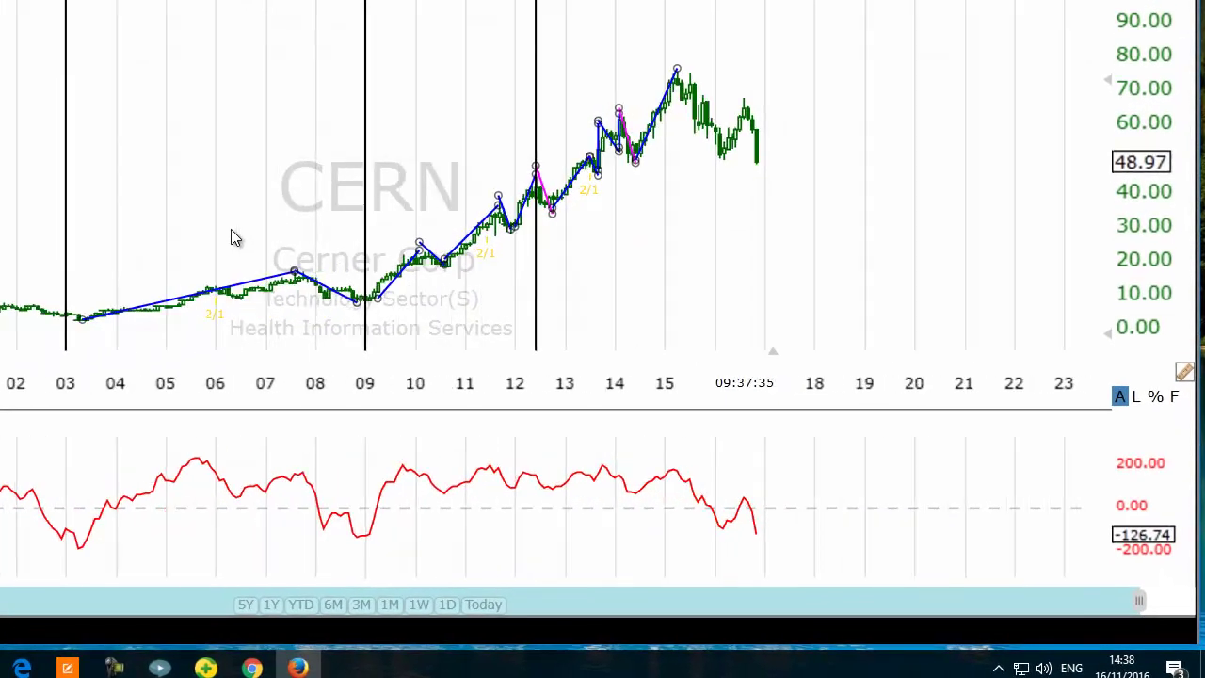
scroll(229, 227, "up", 4)
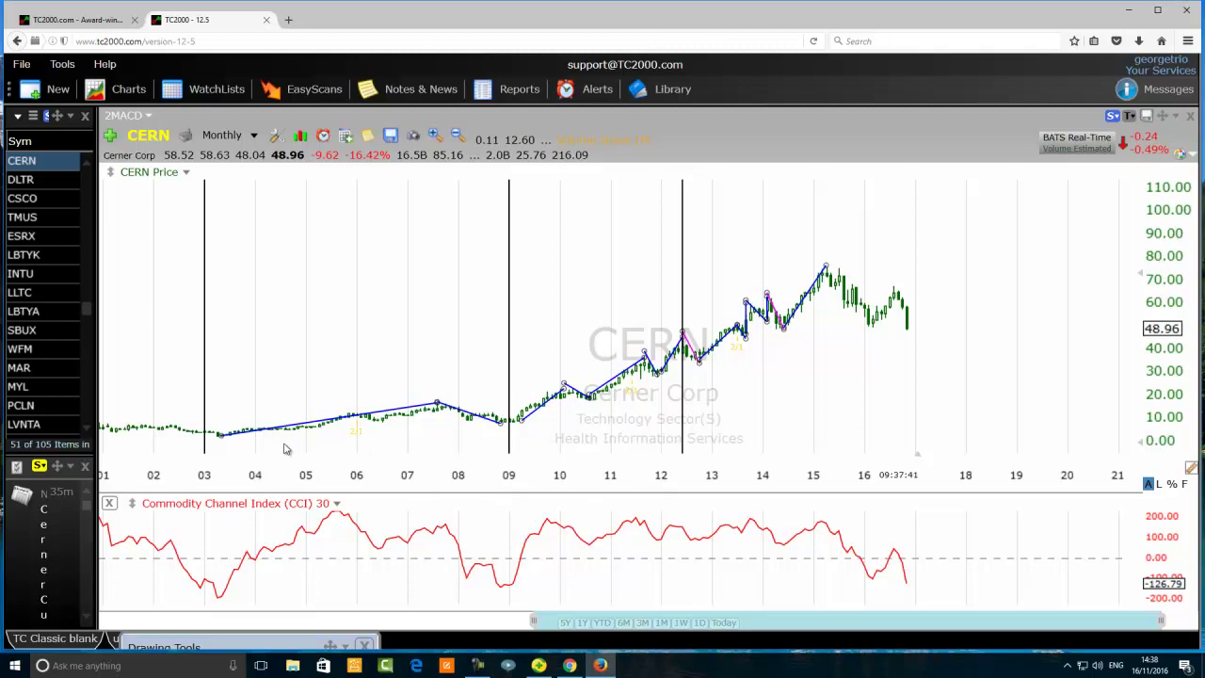
scroll(316, 388, "up", 1)
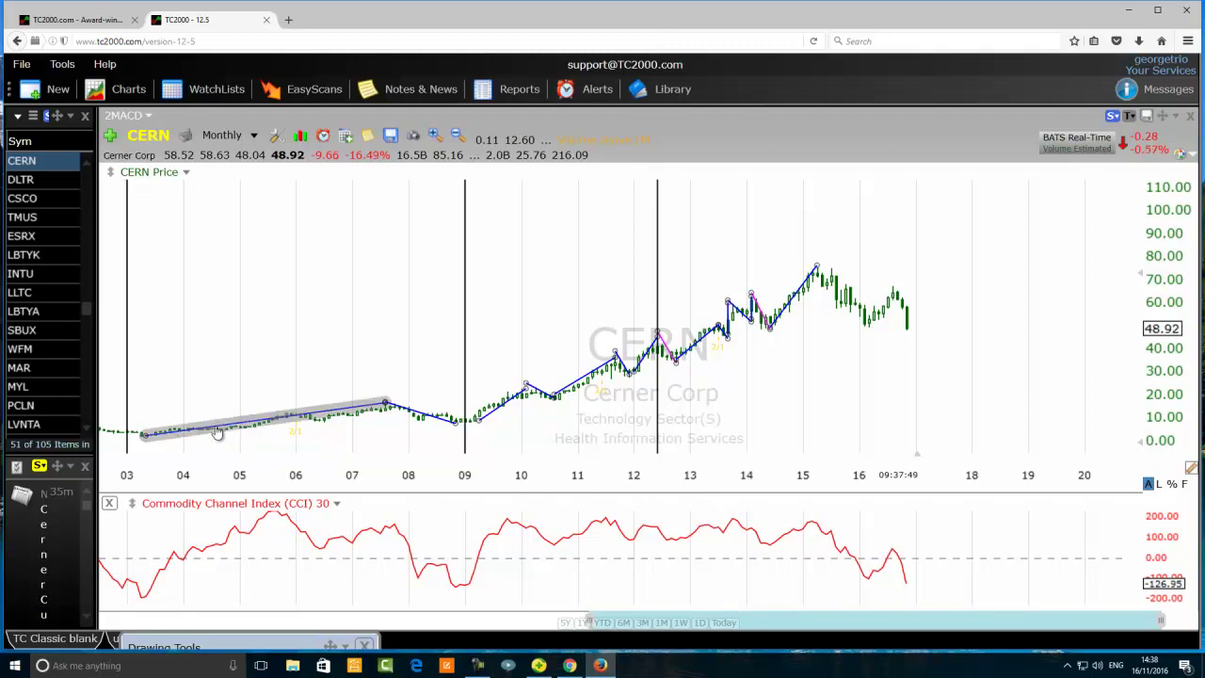
mouse_move(381, 405)
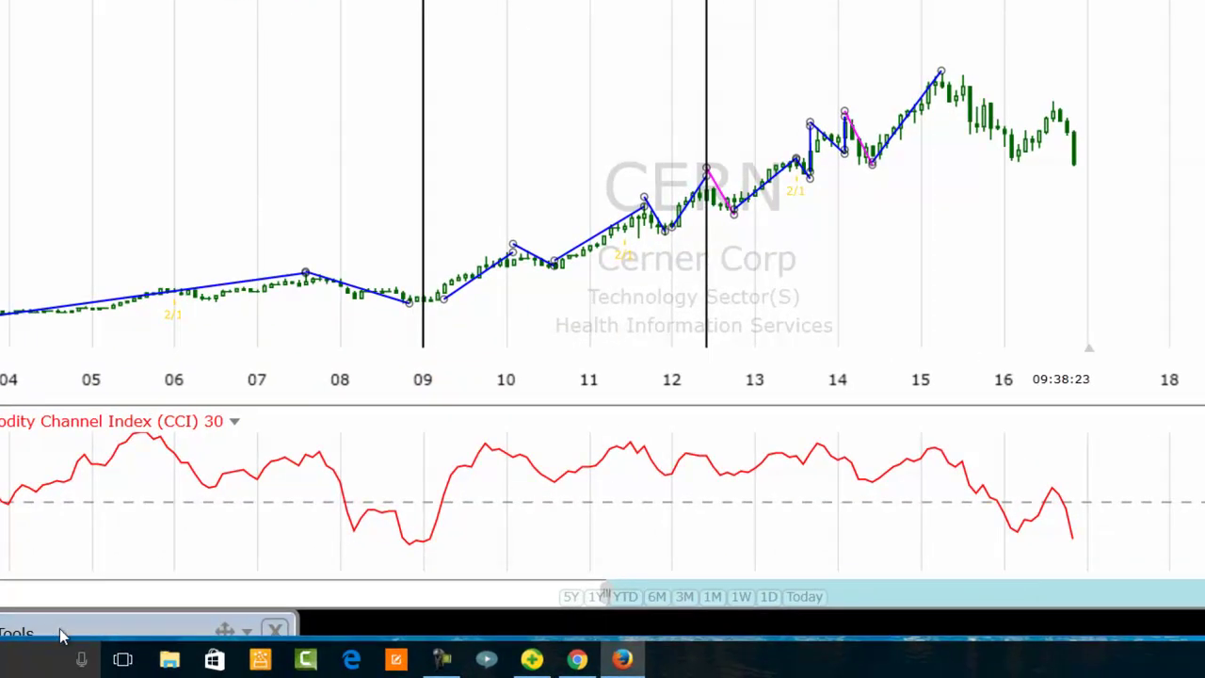
Draw one long rising trend line from the late-2008 low to just above the early-2015 high.
left_click_drag(51, 628, 108, 466)
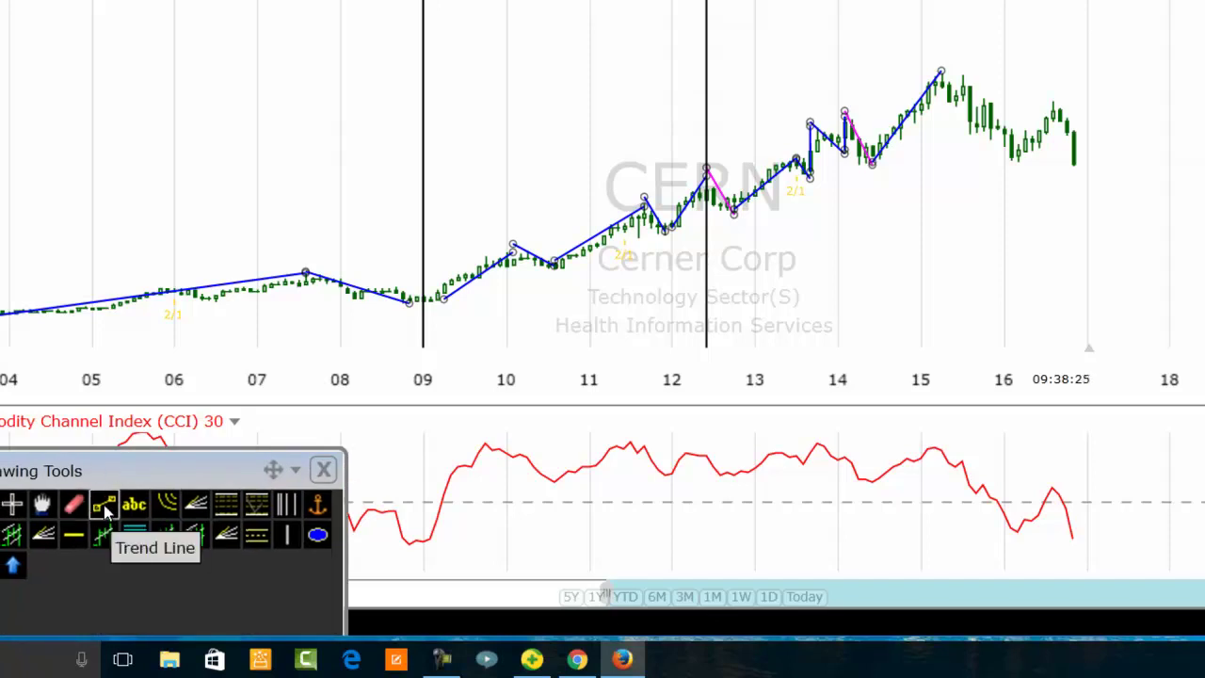
left_click(103, 503)
mouse_move(403, 317)
left_mouse_down()
mouse_move(649, 219)
mouse_move(933, 58)
left_mouse_up()
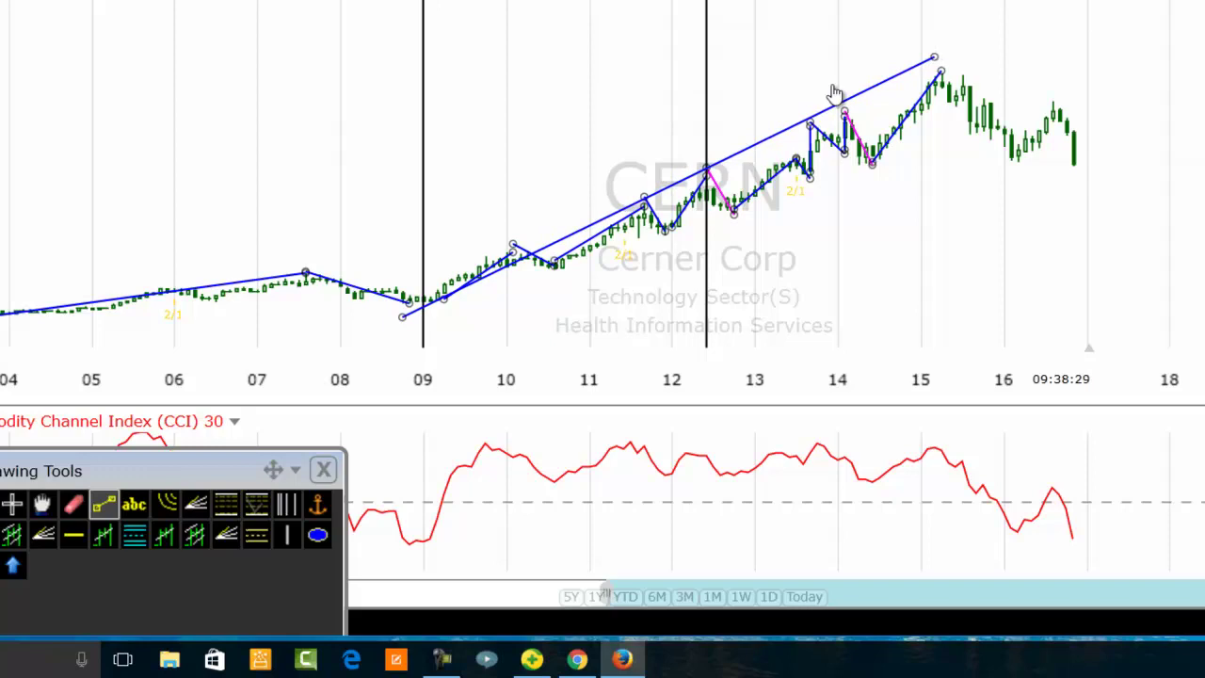
Mark the major turning points with ellipses at the 2009 low, 2015 high, 2003 low and 2007 high.
left_click(317, 535)
left_click_drag(450, 303, 383, 343)
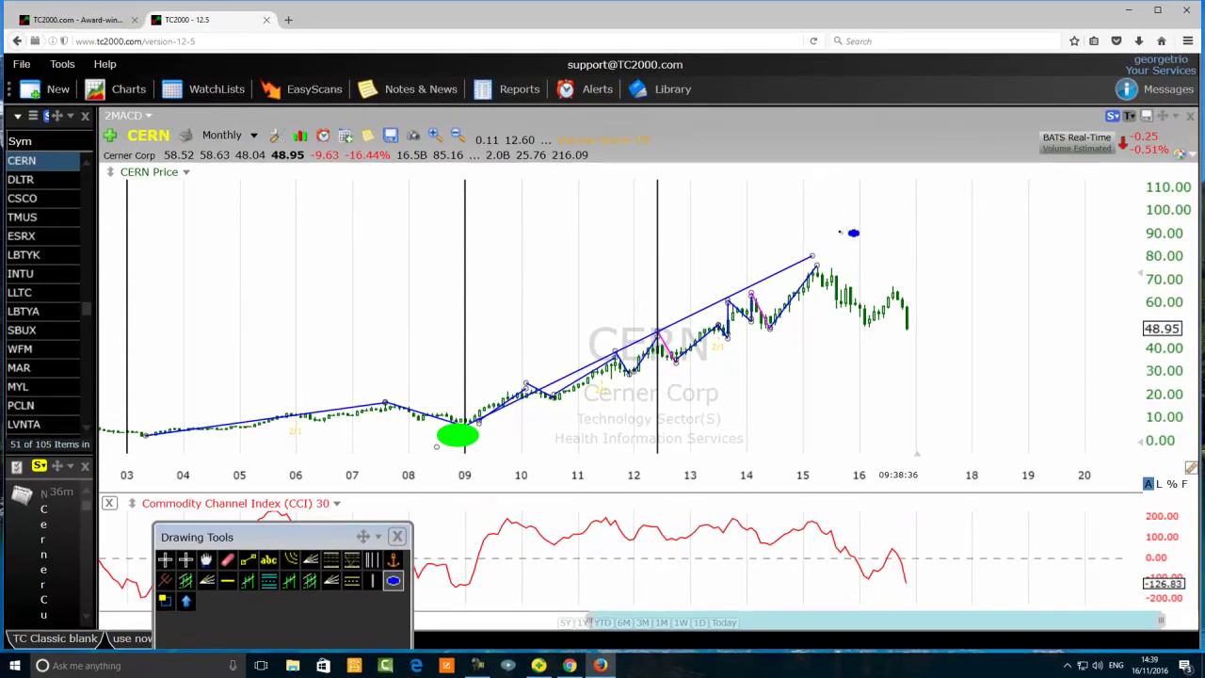
left_click_drag(957, 47, 900, 91)
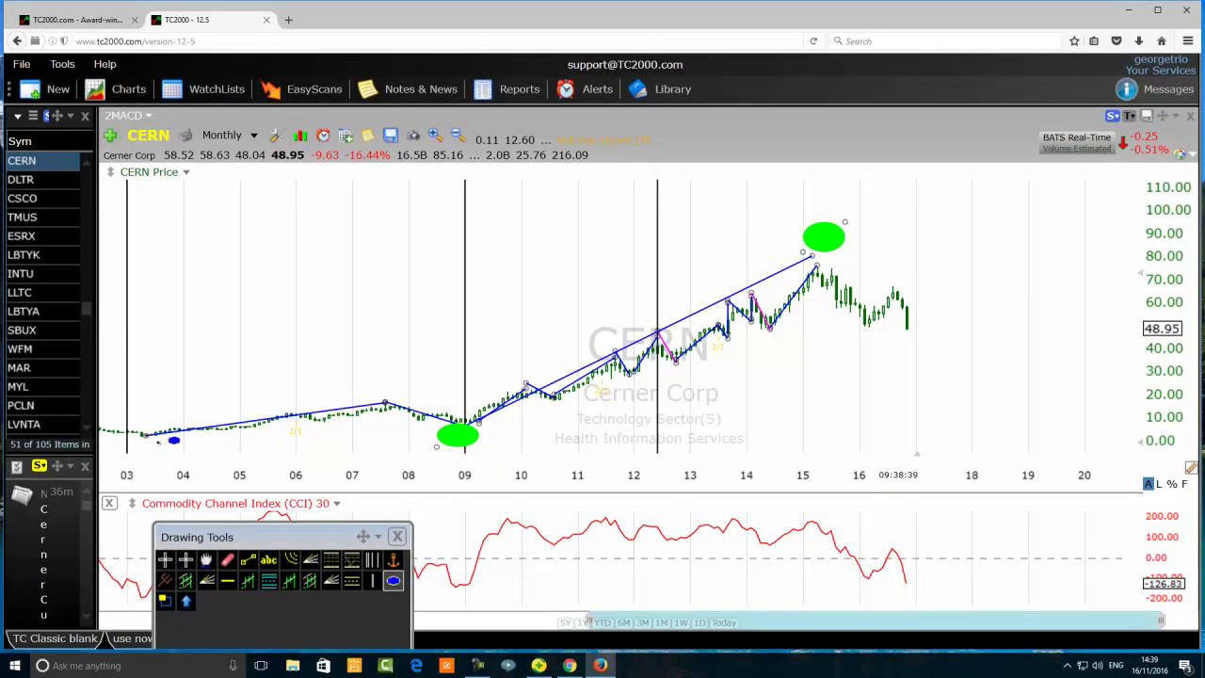
left_click_drag(162, 447, 138, 438)
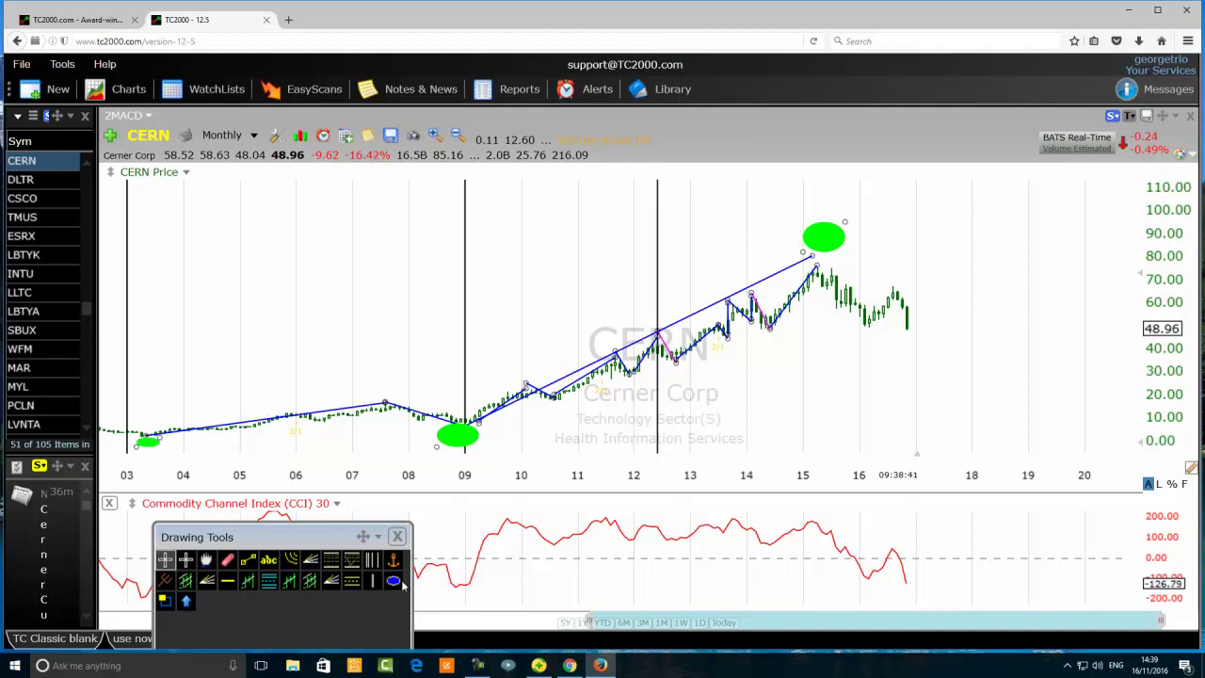
left_click_drag(399, 369, 376, 396)
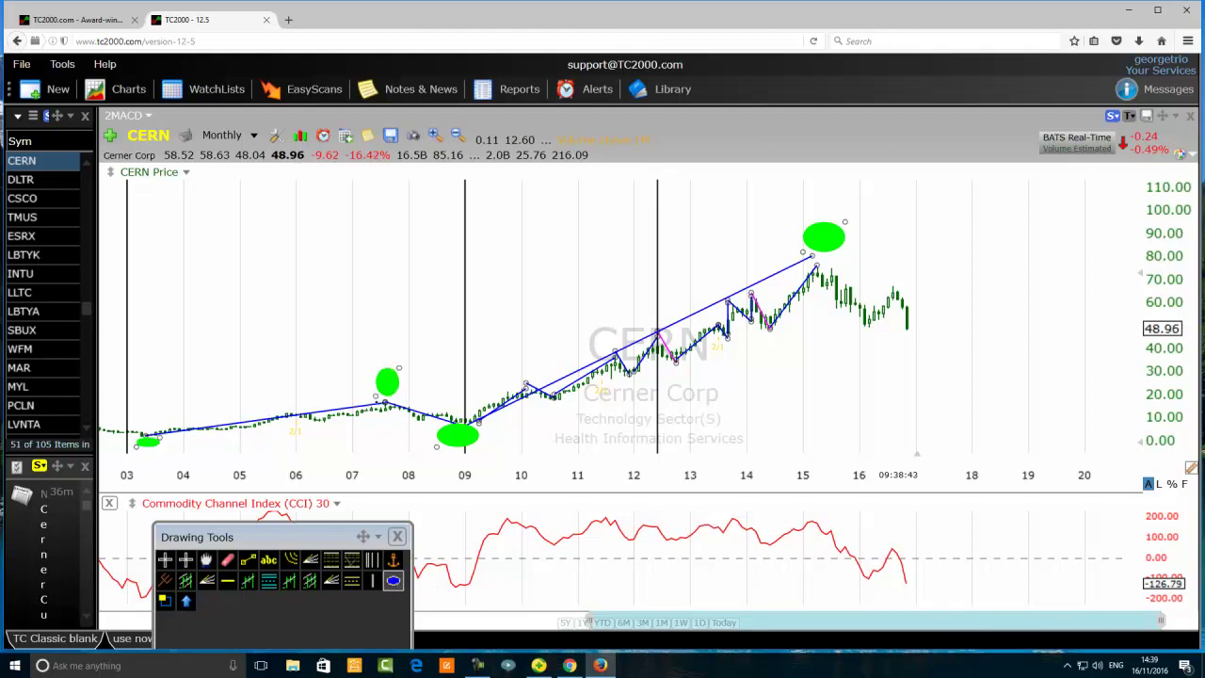
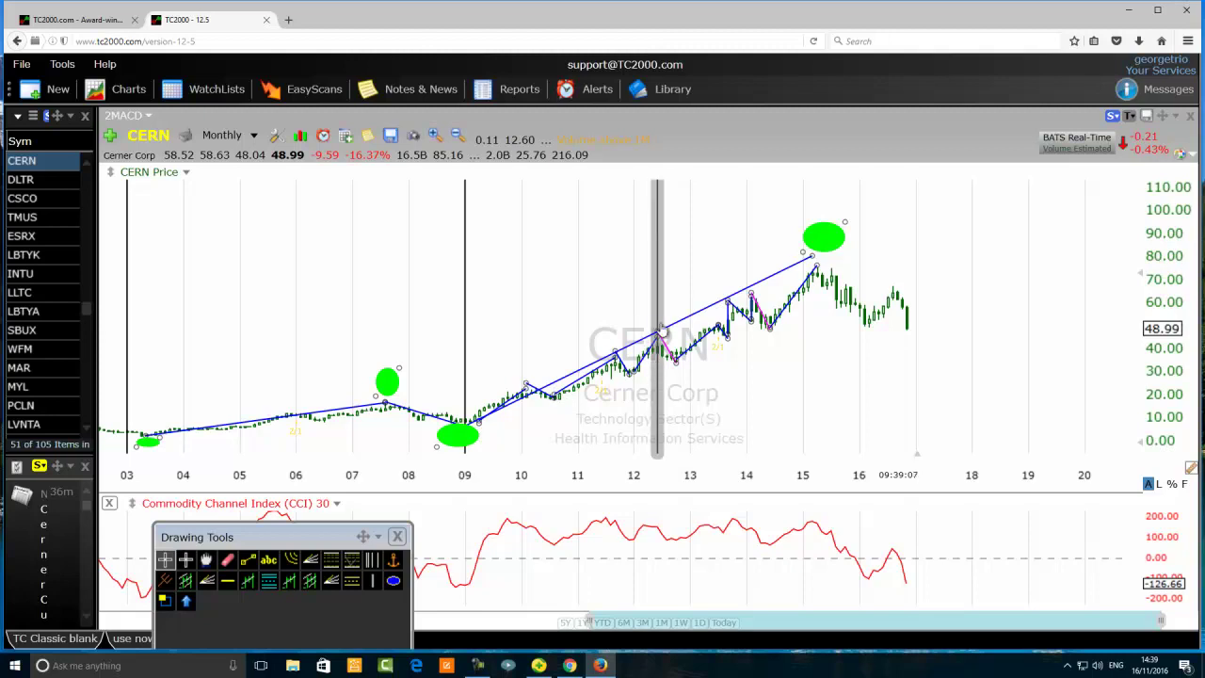
Change the color of the long 2008–2015 trend line to orange.
mouse_move(662, 331)
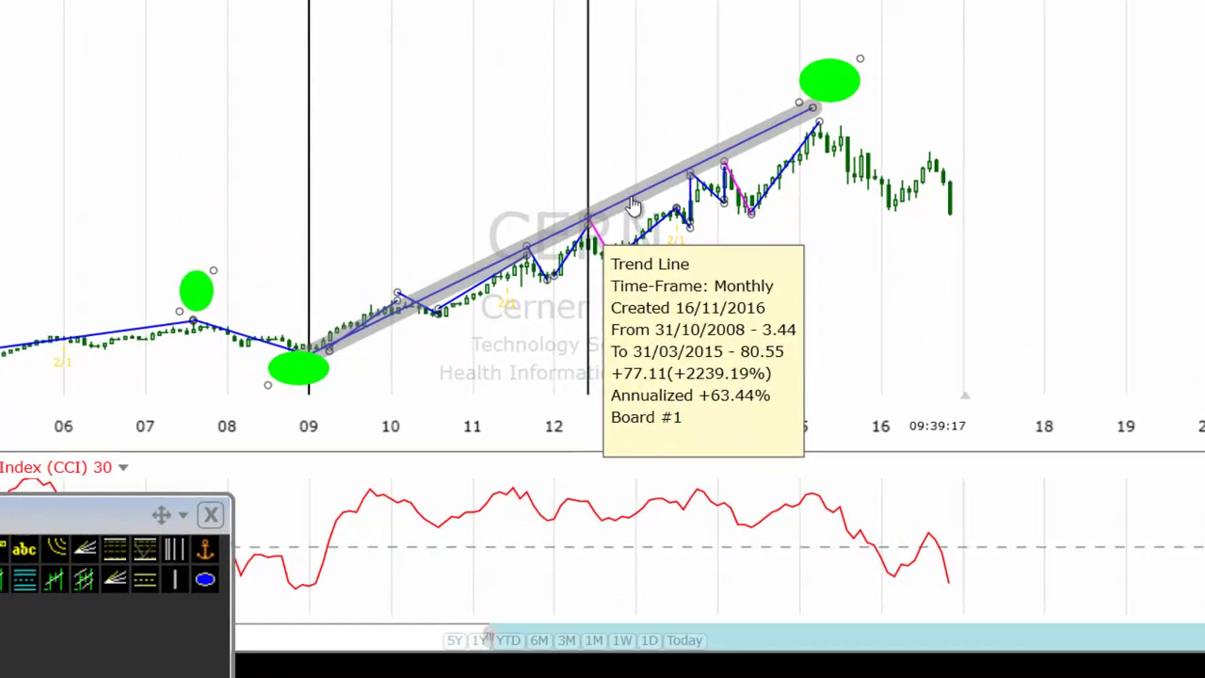
right_click(687, 318)
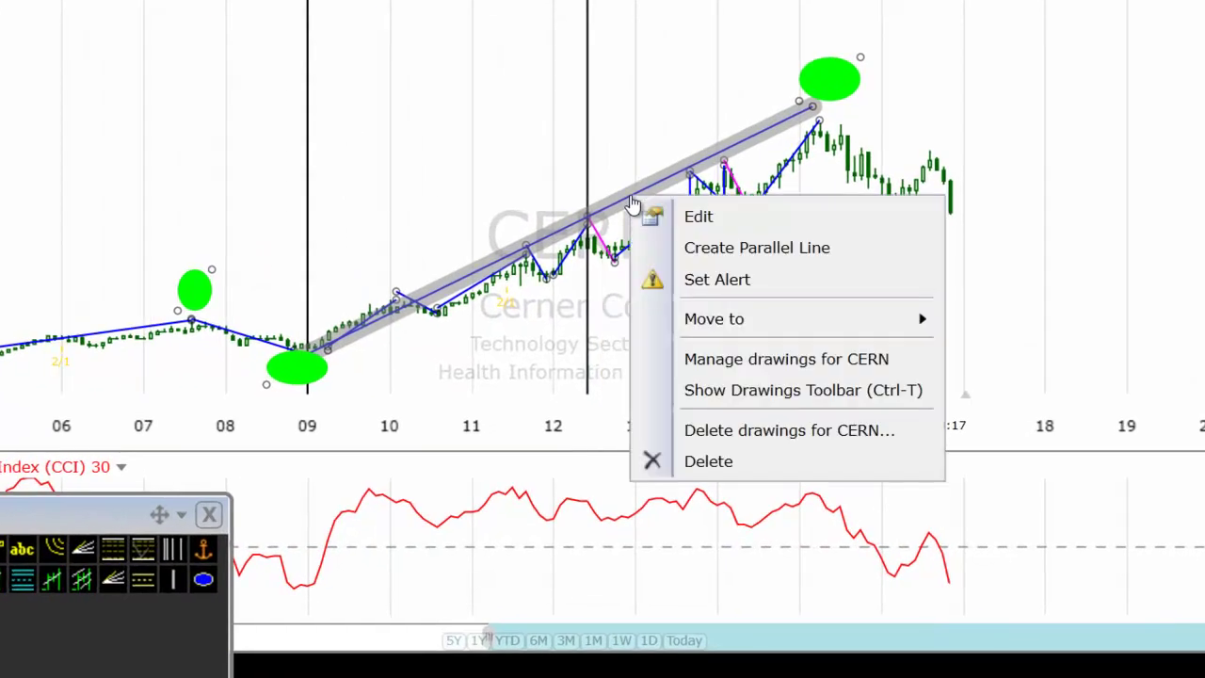
left_click(716, 218)
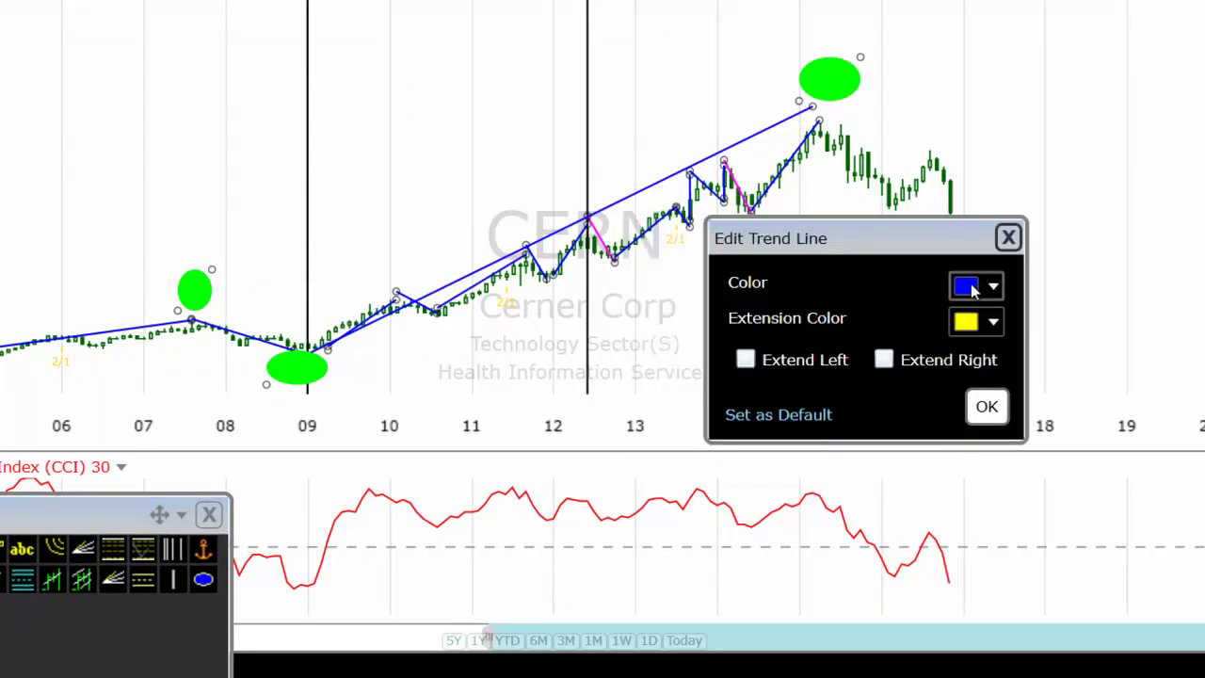
left_click(972, 288)
left_click(1045, 461)
left_click(985, 407)
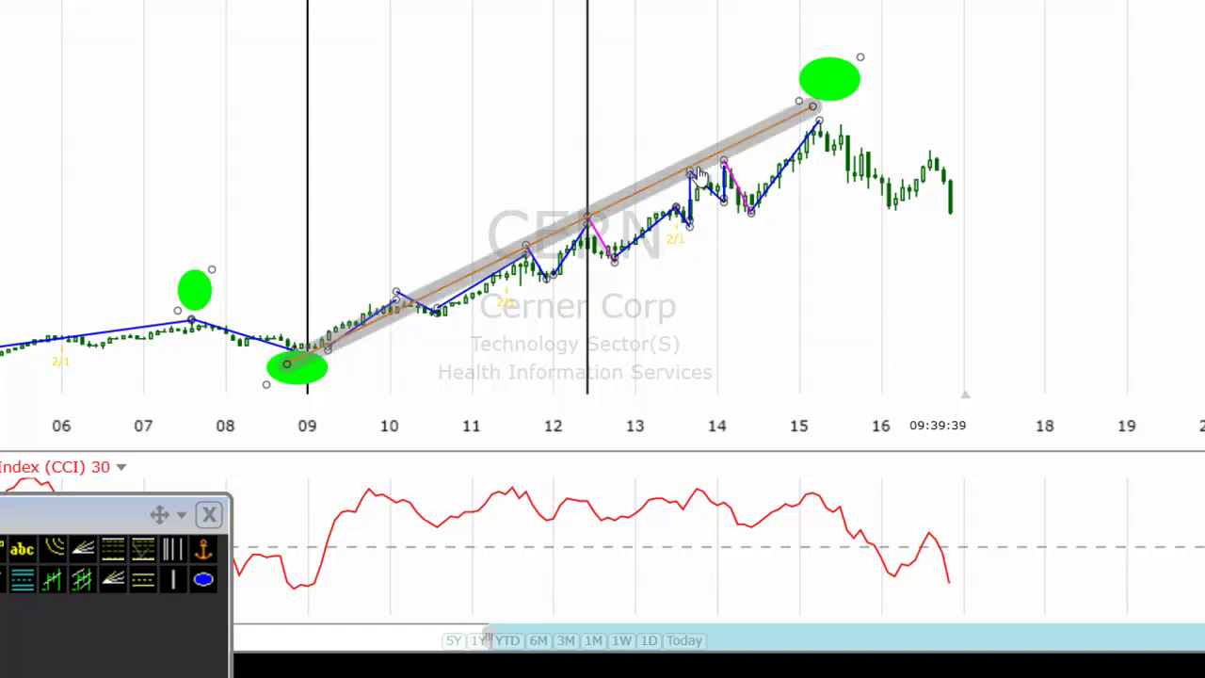
Draw a trend line from the late-2012 low straight up to the early-2014 high.
mouse_move(727, 162)
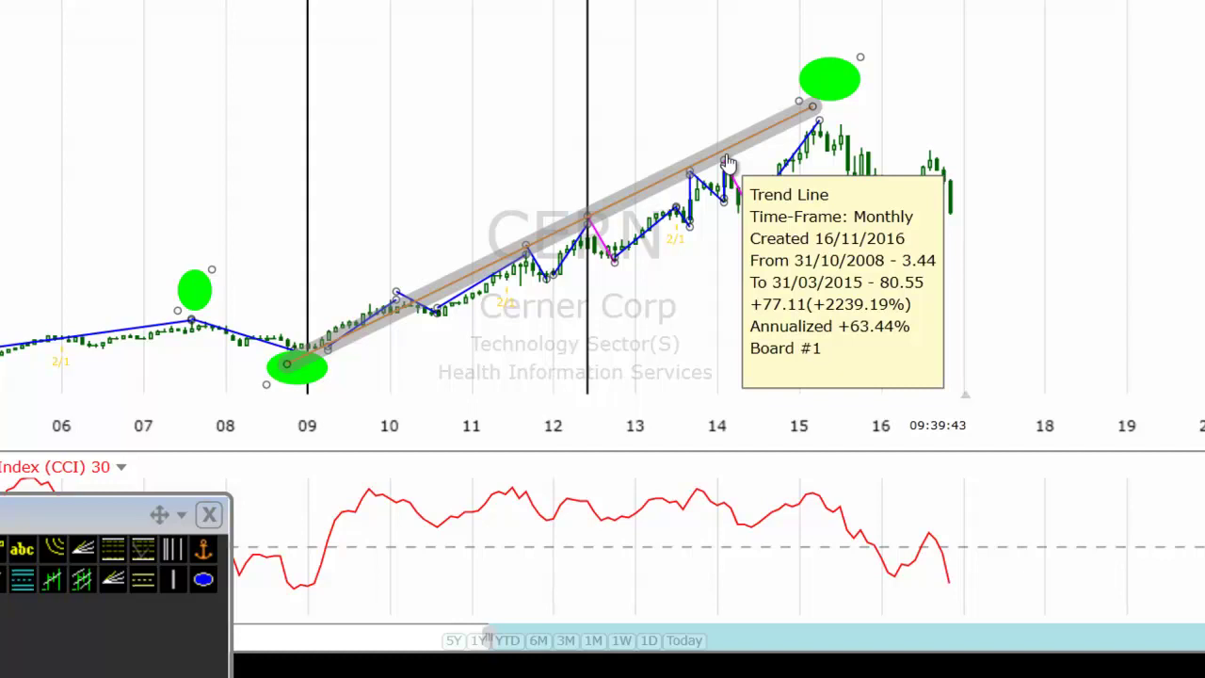
left_click(28, 540)
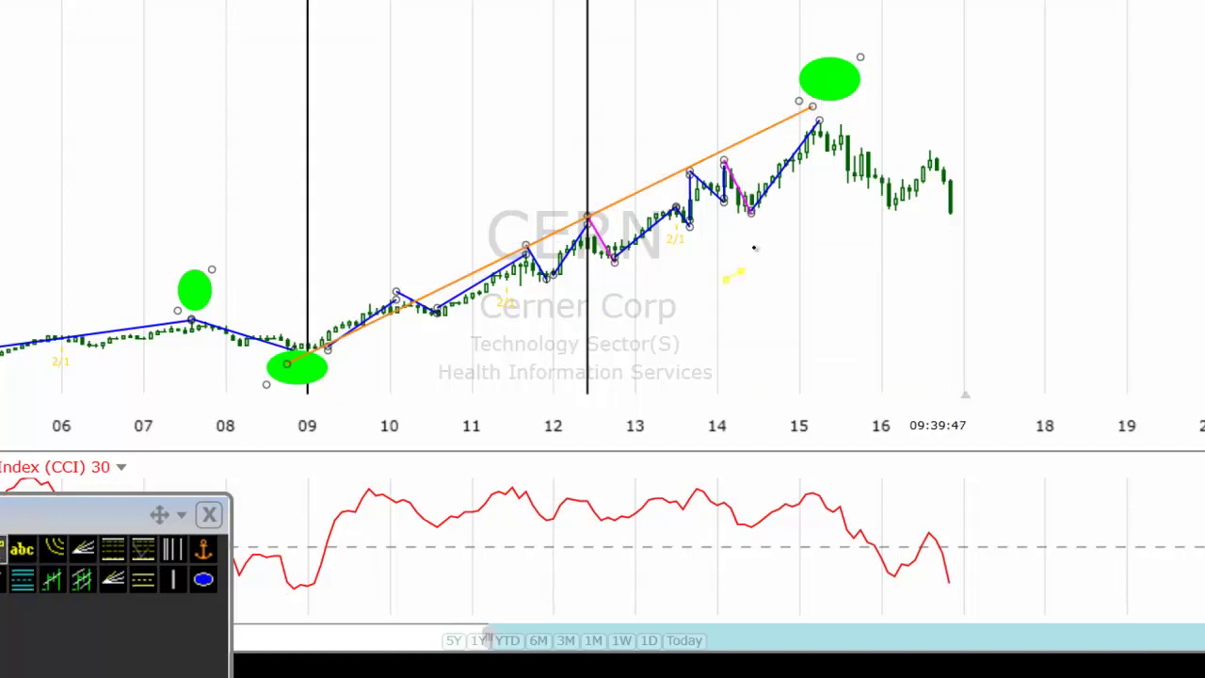
left_click_drag(621, 264, 723, 158)
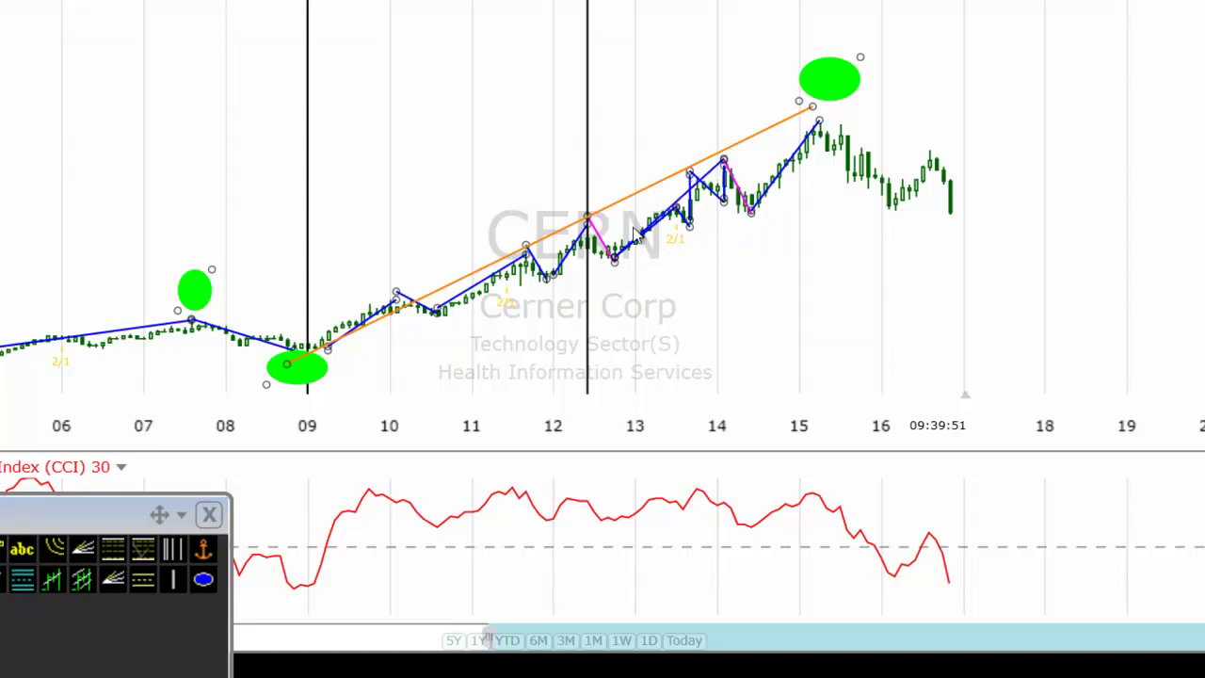
Shift the new 2012–2014 trend line onto the spring-2014 low for comparison, and park it in the empty area above the 2010 prices.
left_click(658, 212)
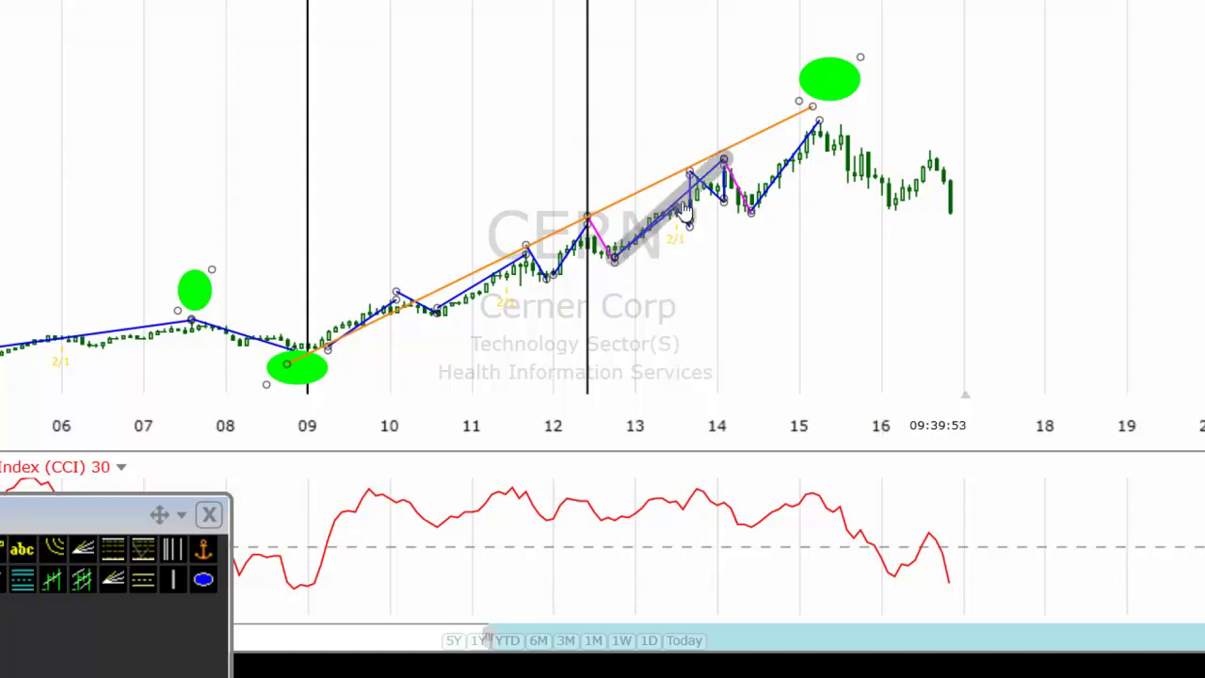
left_click_drag(685, 201, 824, 158)
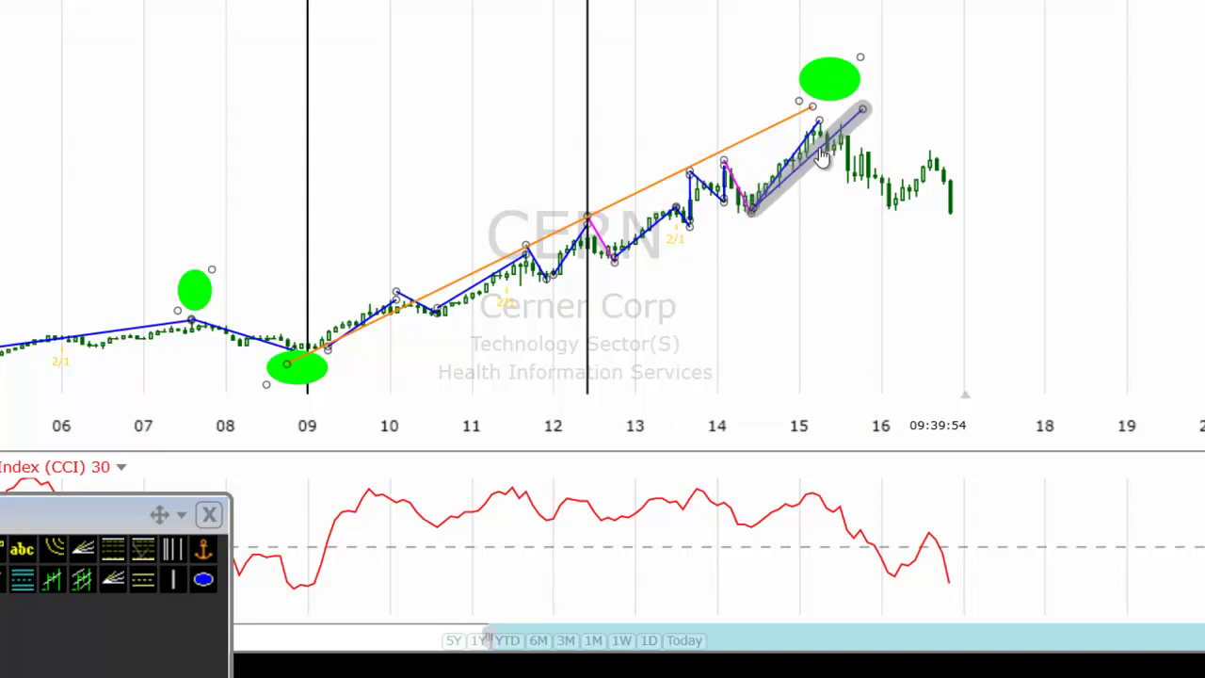
left_click_drag(821, 156, 439, 102)
Change the color of the trend line rising from the spring-2014 low to the early-2015 high to red.
right_click(789, 175)
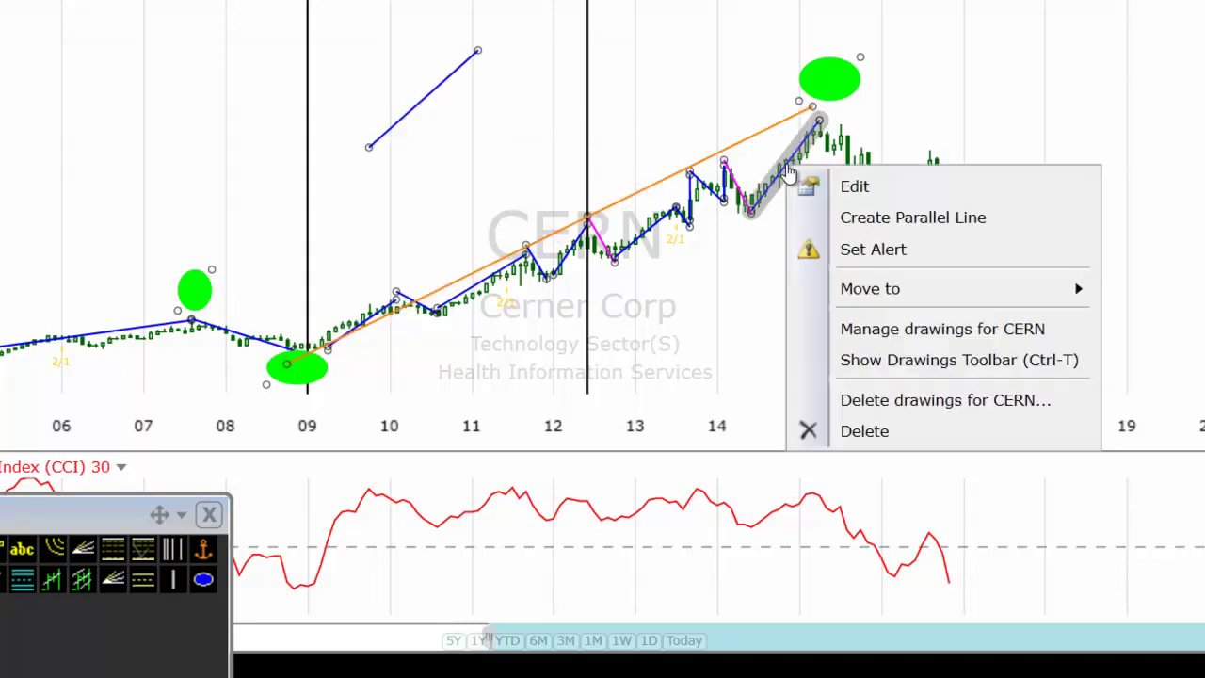
left_click(855, 188)
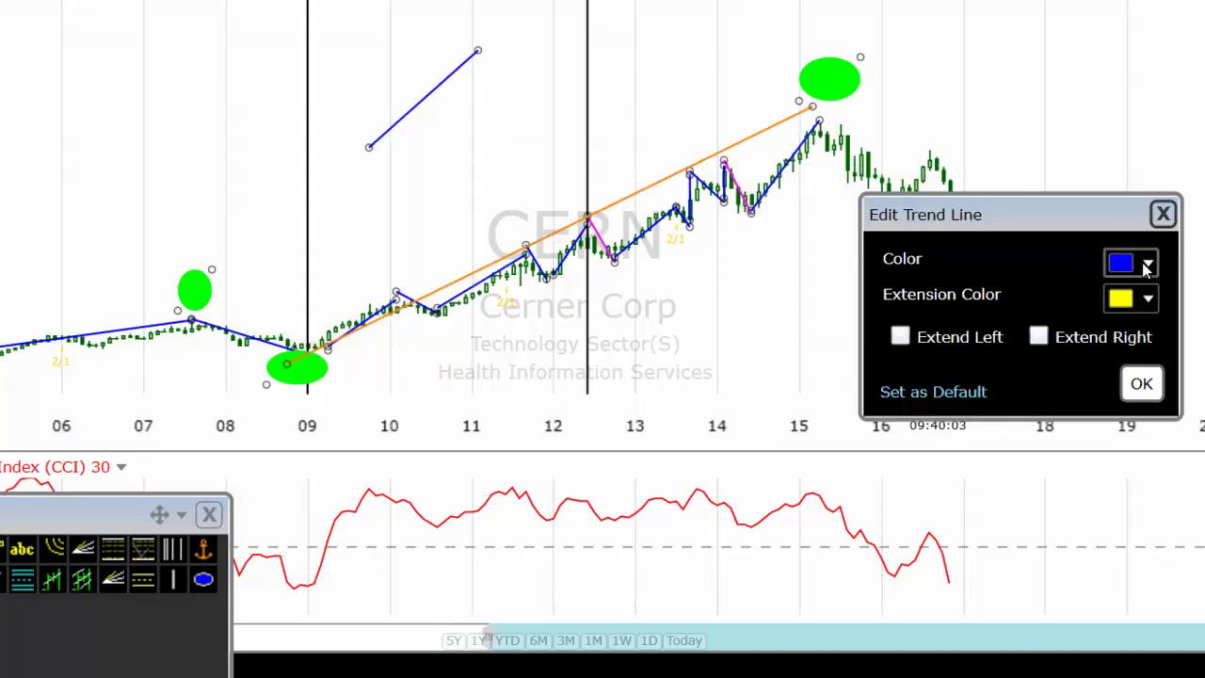
left_click(1149, 265)
left_click(1162, 445)
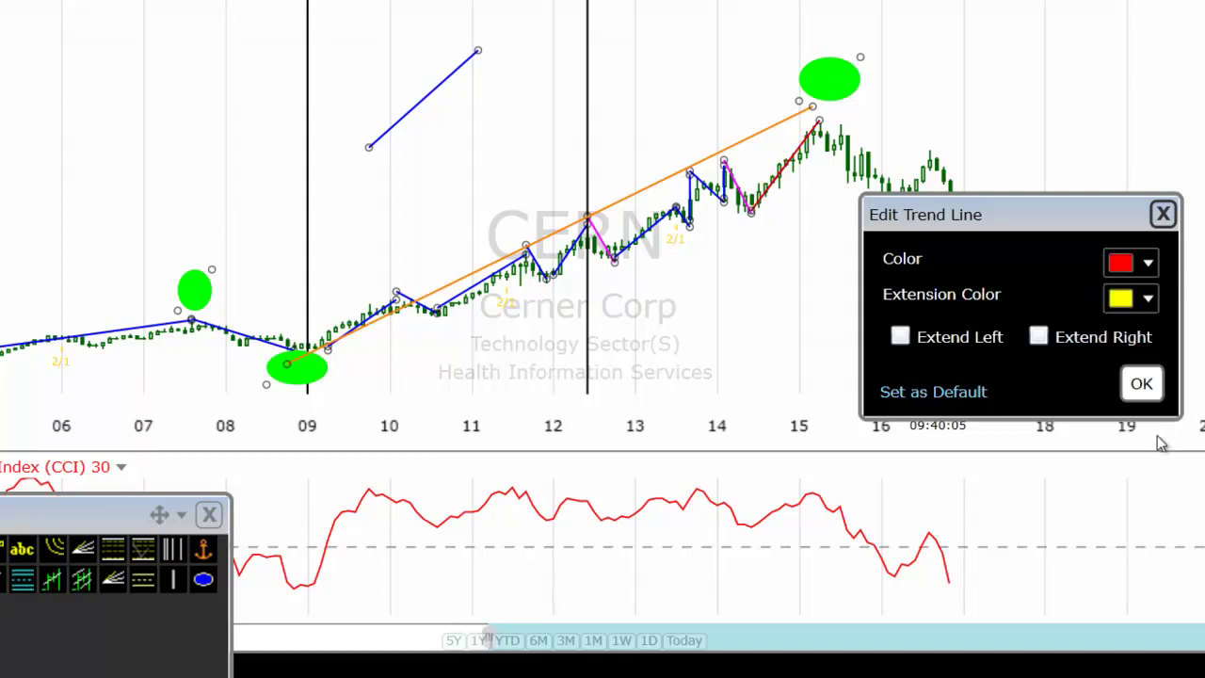
left_click(1143, 385)
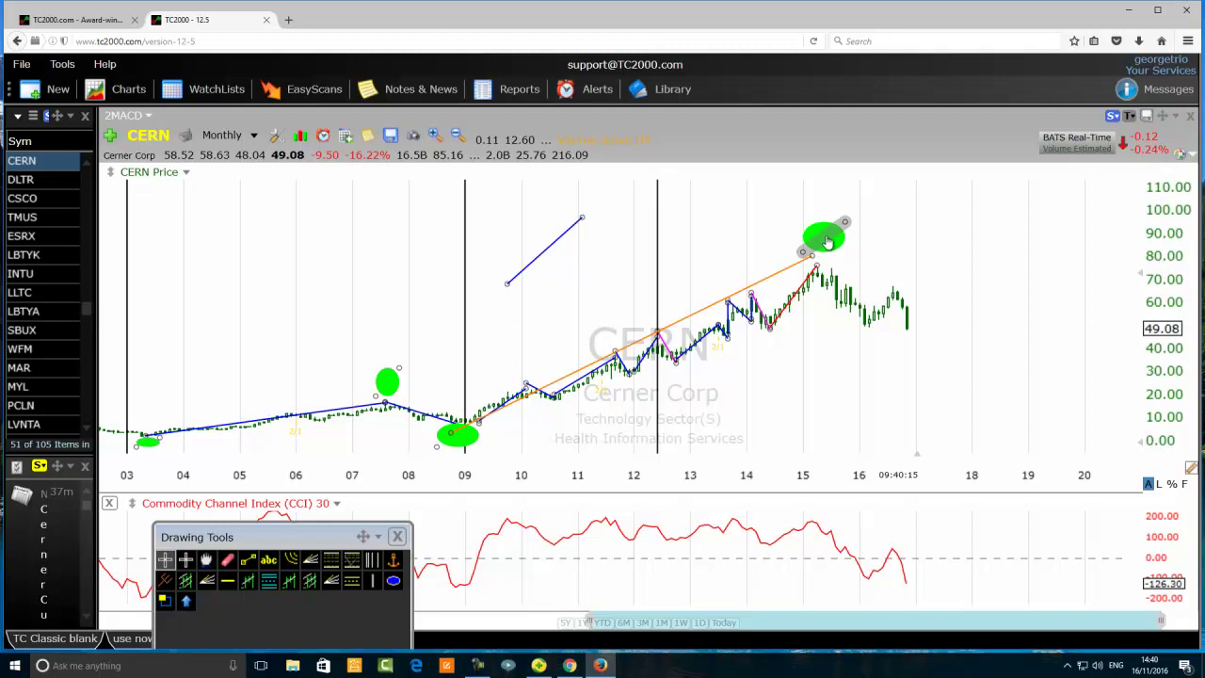
Move the mid-2012 vertical line to late 2010 and nudge the long orange trend line off the mid-2012 high.
mouse_move(827, 242)
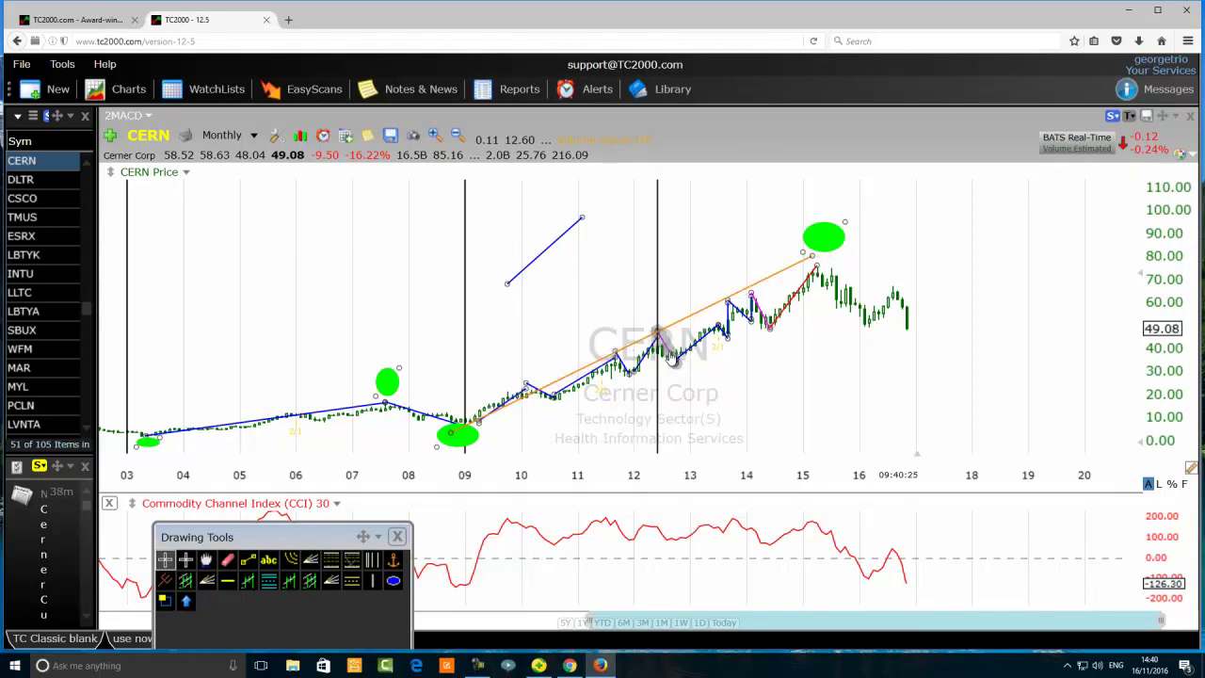
left_click_drag(657, 313, 572, 314)
left_click_drag(664, 339, 656, 335)
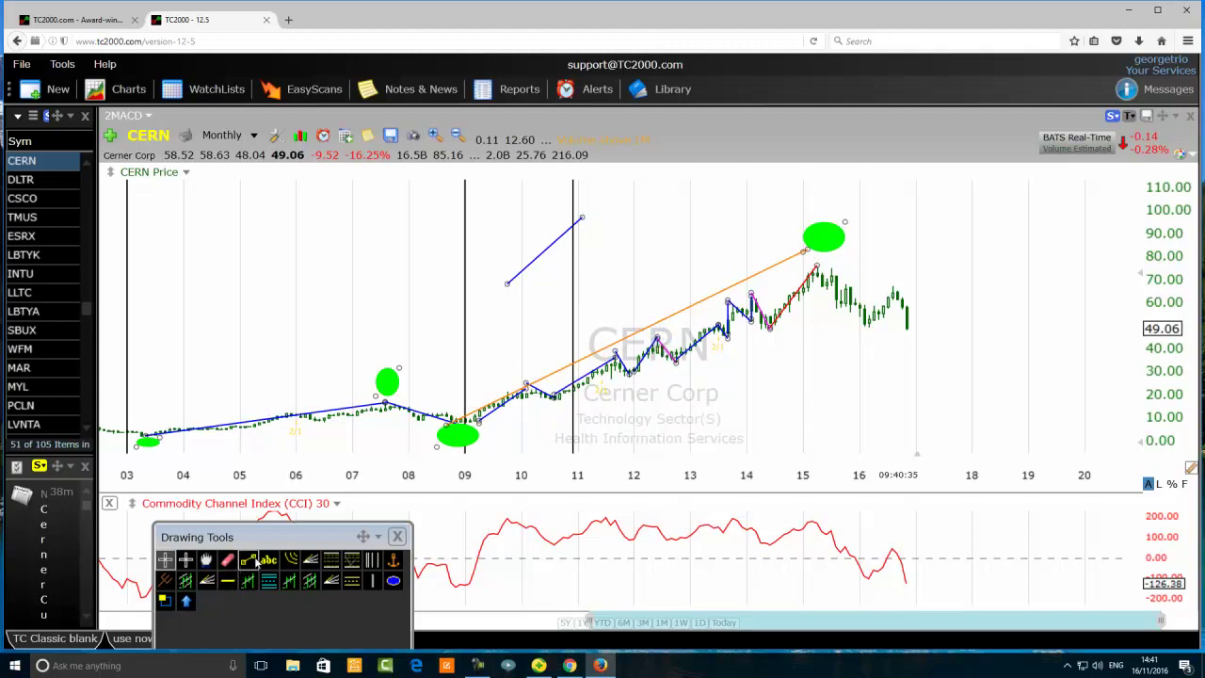
Draw a horizontal line across the chart at about 45, level with the mid-2012 high.
left_click(227, 579)
left_click_drag(513, 346, 515, 341)
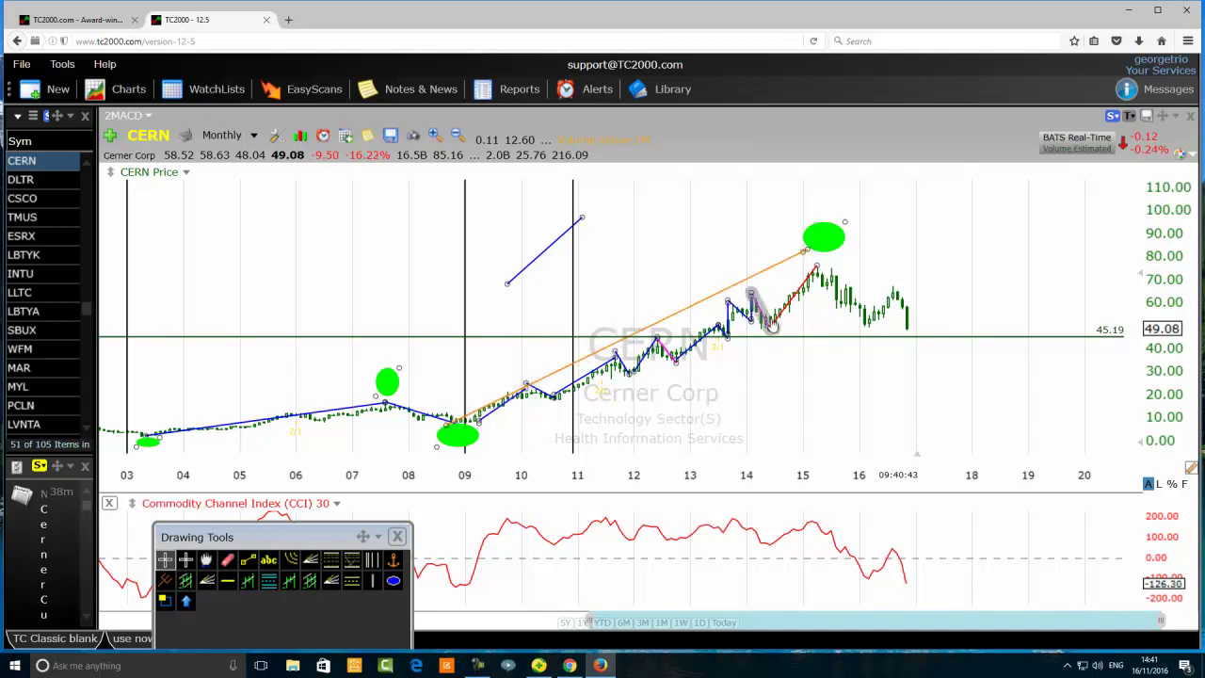
mouse_move(667, 343)
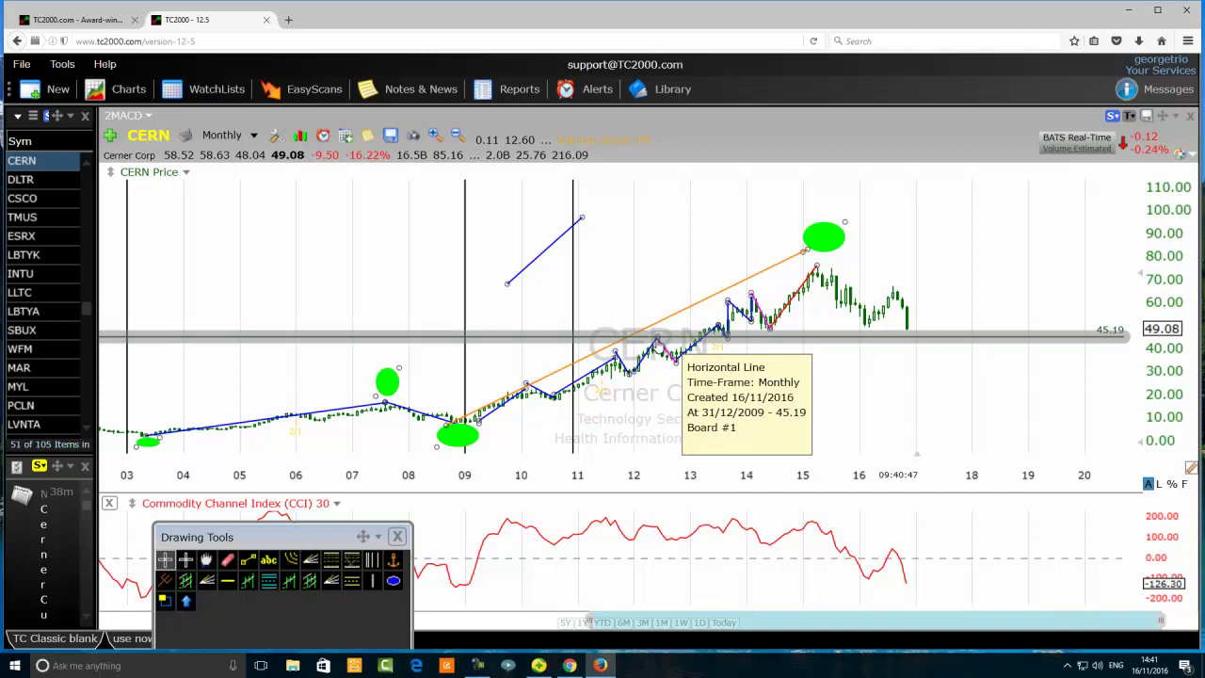
Delete the horizontal line at about 45 and move the late-2010 vertical line to the mid-2012 high.
right_click(817, 345)
left_click(867, 496)
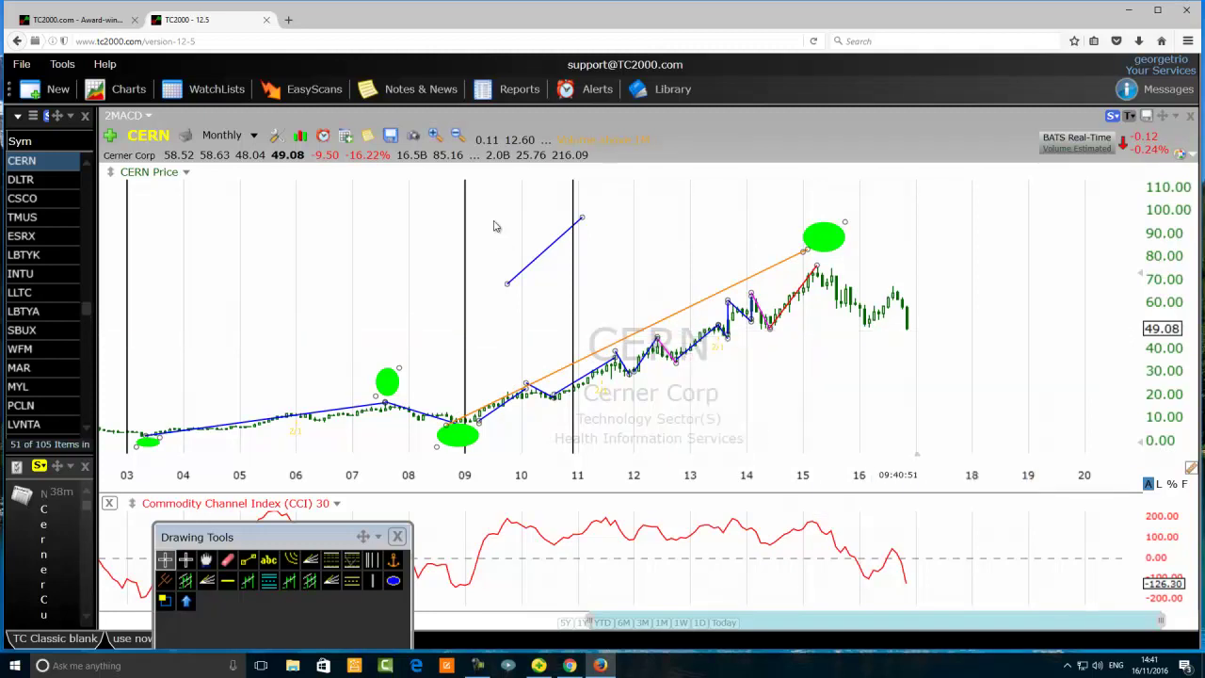
left_click_drag(573, 273, 657, 261)
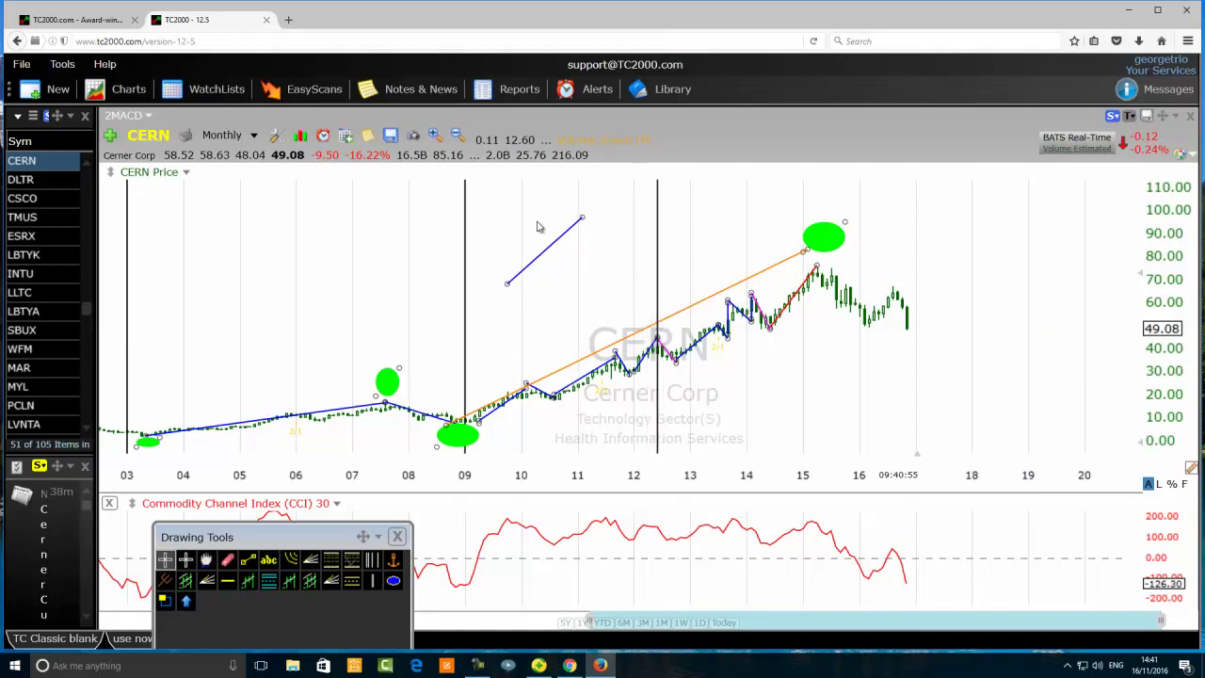
Delete the blue trend line parked above the 2010 prices and fit the long orange line's ends to the early-2009 low and early-2015 high.
right_click(550, 246)
left_click(605, 428)
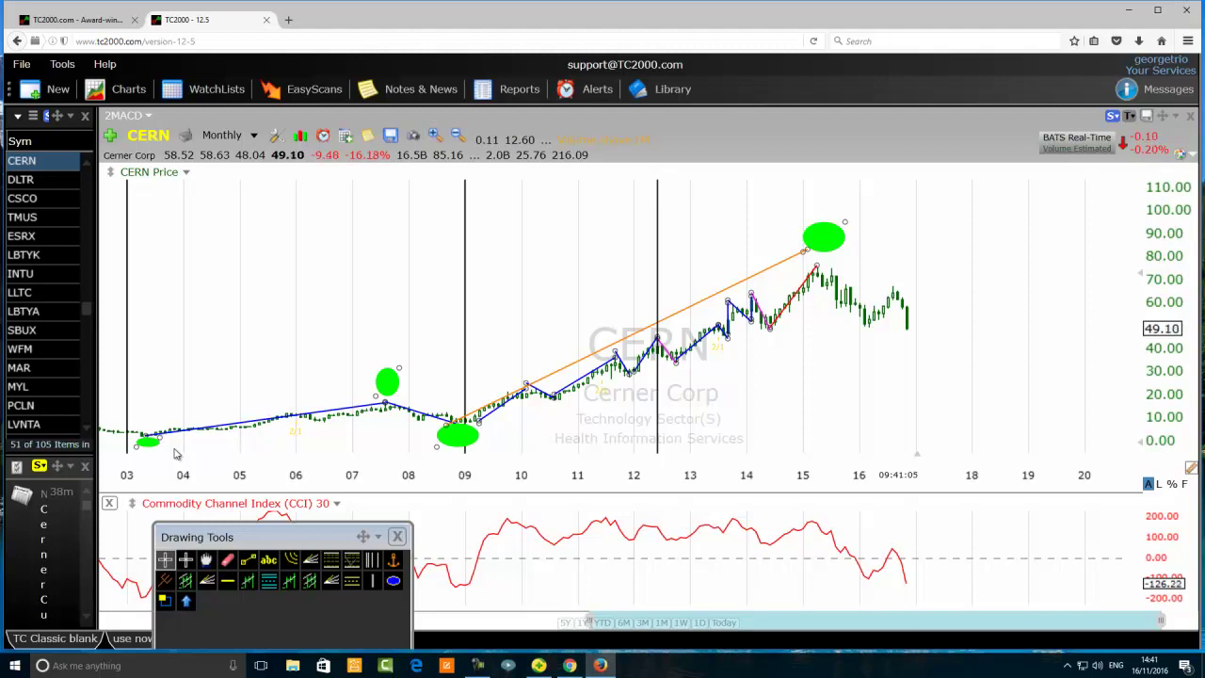
mouse_move(462, 418)
left_mouse_down()
mouse_move(451, 431)
mouse_move(465, 430)
left_mouse_up()
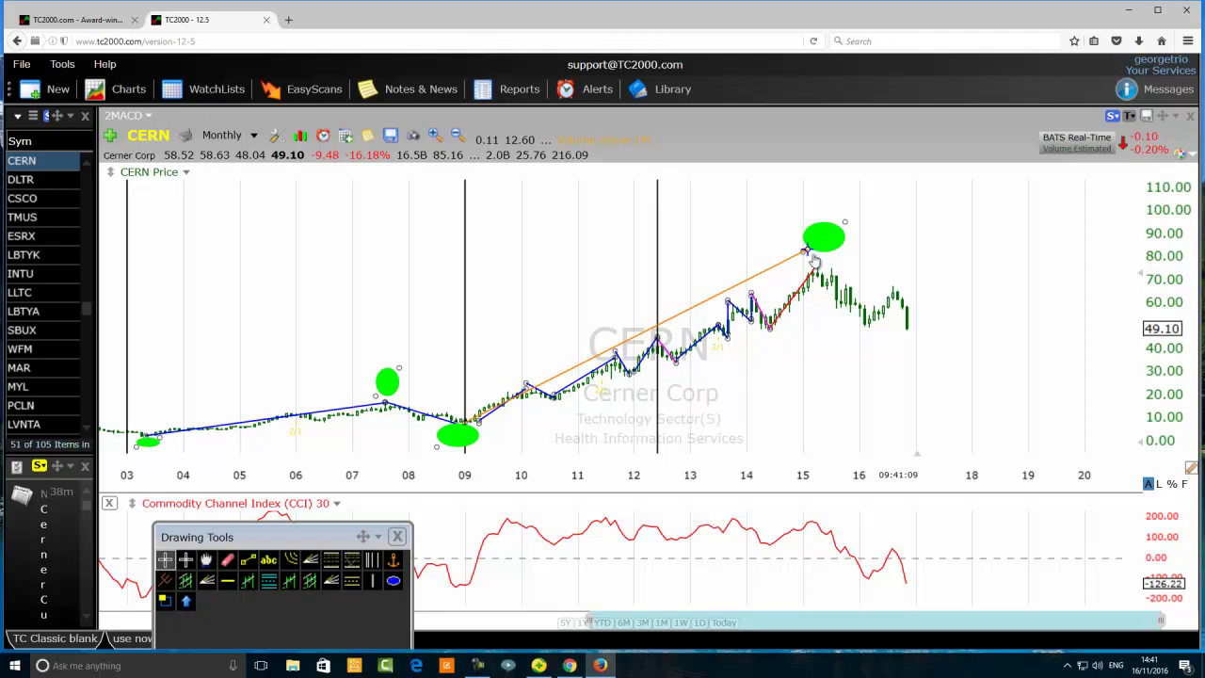
mouse_move(804, 250)
left_mouse_down()
mouse_move(816, 267)
mouse_move(812, 256)
left_mouse_up()
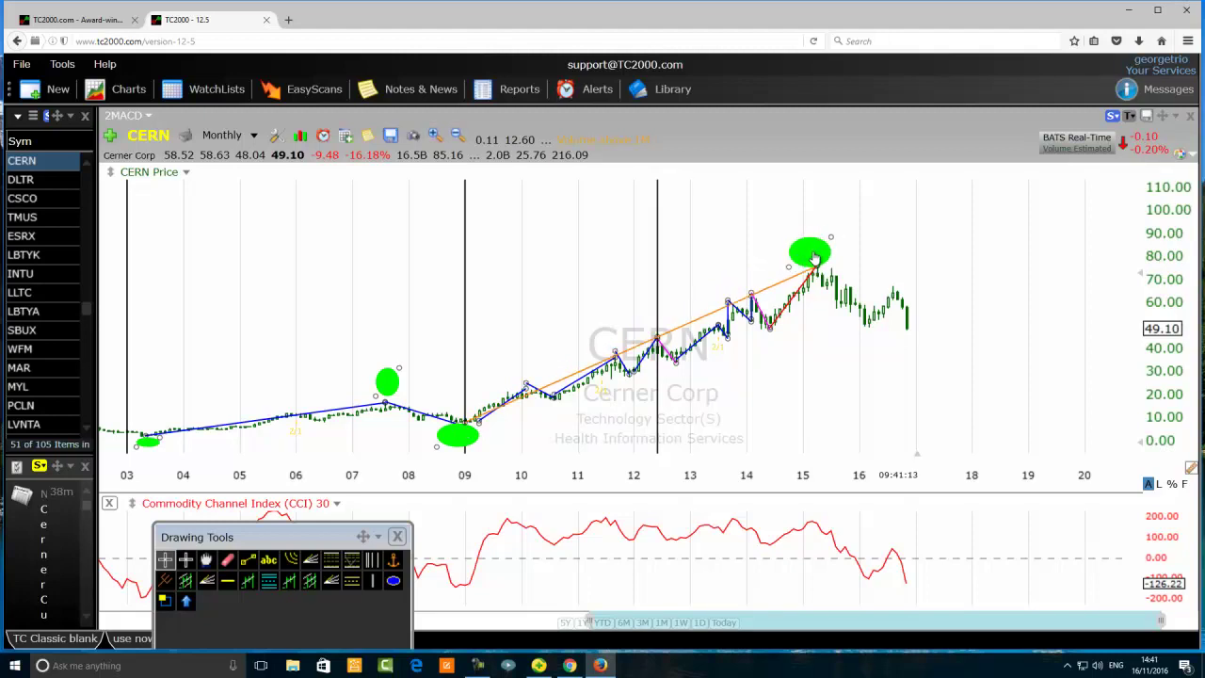
Draw a horizontal line across the chart at about 50.25, level with the early-2016 low.
scroll(749, 391, "up", 2)
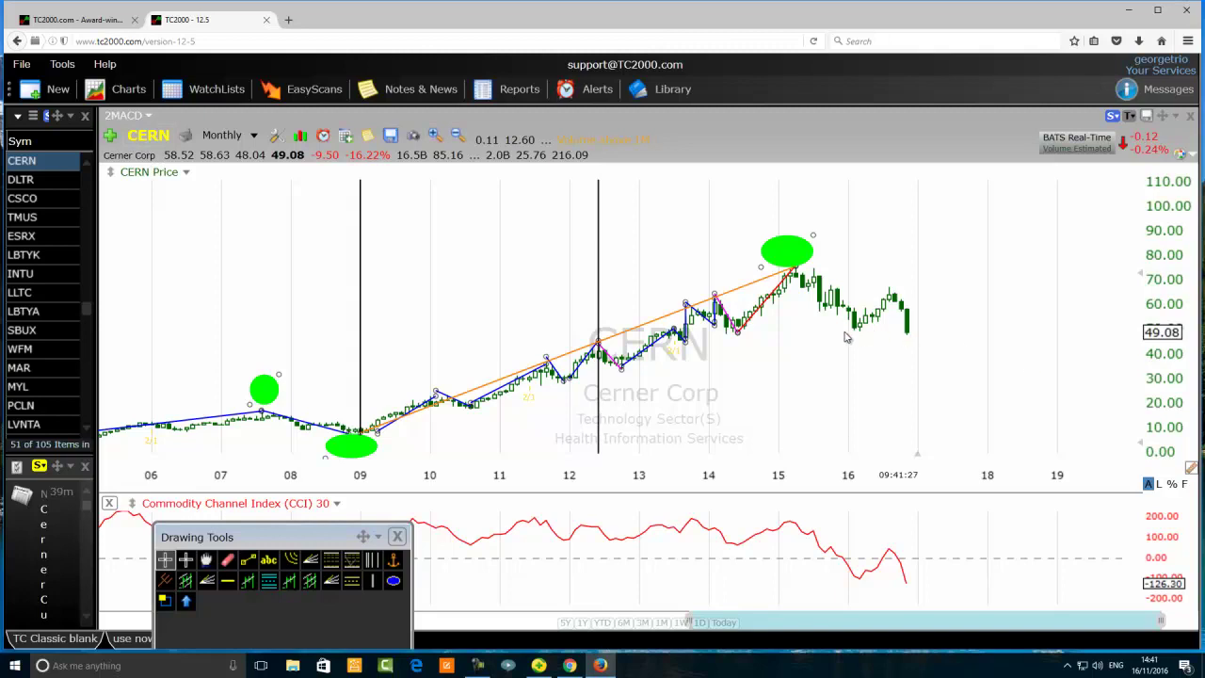
left_click(228, 581)
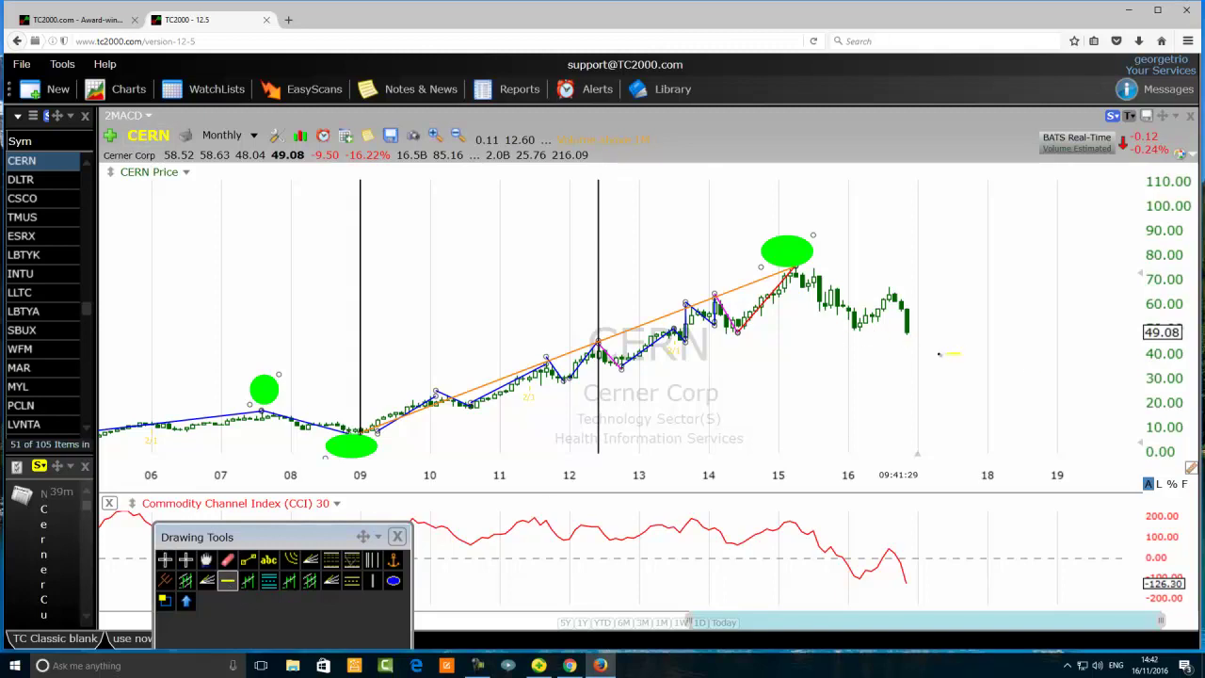
left_click(824, 330)
left_click_drag(825, 333, 825, 332)
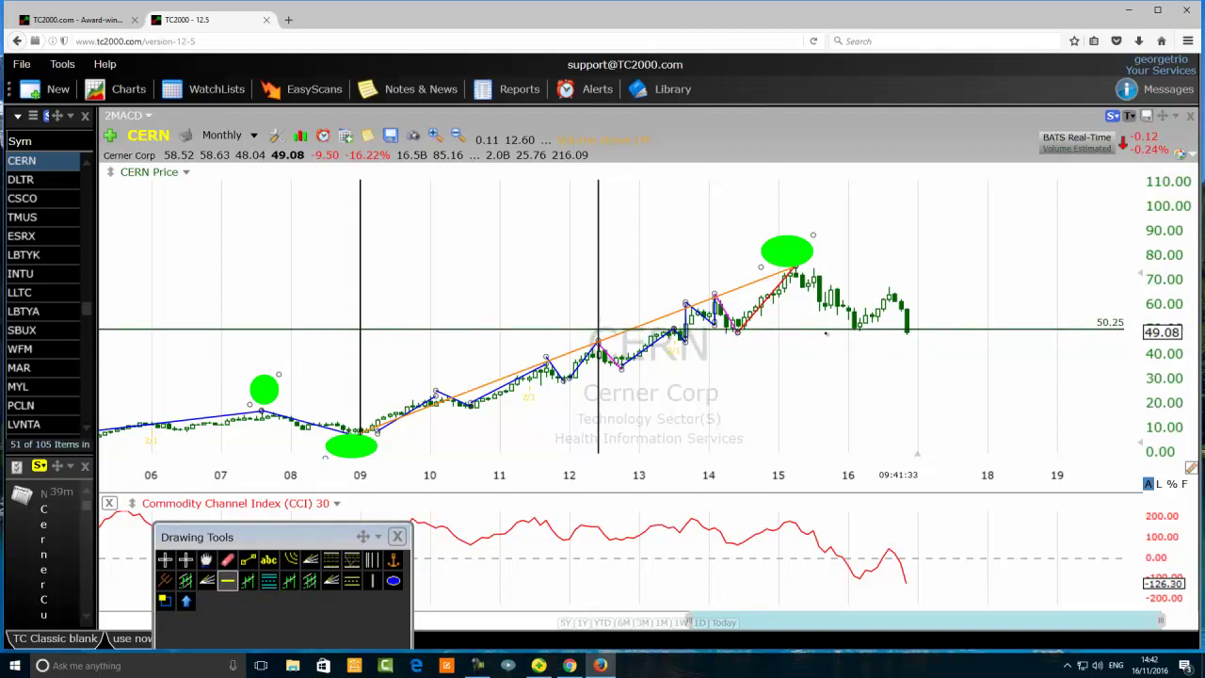
key("Escape")
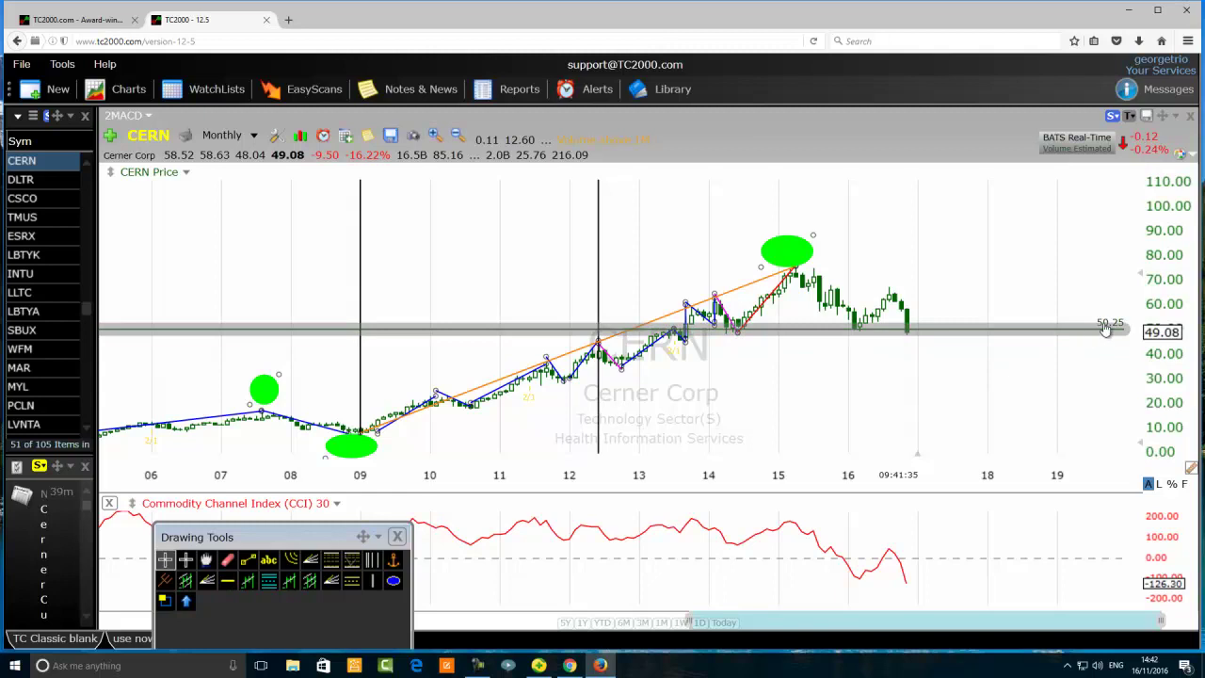
mouse_move(1106, 329)
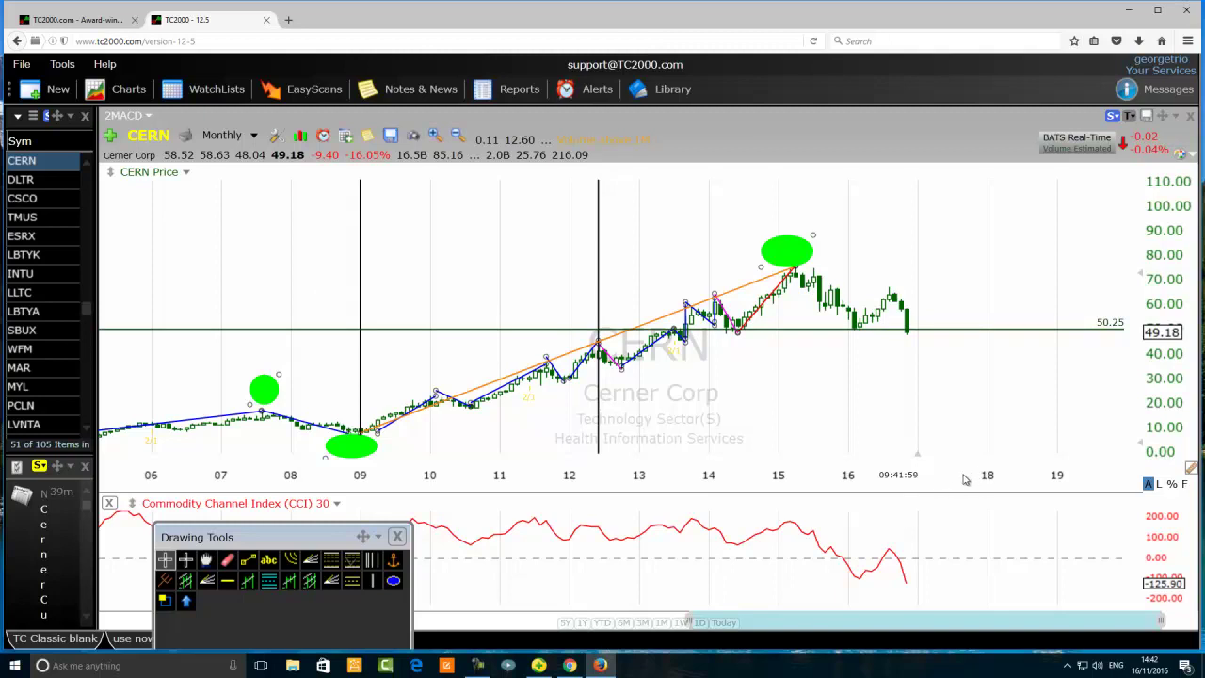
Raise the green ellipse above the early-2015 high so it sits clear of the price peak.
scroll(790, 428, "up", 1)
scroll(739, 441, "up", 1)
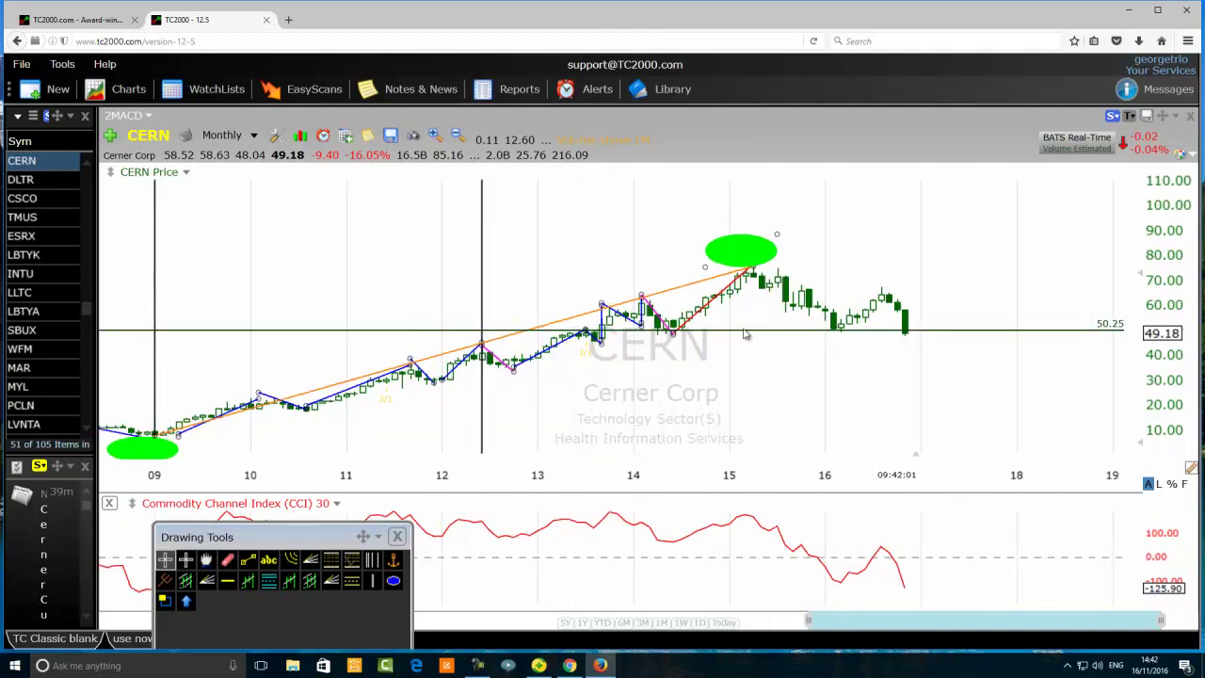
left_click_drag(748, 256, 739, 234)
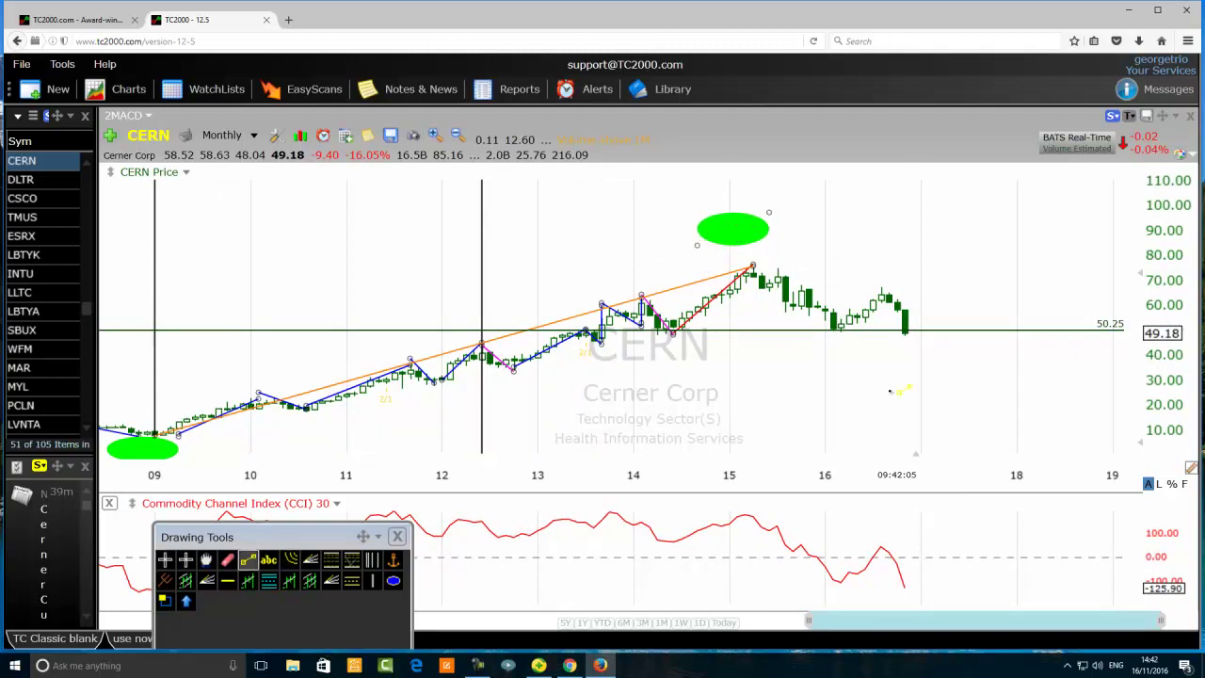
Draw trend lines from the early-2015 high down to the first pullback low and back up to the mid-2015 high.
left_click_drag(753, 262, 768, 298)
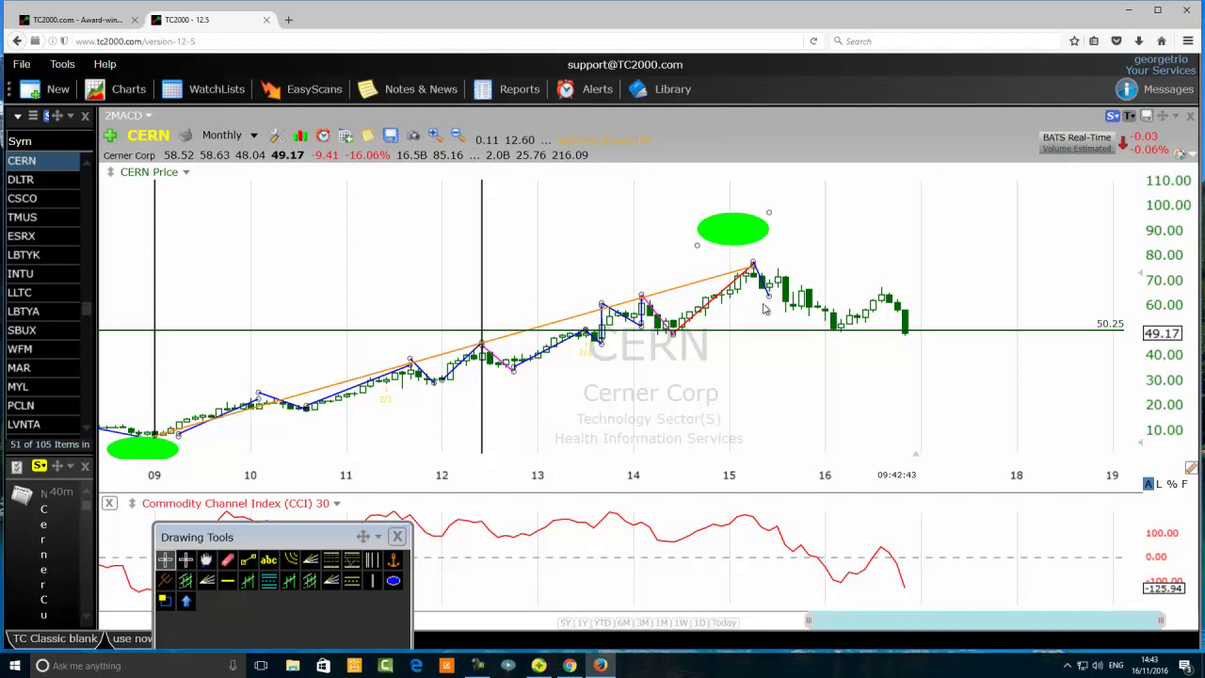
key("t")
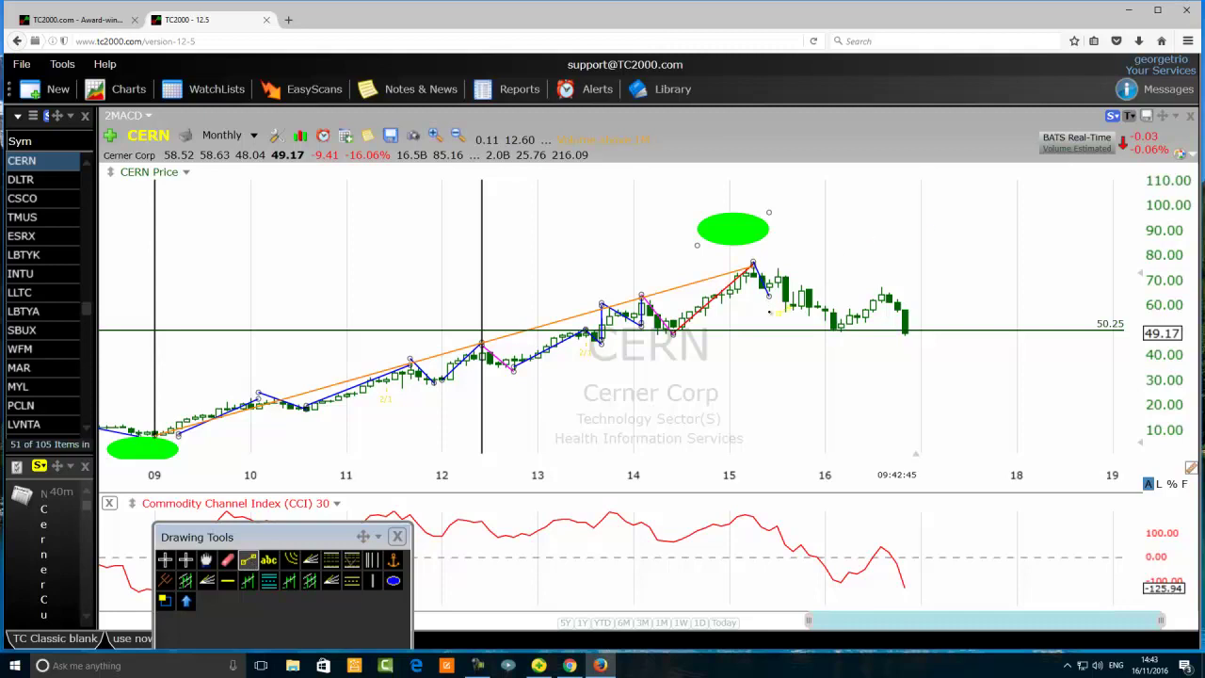
left_click_drag(770, 303, 778, 270)
key("Escape")
Continue the trend lines from the mid-2015 high down to the next low, up to the late-2015 high and down to the early-2016 low.
left_click(248, 561)
left_click_drag(777, 270, 801, 326)
key("Escape")
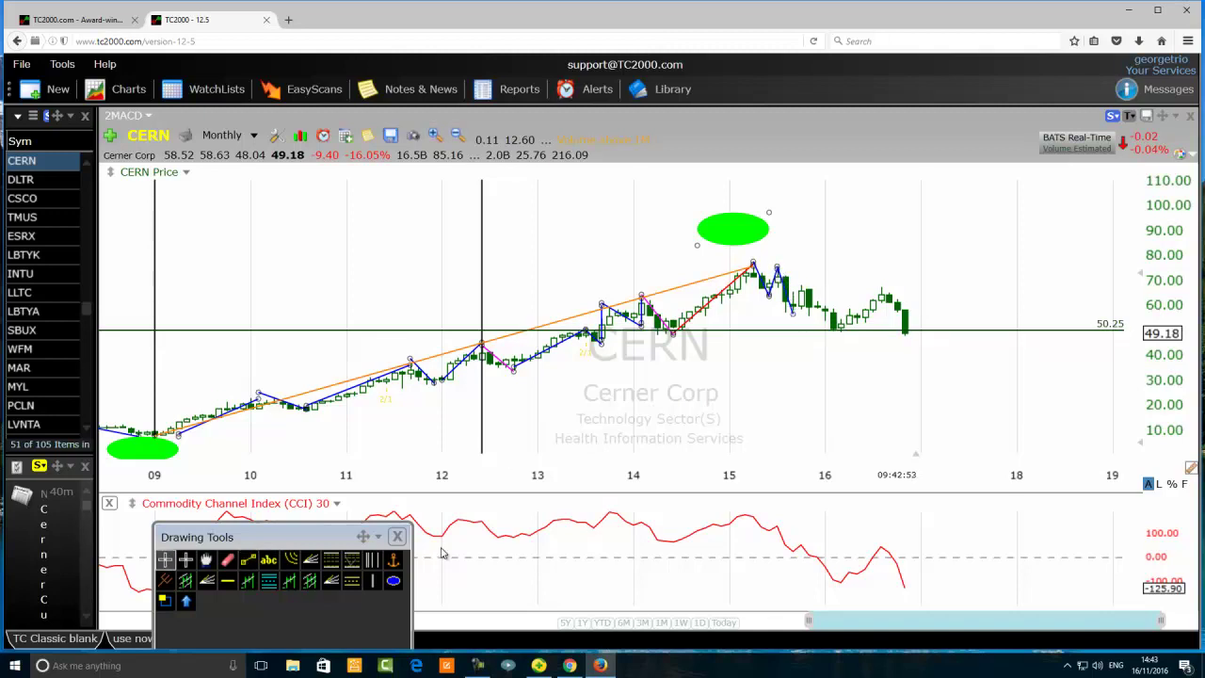
left_click(248, 561)
mouse_move(796, 318)
left_mouse_down()
mouse_move(809, 286)
mouse_move(840, 333)
left_mouse_up()
left_click(251, 561)
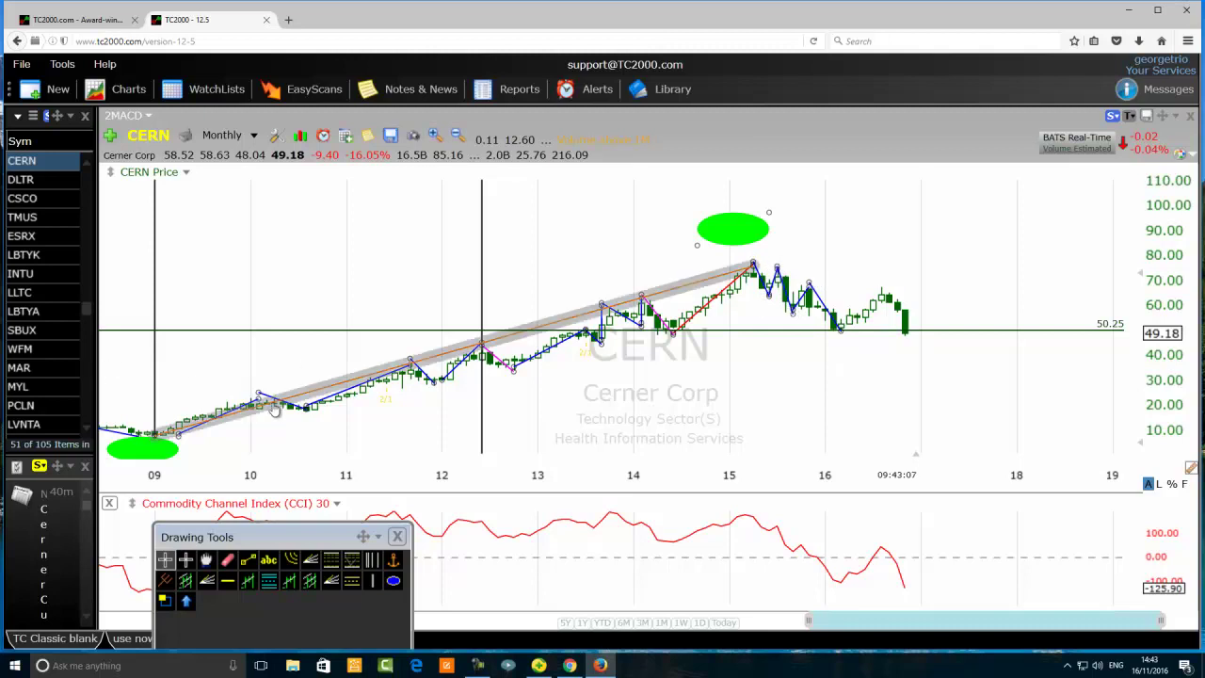
Compare the 2003–2007 rise with the swings between the early-2009 low and the early-2016 low.
scroll(194, 385, "down", 1)
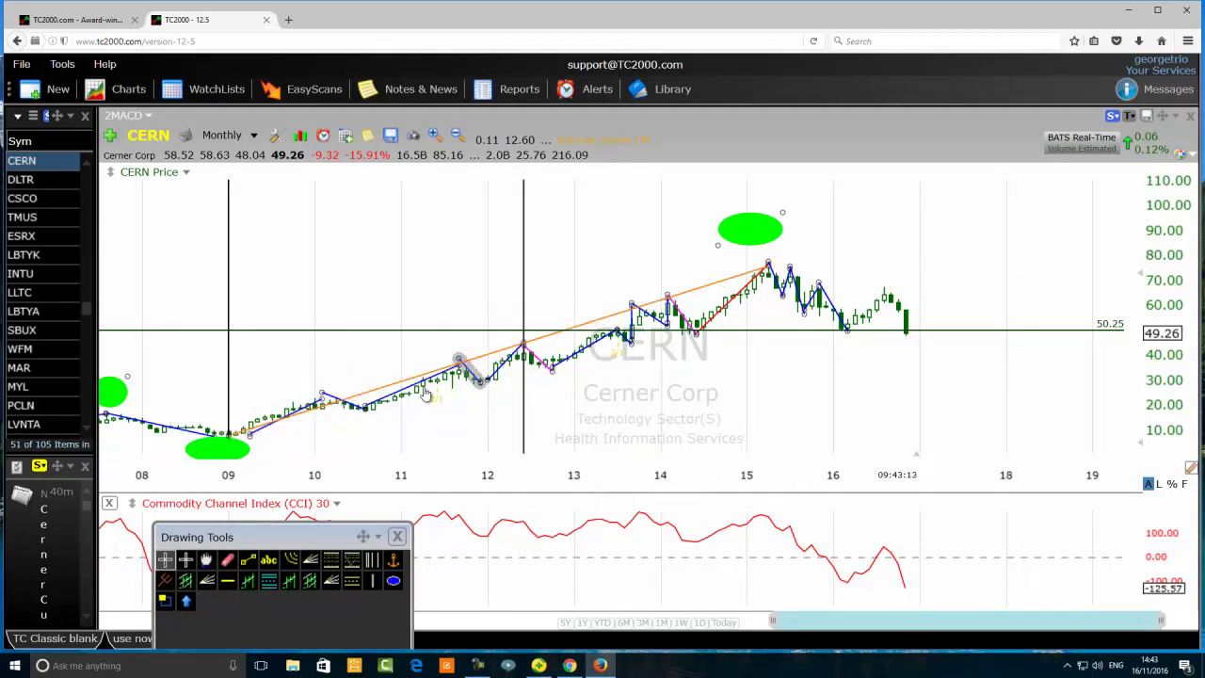
mouse_move(256, 437)
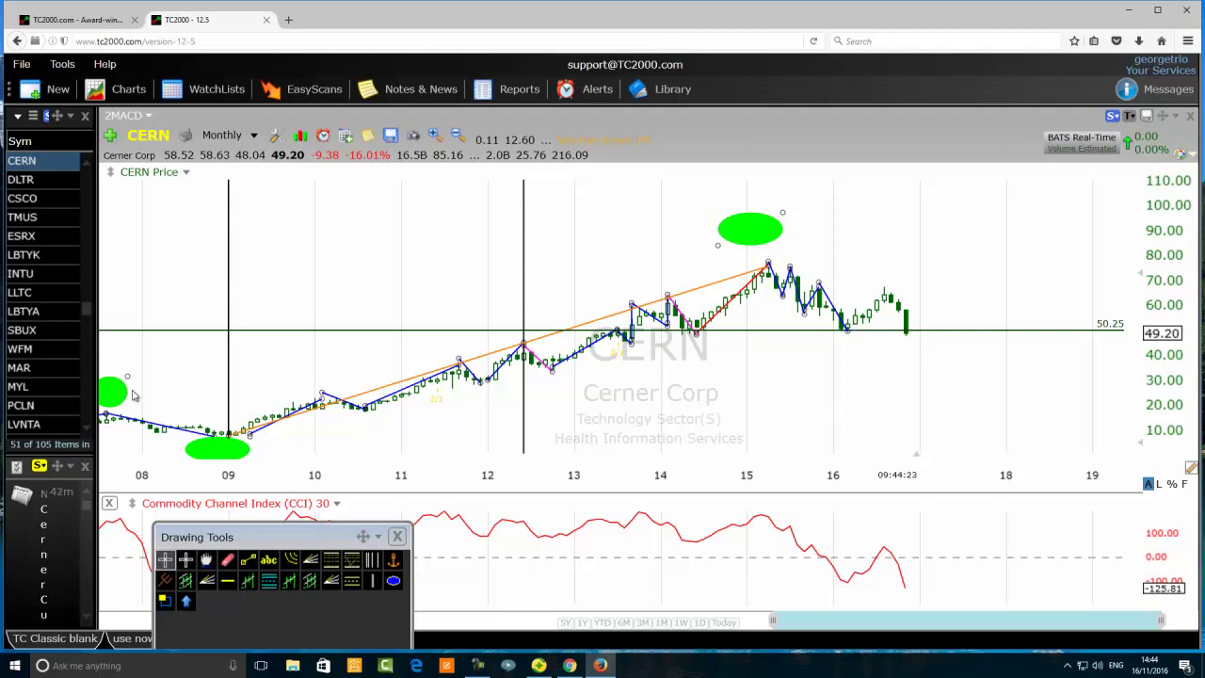
scroll(106, 417, "down", 3)
scroll(160, 418, "down", 2)
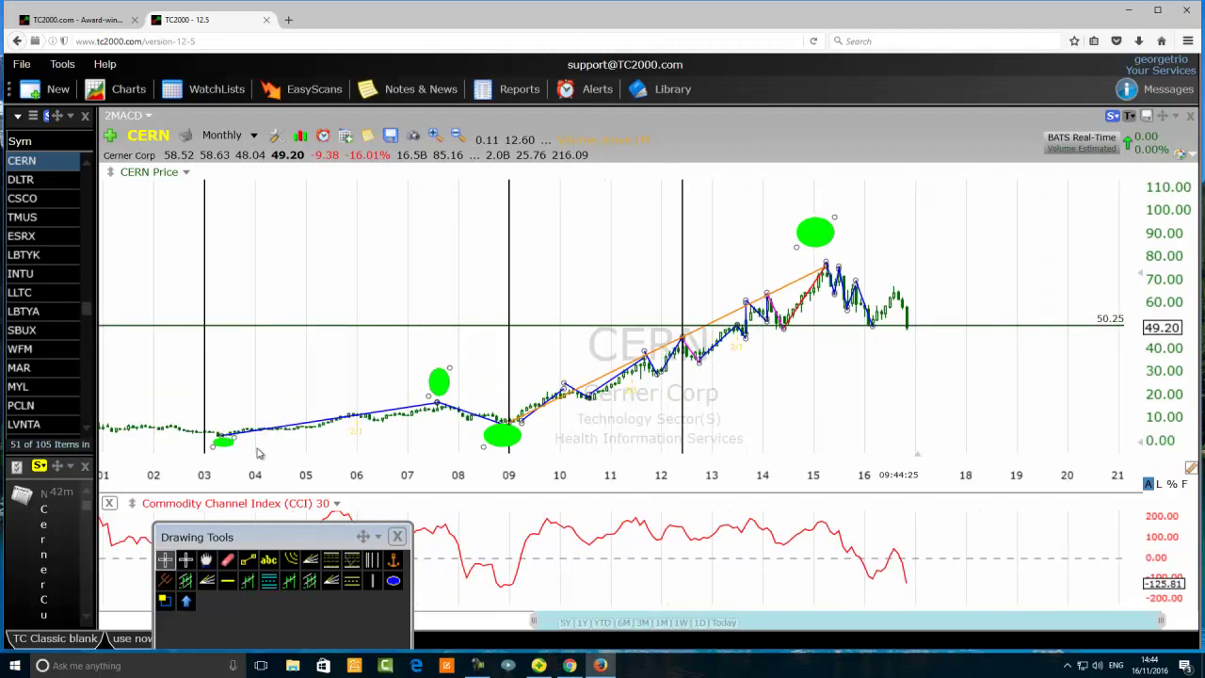
left_click_drag(220, 438, 438, 403)
scroll(760, 385, "up", 5)
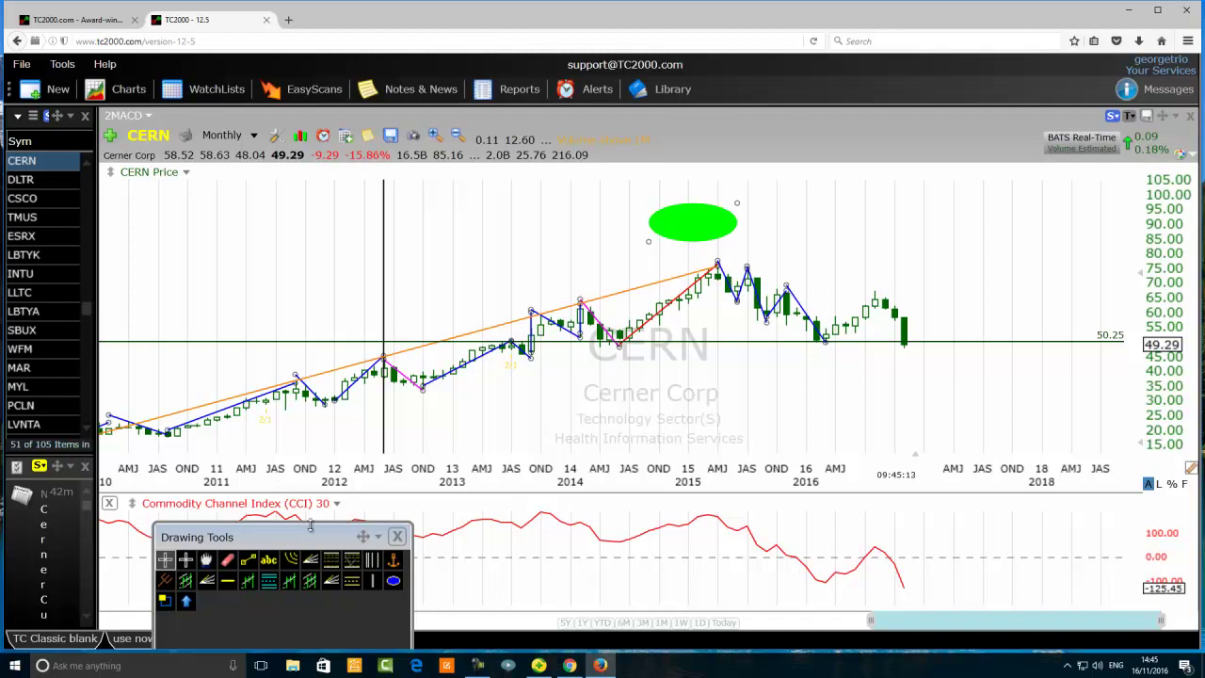
Draw trend lines from the early-2016 low up to the spring-2016 high, down to the following low and up to the late-summer 2016 high.
left_click(249, 561)
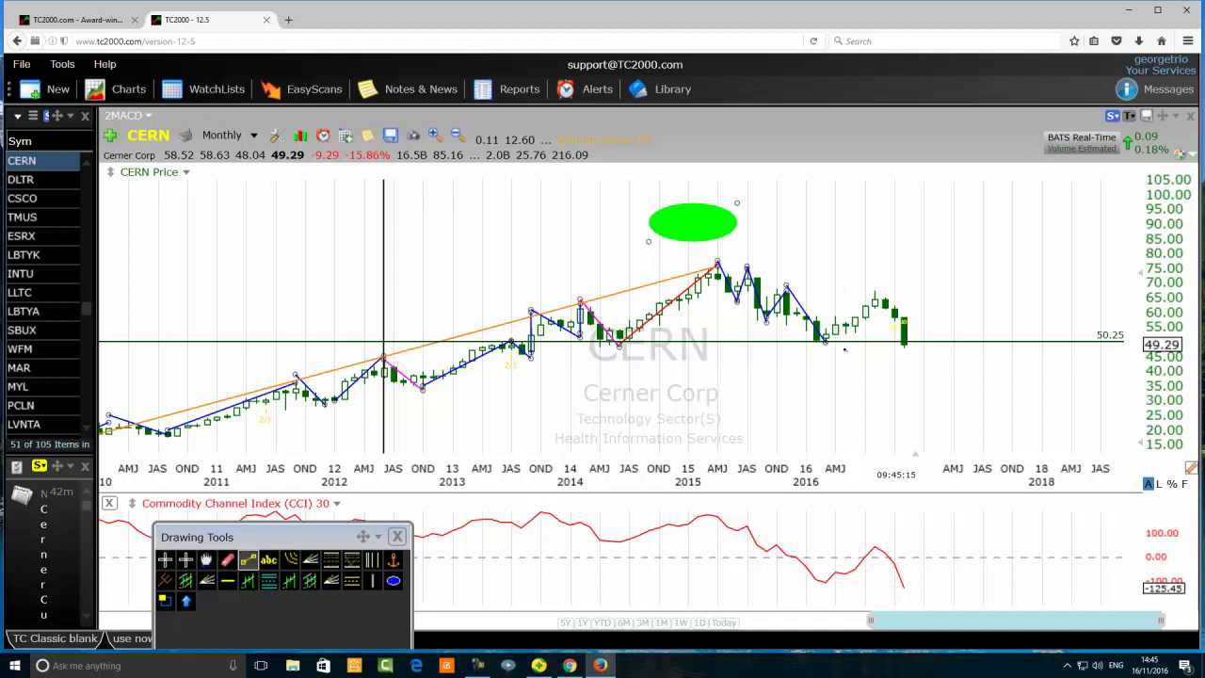
left_click_drag(825, 350, 836, 311)
left_click(248, 560)
left_click_drag(837, 313, 852, 336)
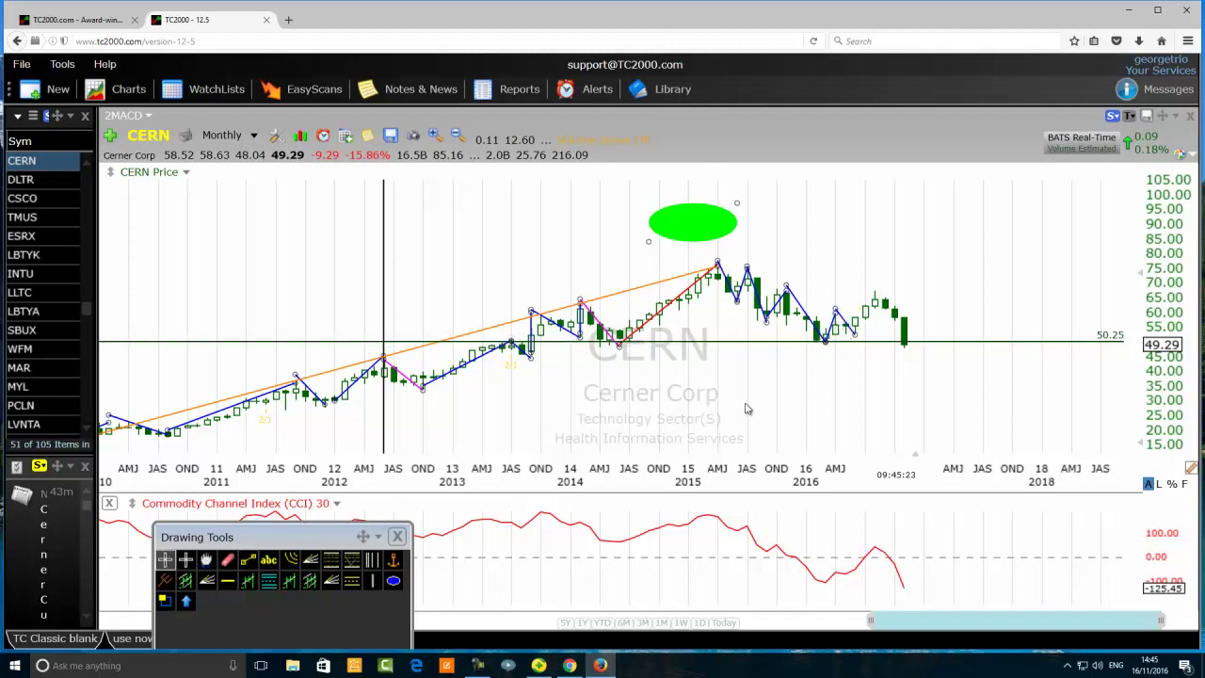
left_click_drag(852, 336, 874, 292)
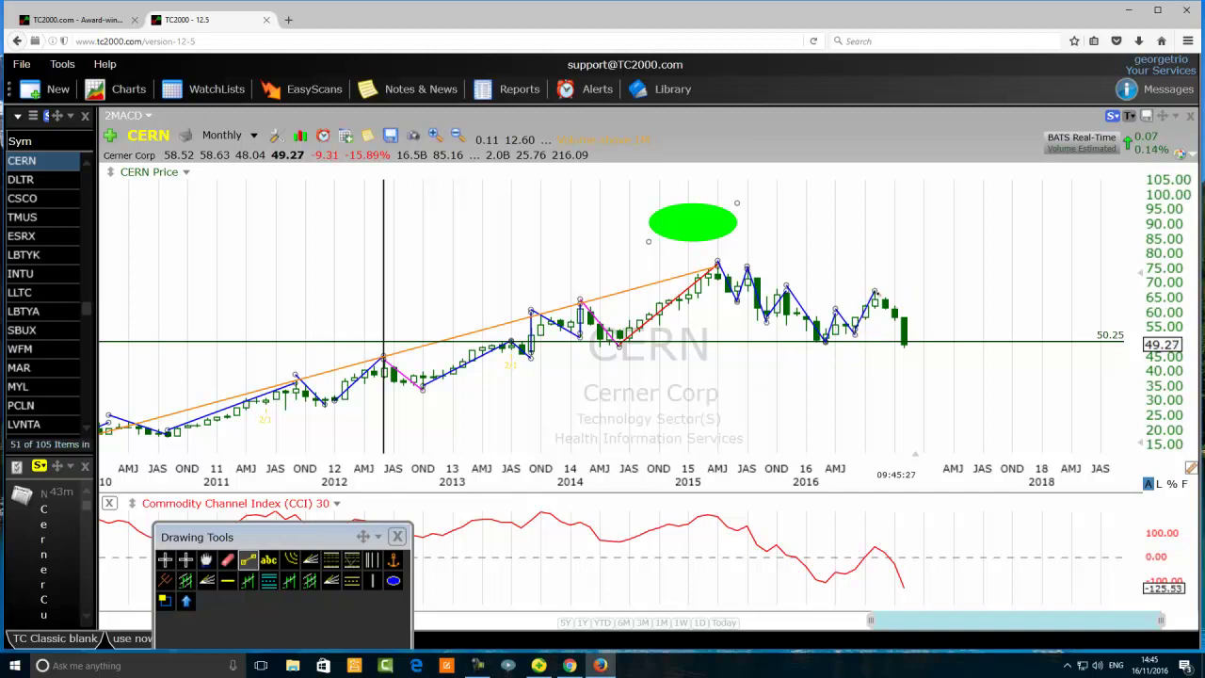
key("Escape")
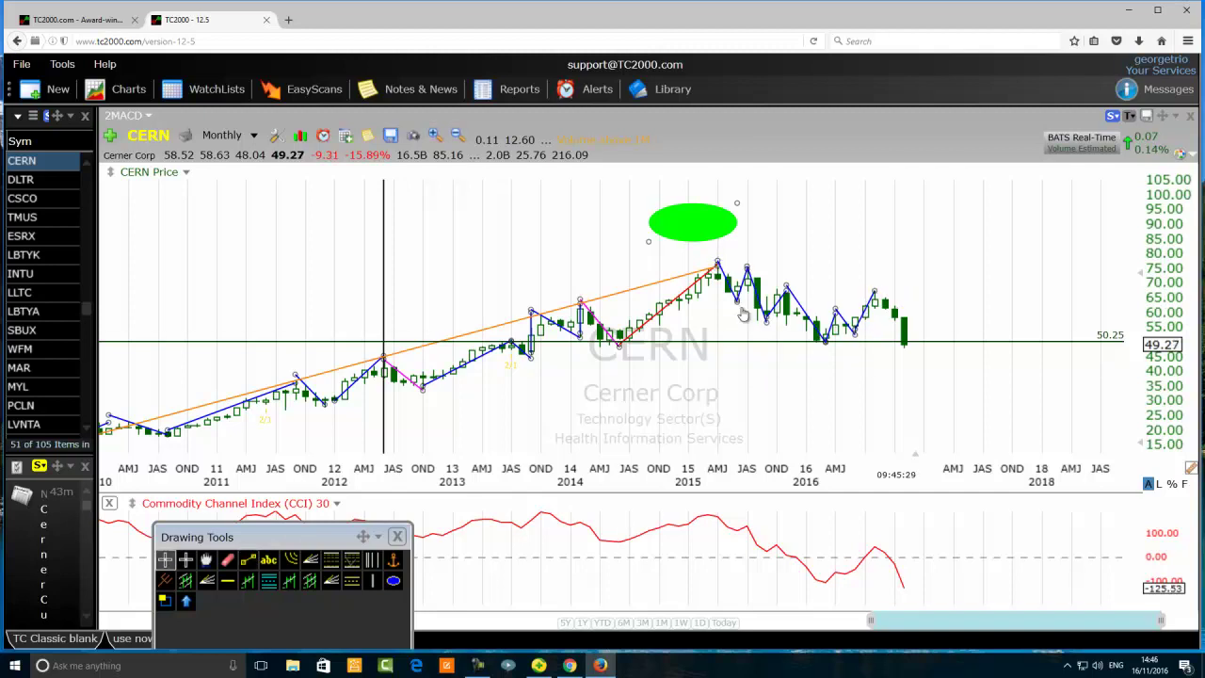
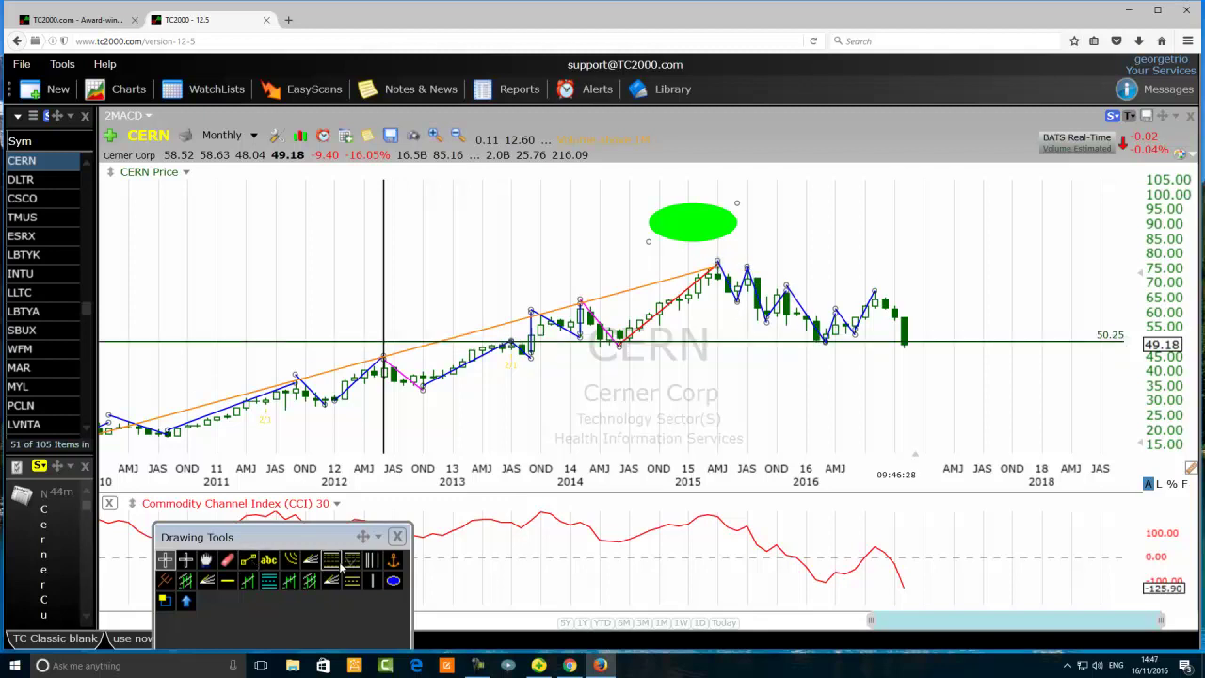
Place a green ellipse beneath the early-2016 low and draw a Fibonacci retracement from the early-2015 high down to the 50.25 line.
left_click(393, 579)
left_click_drag(837, 355, 796, 383)
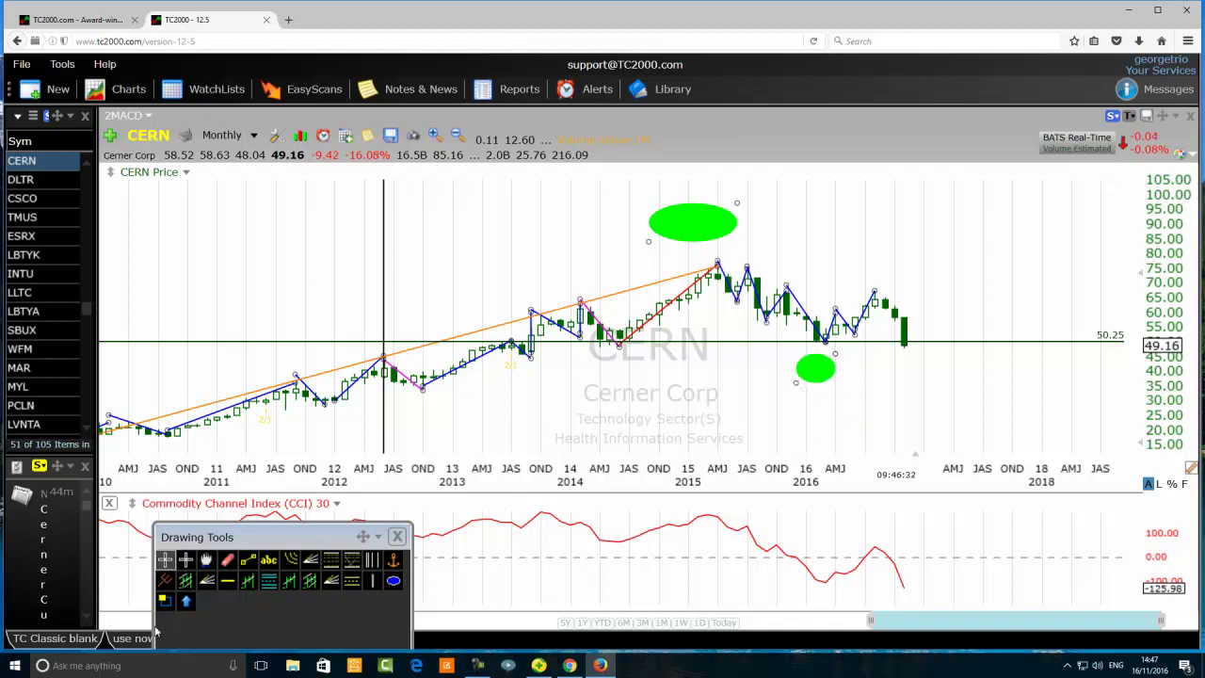
left_click(331, 560)
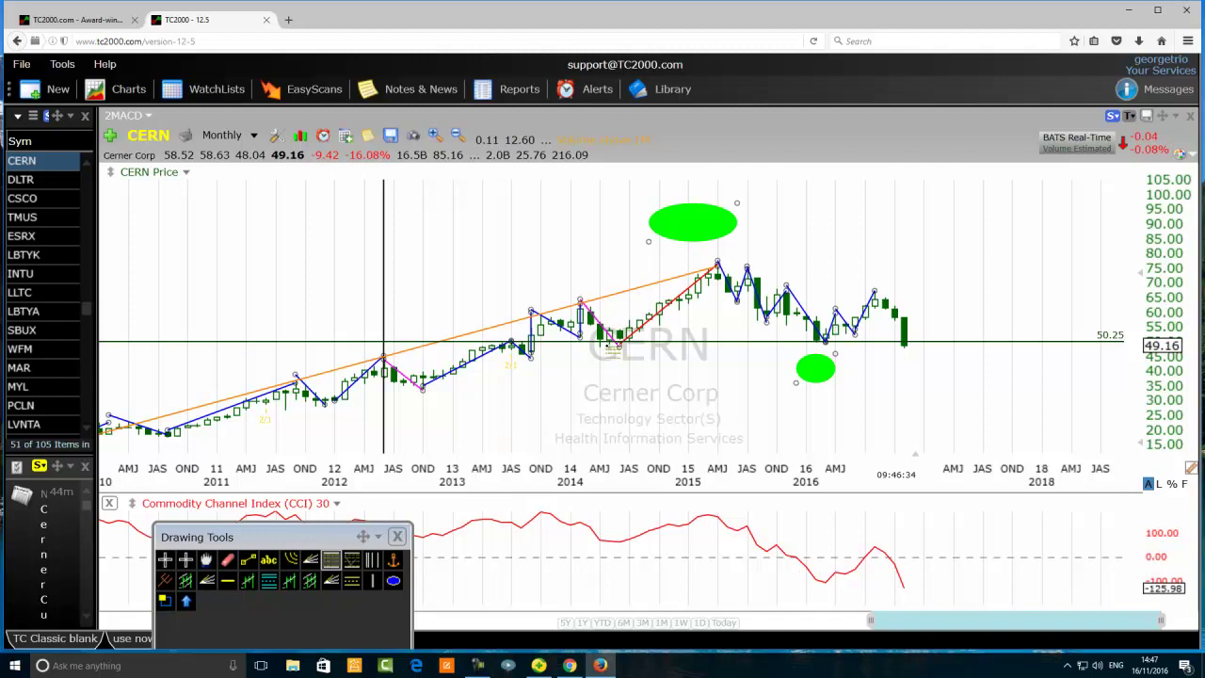
mouse_move(720, 263)
left_mouse_down()
mouse_move(733, 296)
mouse_move(796, 344)
left_mouse_up()
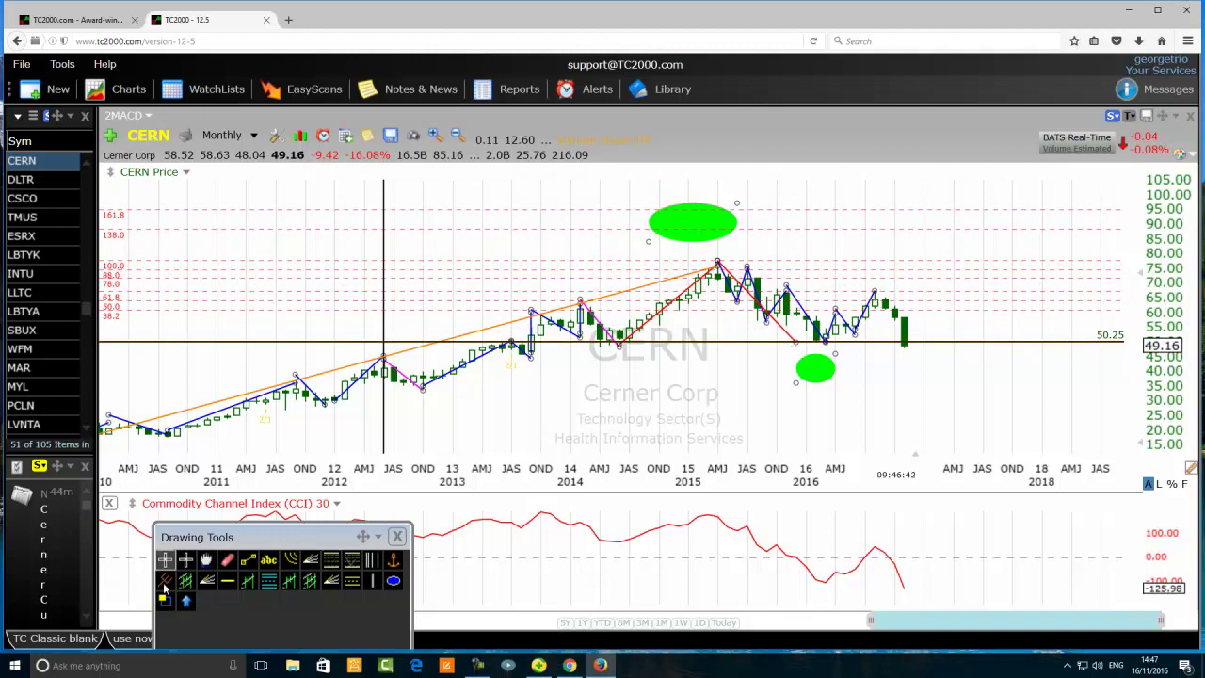
Draw horizontal lines at about 67.21 and 63.88 on the 61.8 and 50.0 Fibonacci retracement levels.
left_click(227, 582)
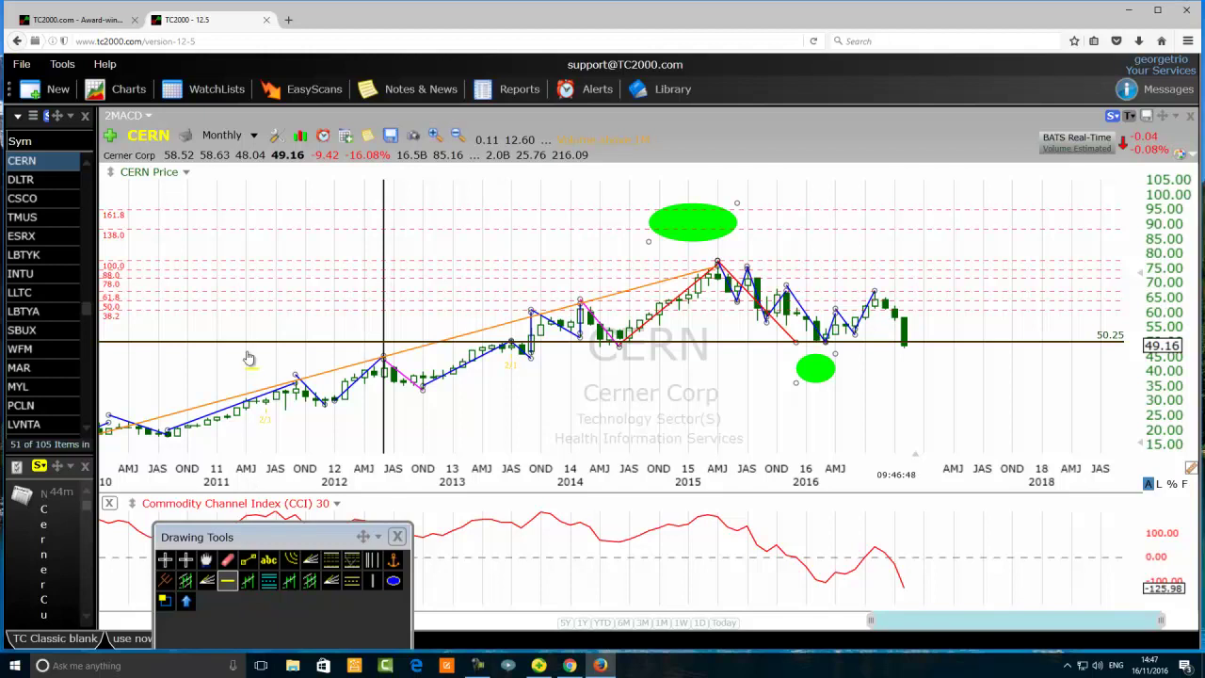
left_click(267, 292)
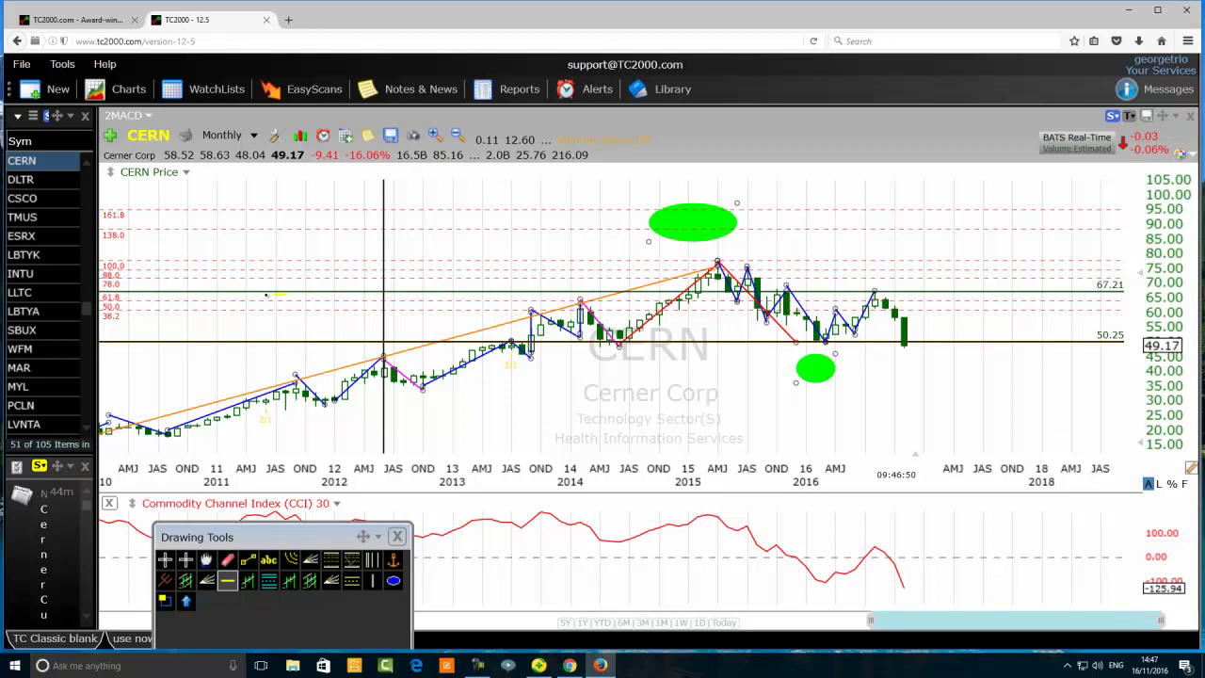
key("Escape")
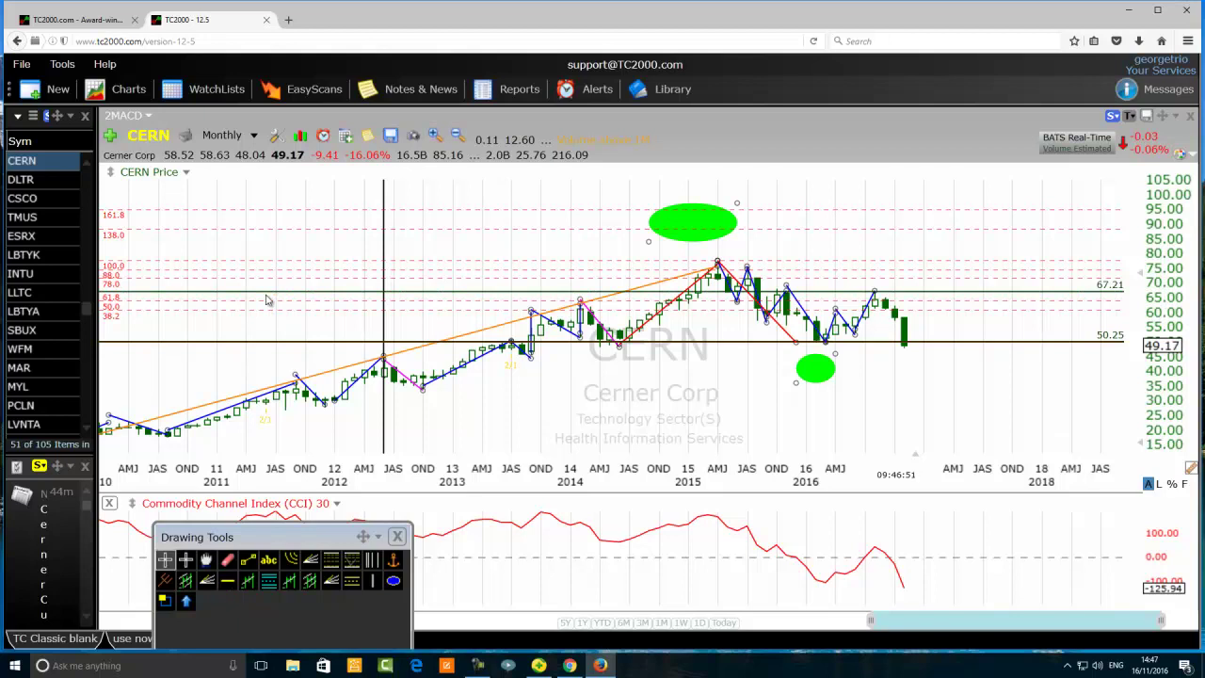
left_click(227, 581)
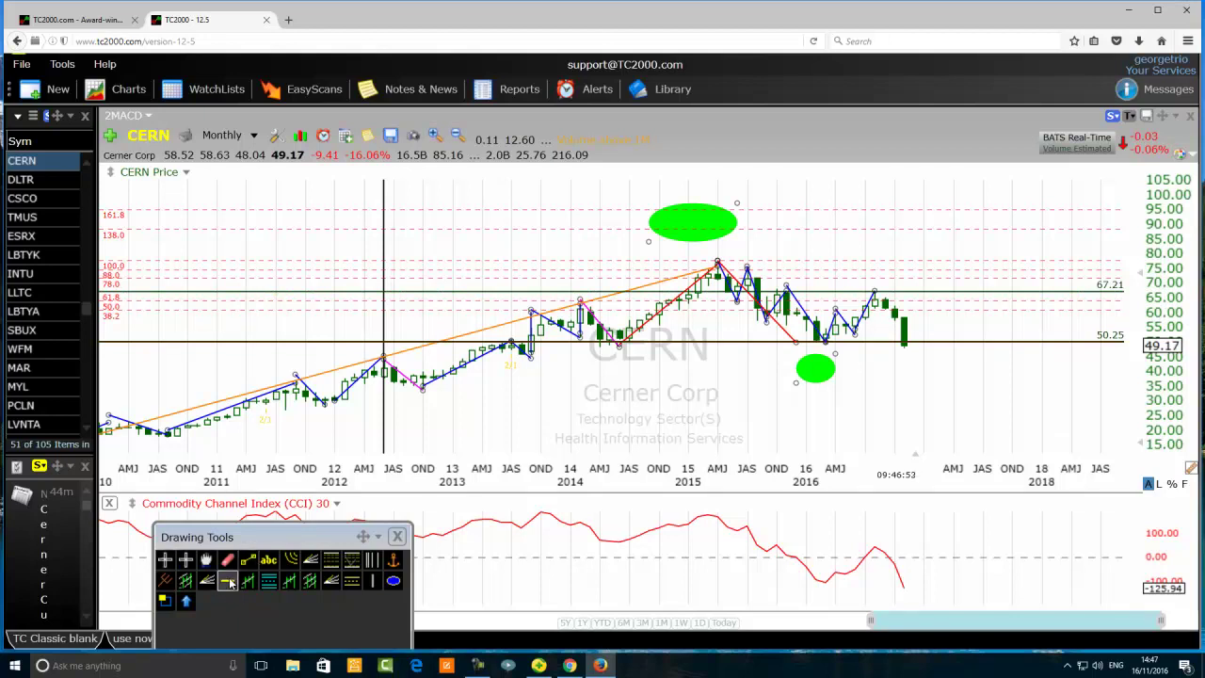
left_click(448, 303)
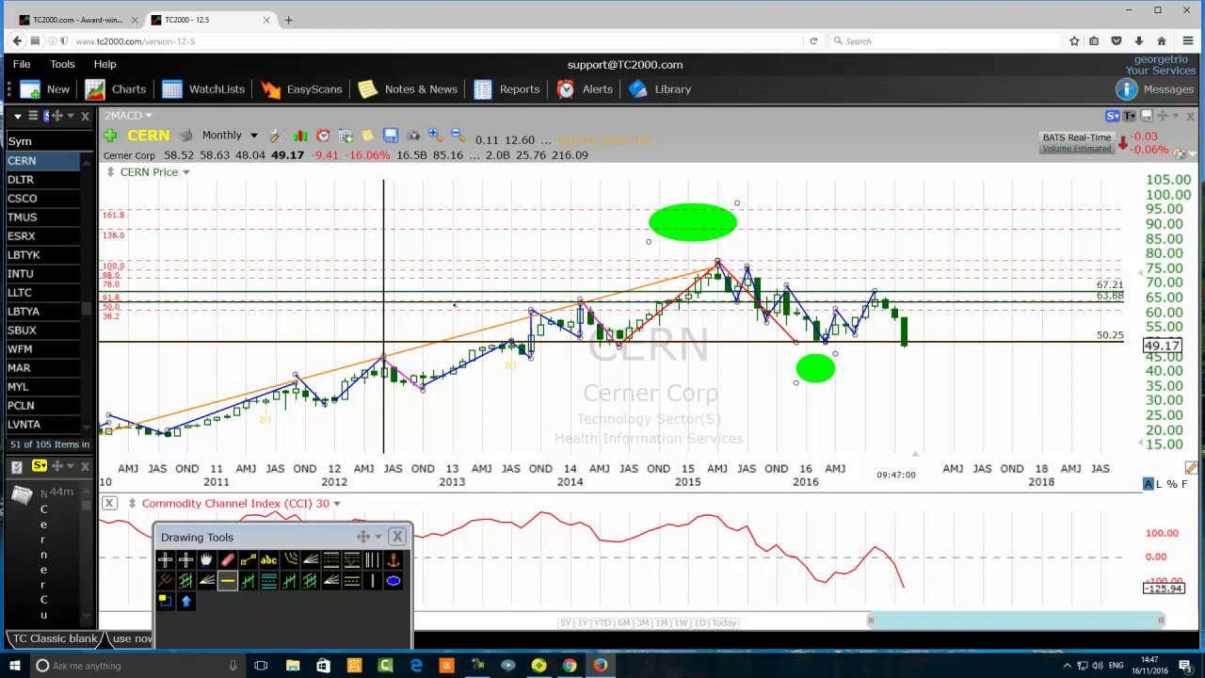
key("Escape")
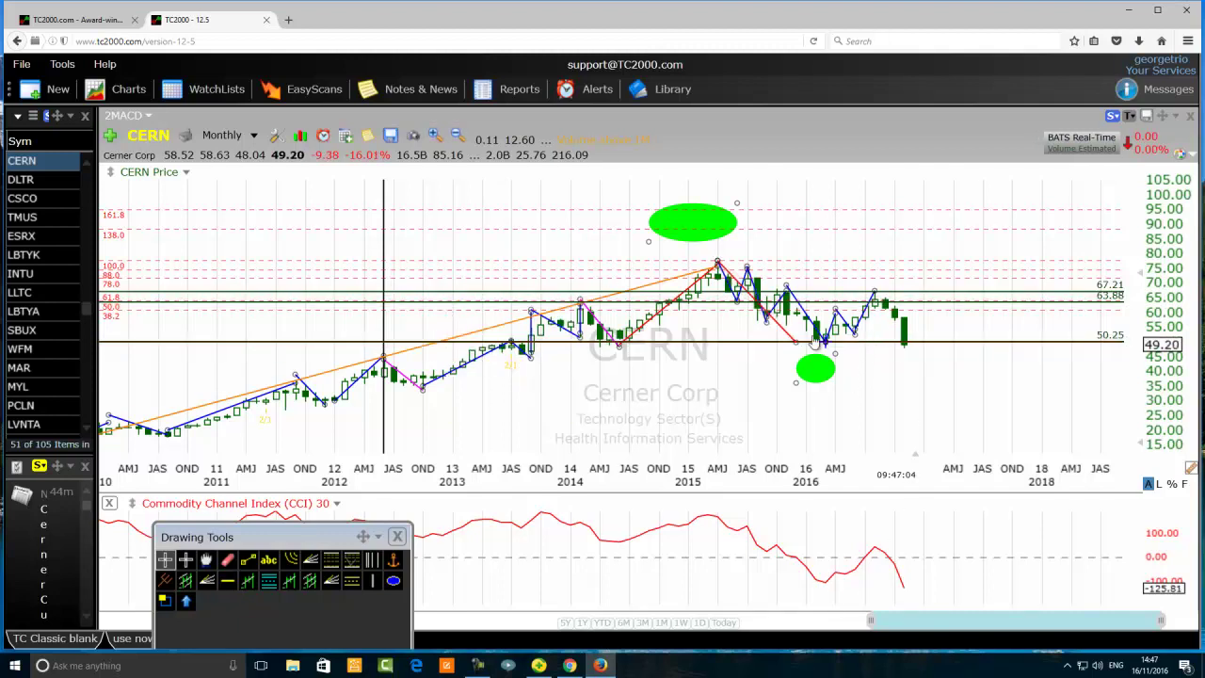
Recolour the 63.88 horizontal line bright green.
right_click(429, 305)
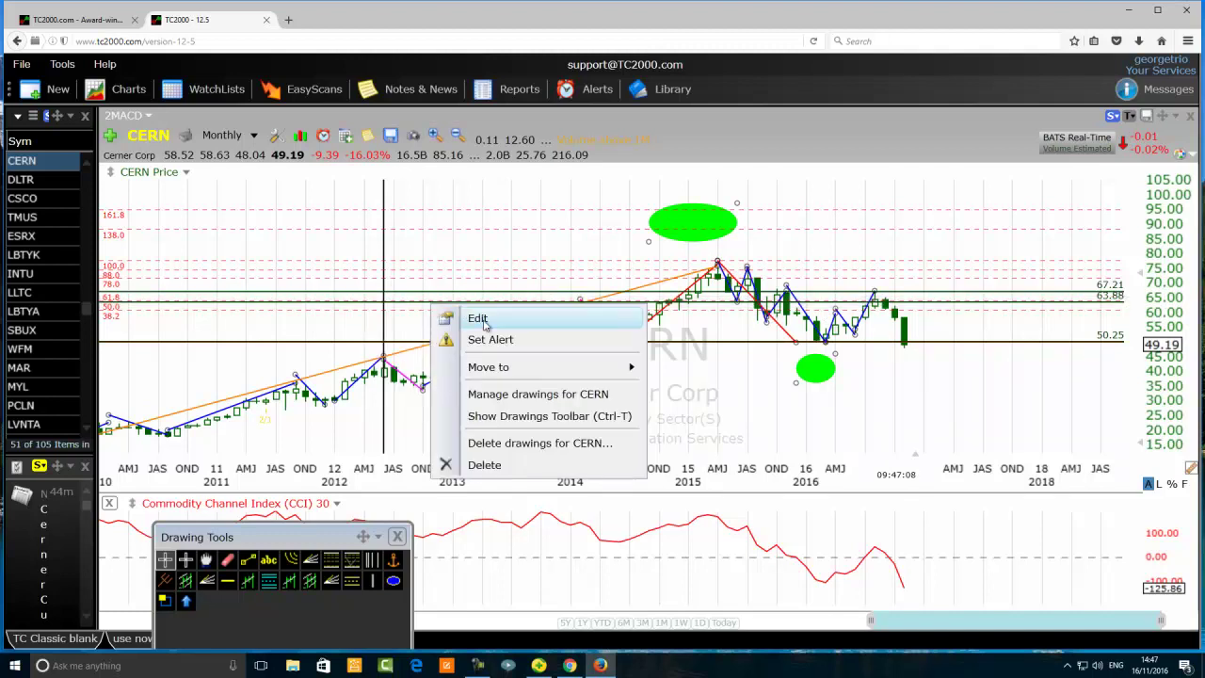
left_click(479, 318)
left_click(670, 369)
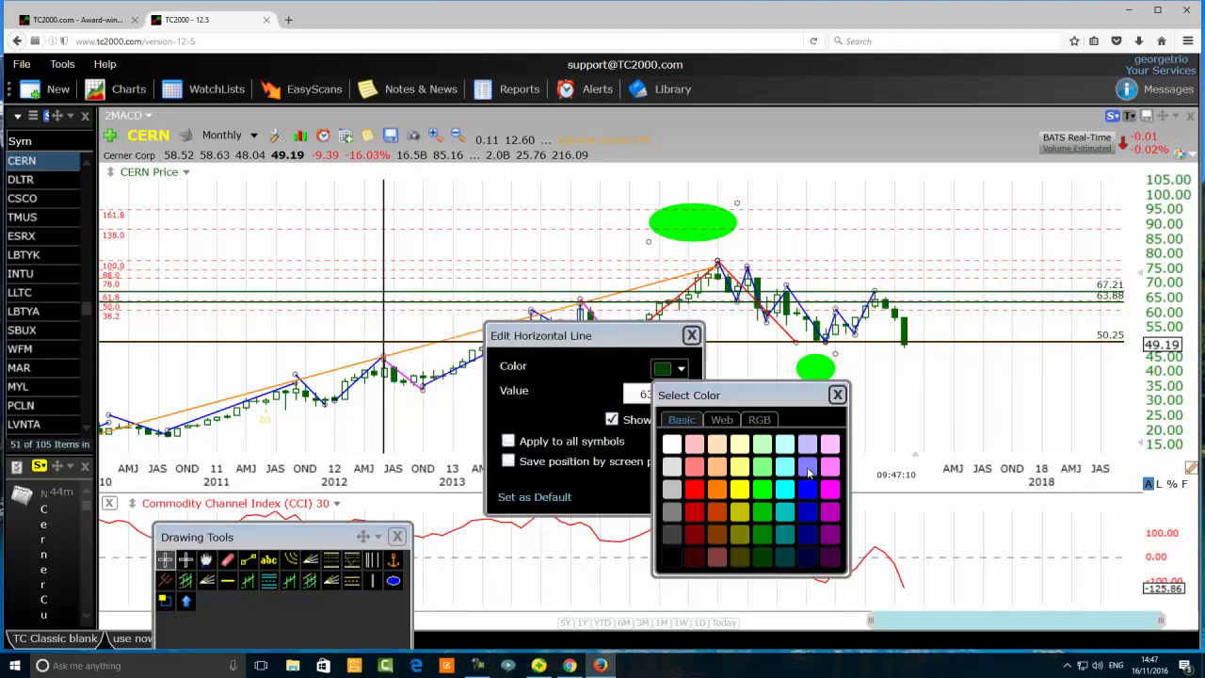
left_click(764, 490)
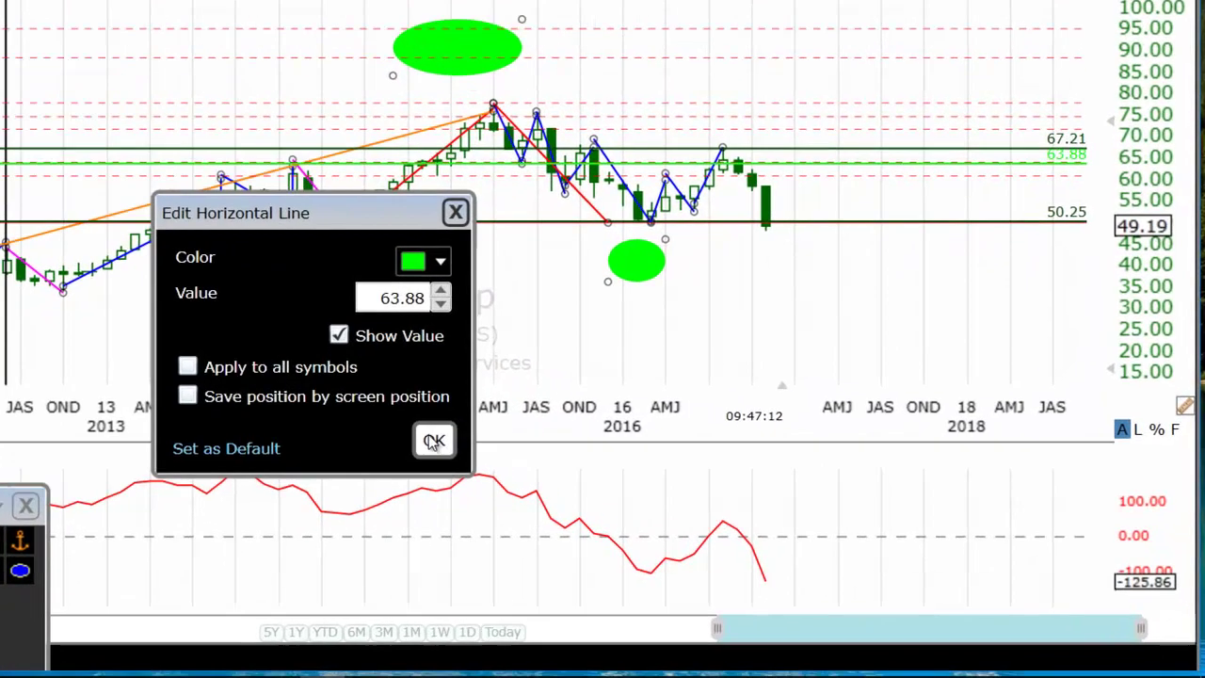
left_click(676, 494)
Recolour the 67.21 horizontal line cyan after trying red.
right_click(612, 141)
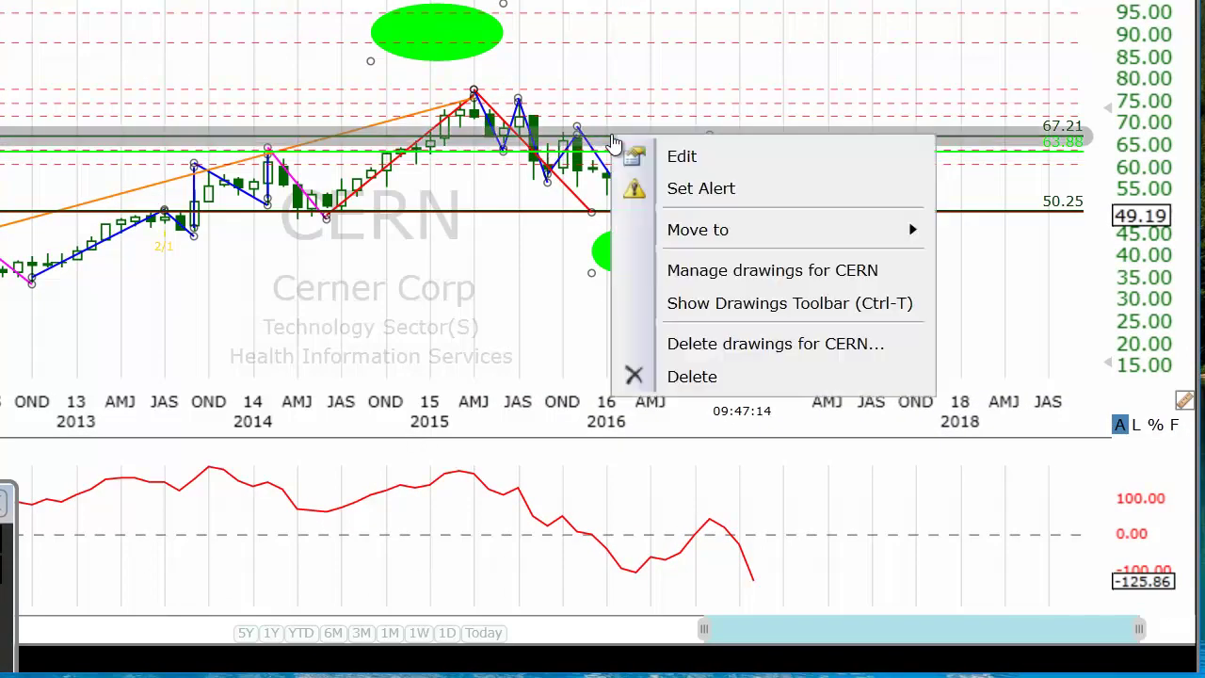
left_click(684, 156)
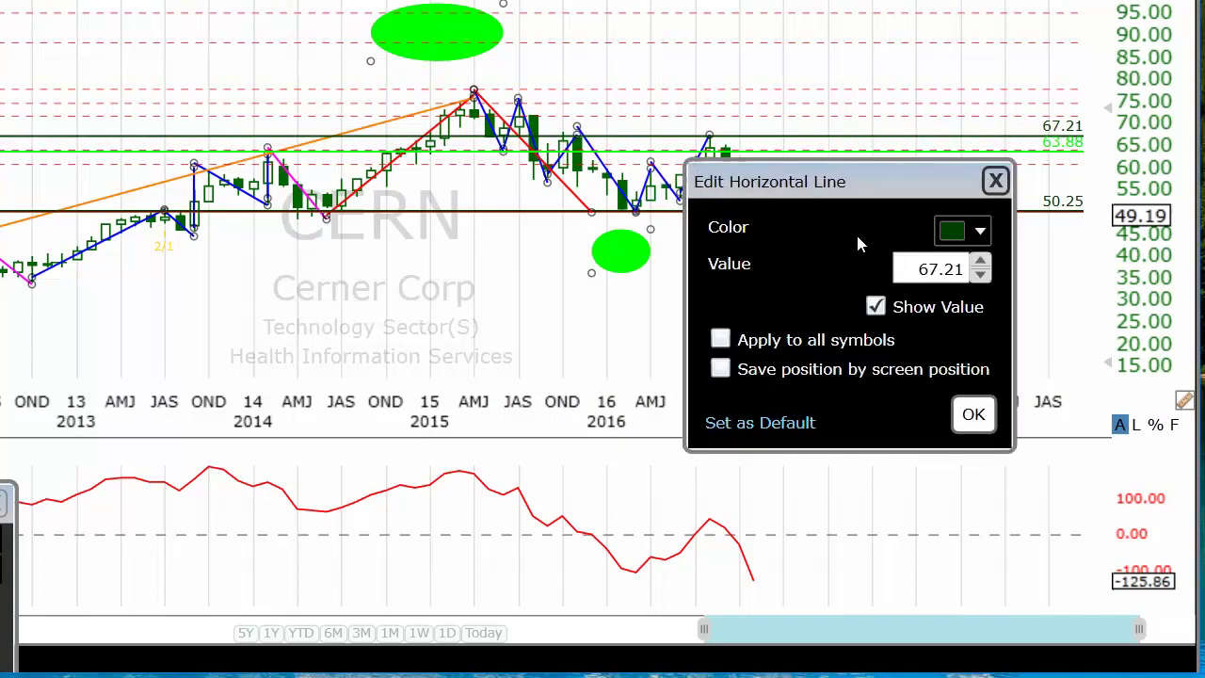
left_click(960, 233)
left_click(975, 411)
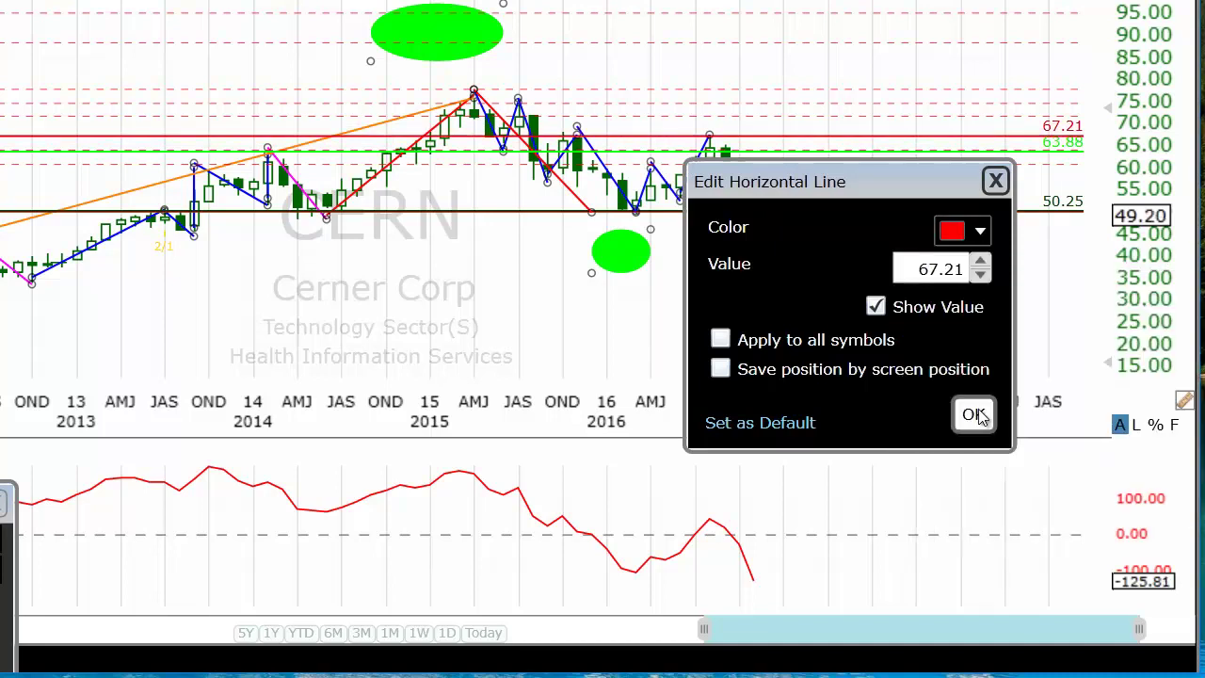
left_click(956, 233)
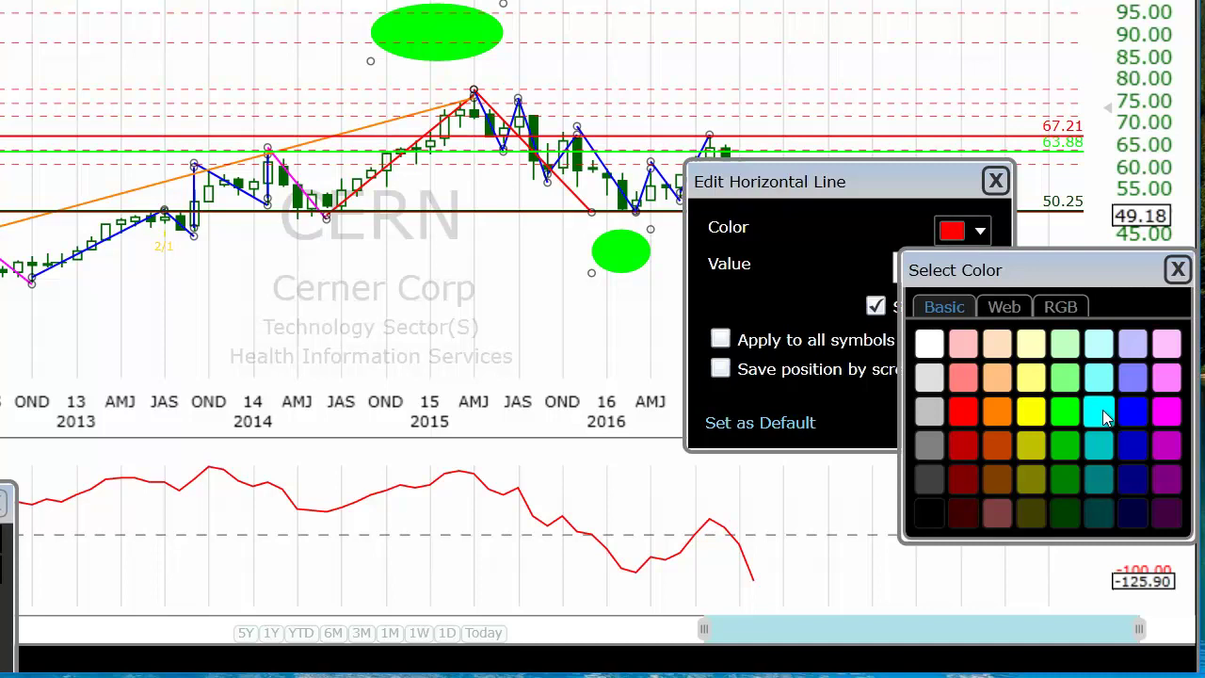
left_click(1103, 416)
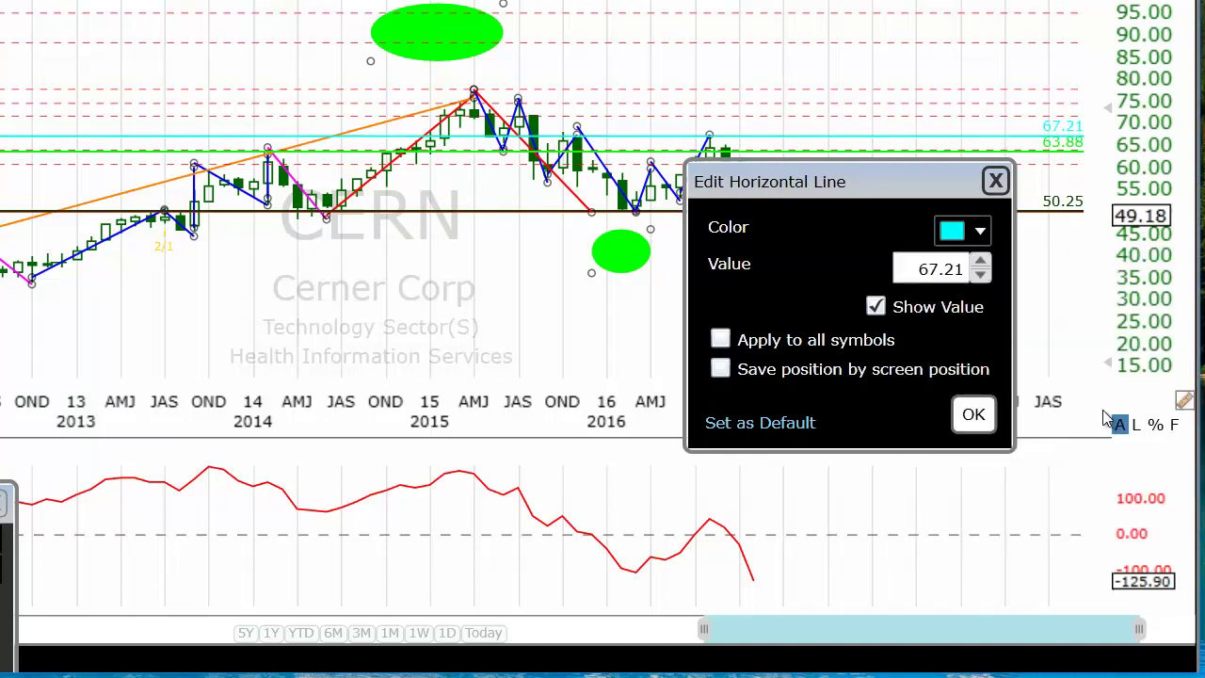
left_click(973, 415)
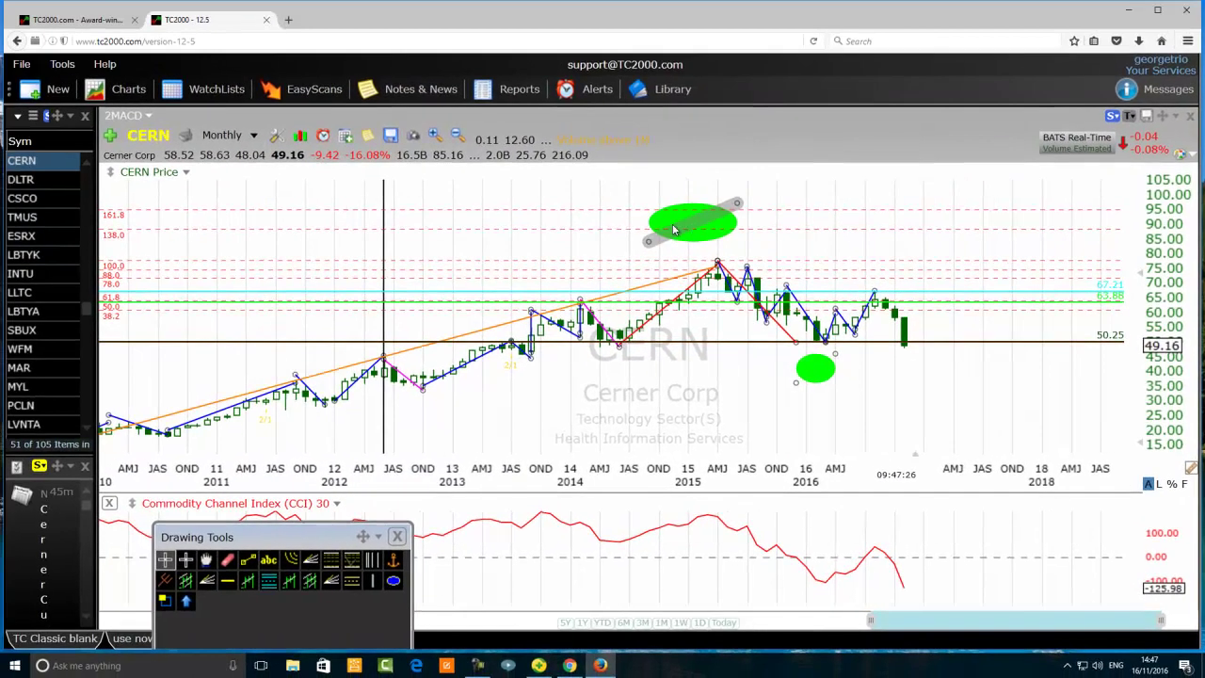
Draw a green ellipse at the late-summer 2016 high and centre it over the peak near the 67.21 line.
scroll(374, 165, "up", 4)
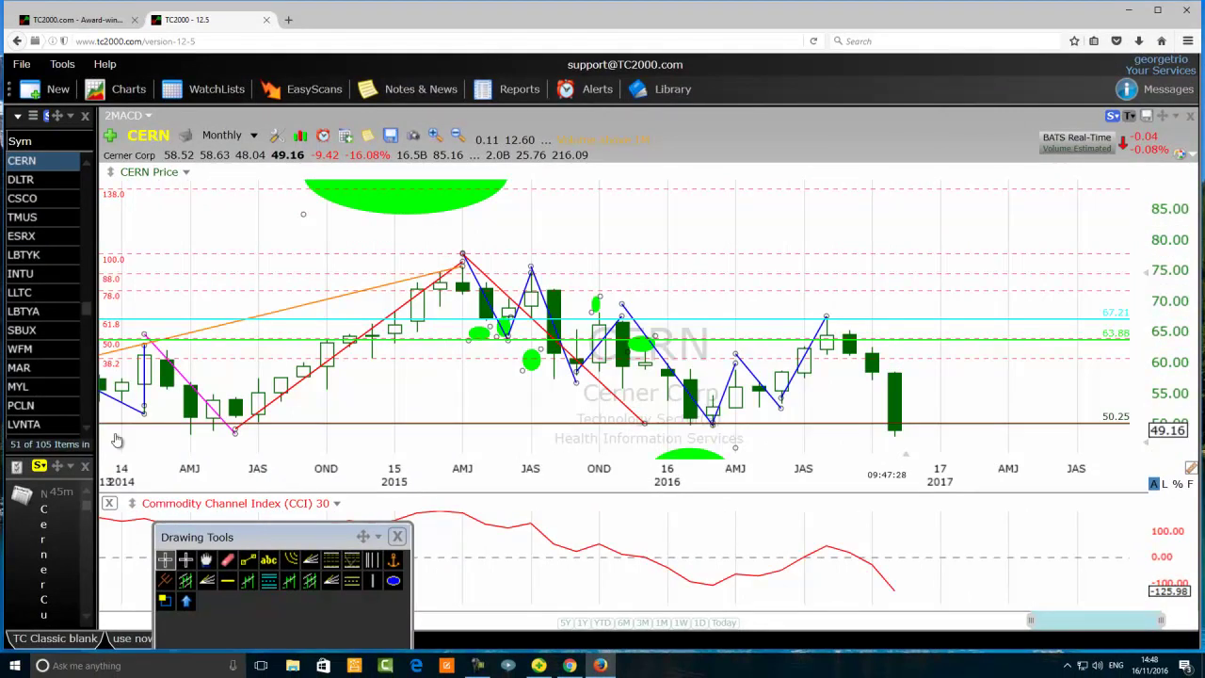
mouse_move(900, 343)
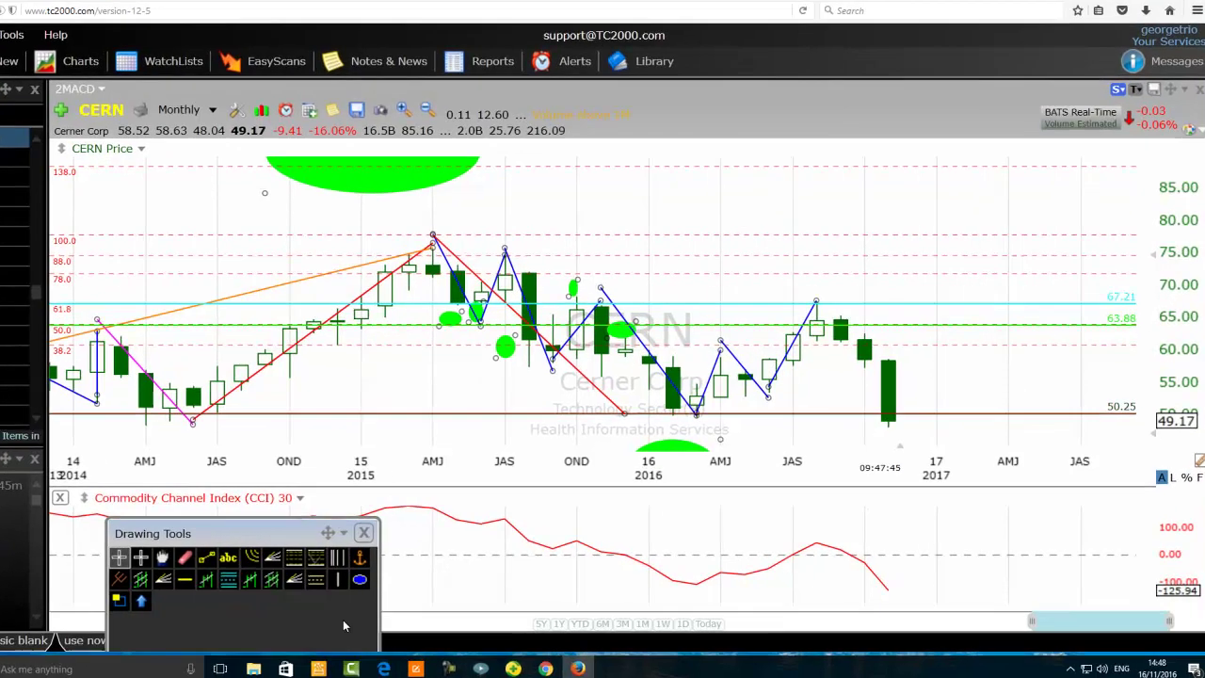
left_click(360, 579)
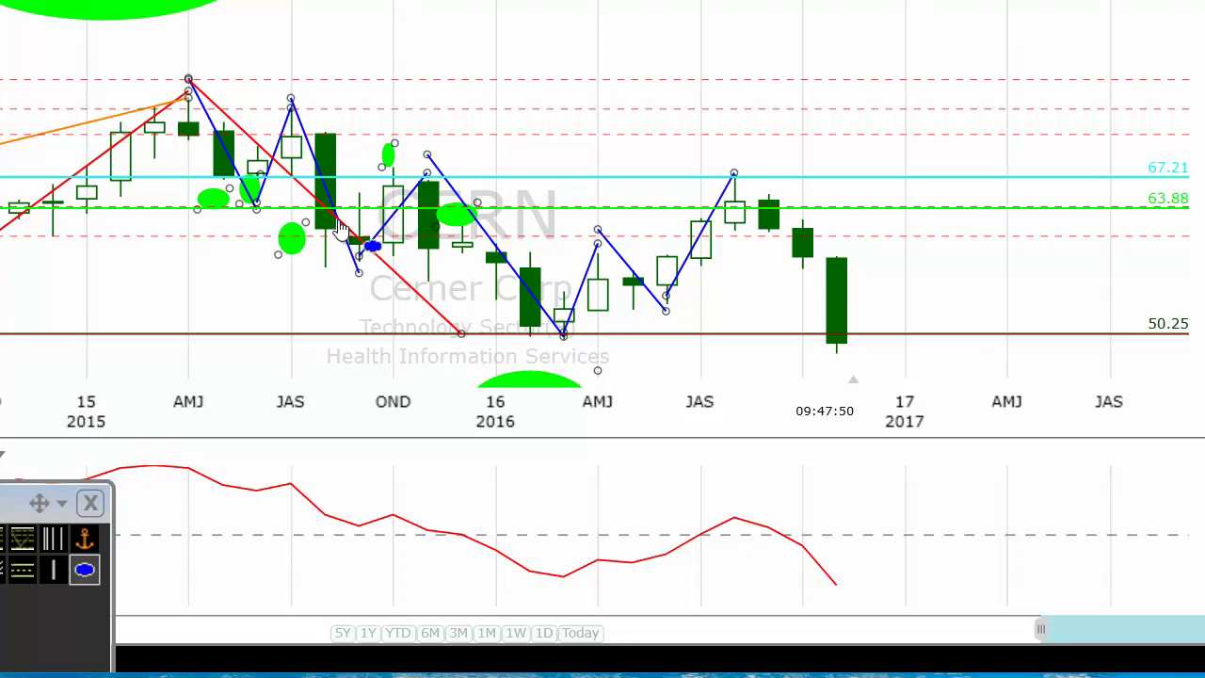
mouse_move(235, 209)
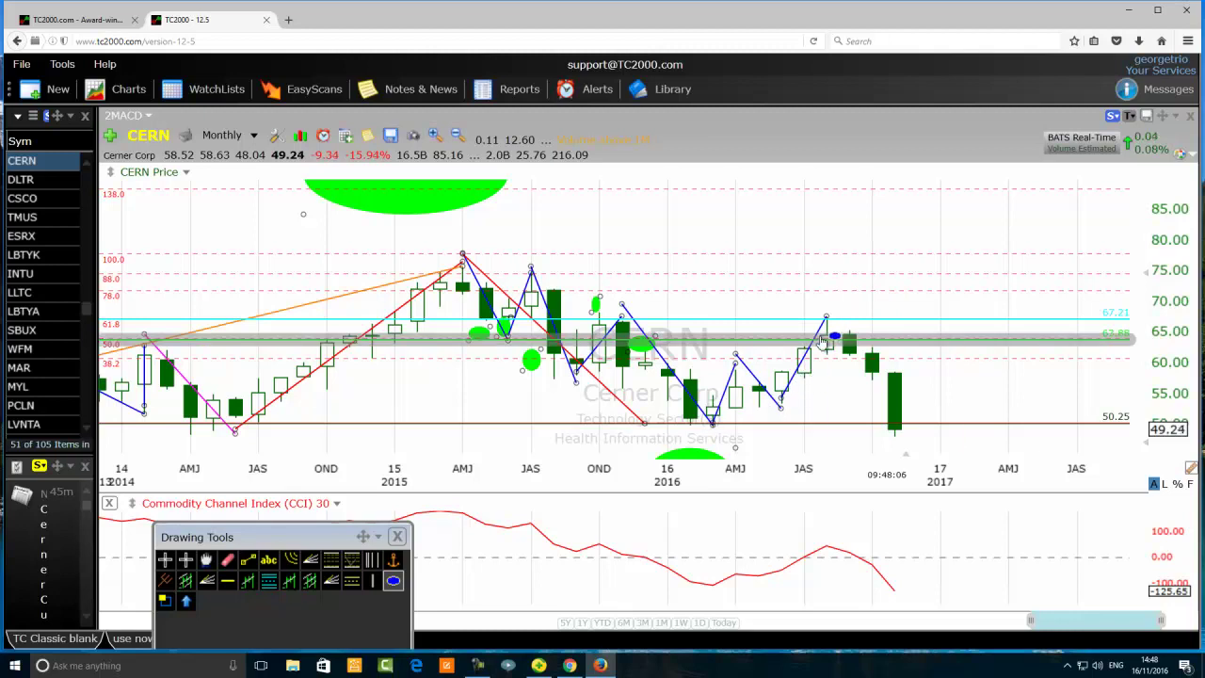
left_click_drag(826, 306, 758, 339)
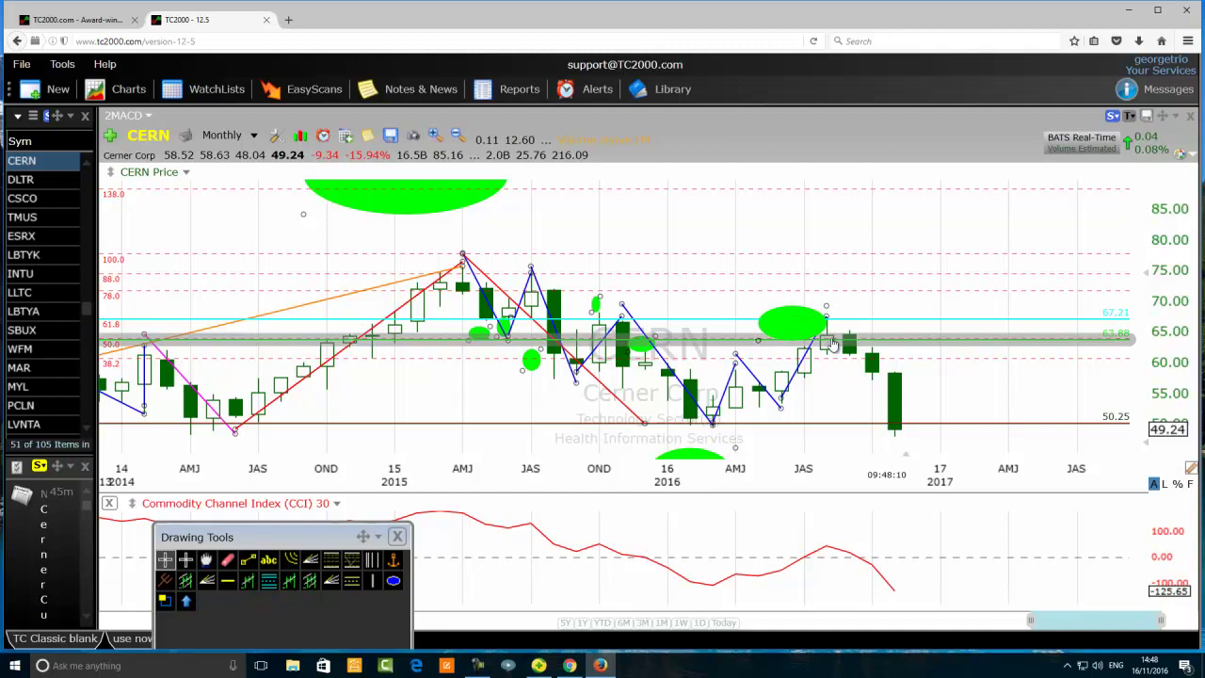
mouse_move(825, 344)
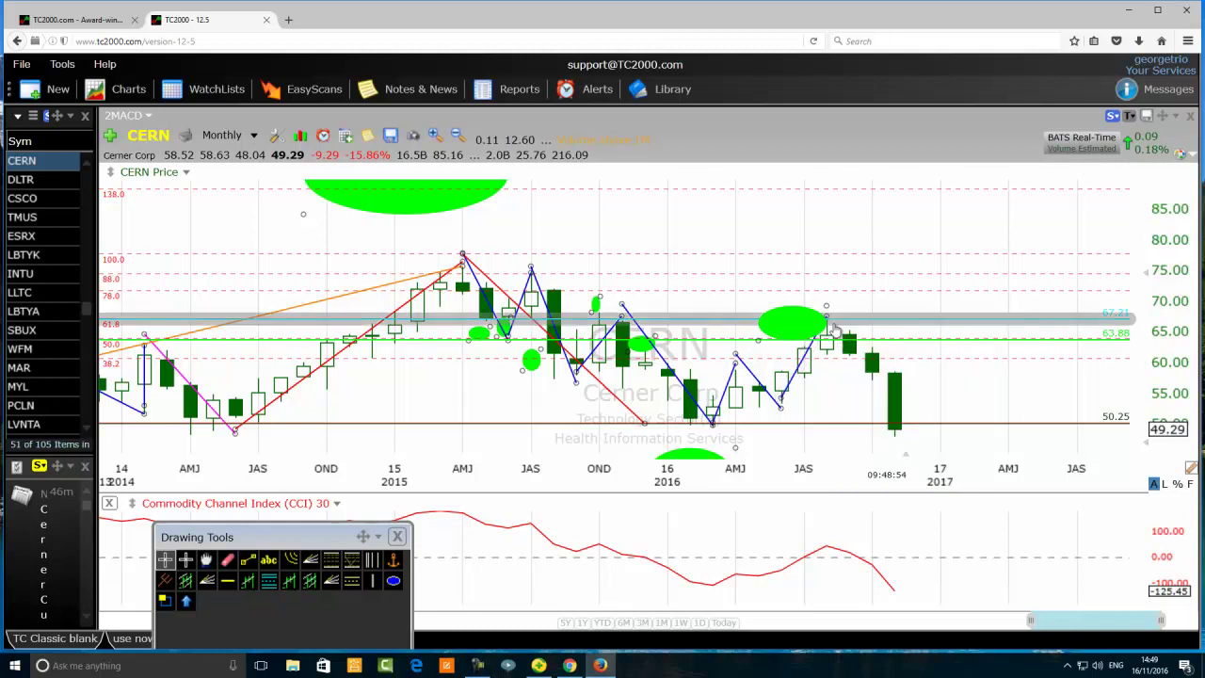
left_click_drag(796, 330, 818, 317)
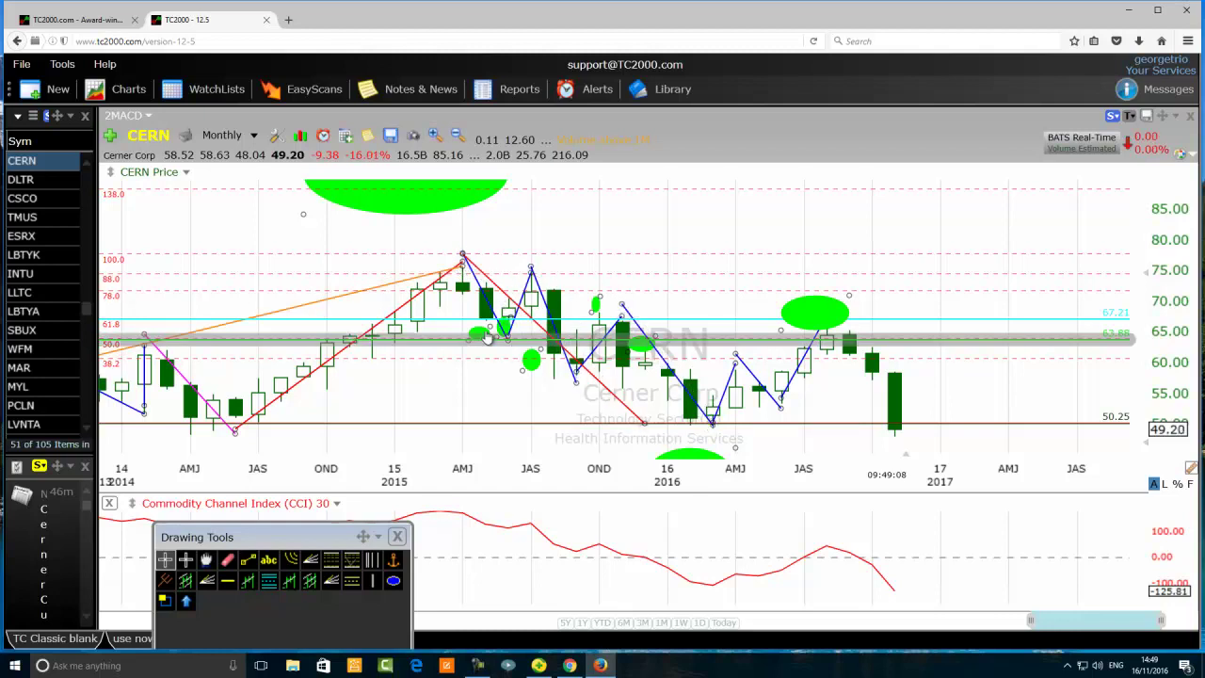
Show the price history back to 1997 and make the price pane taller by shrinking the CCI pane.
scroll(416, 365, "down", 2)
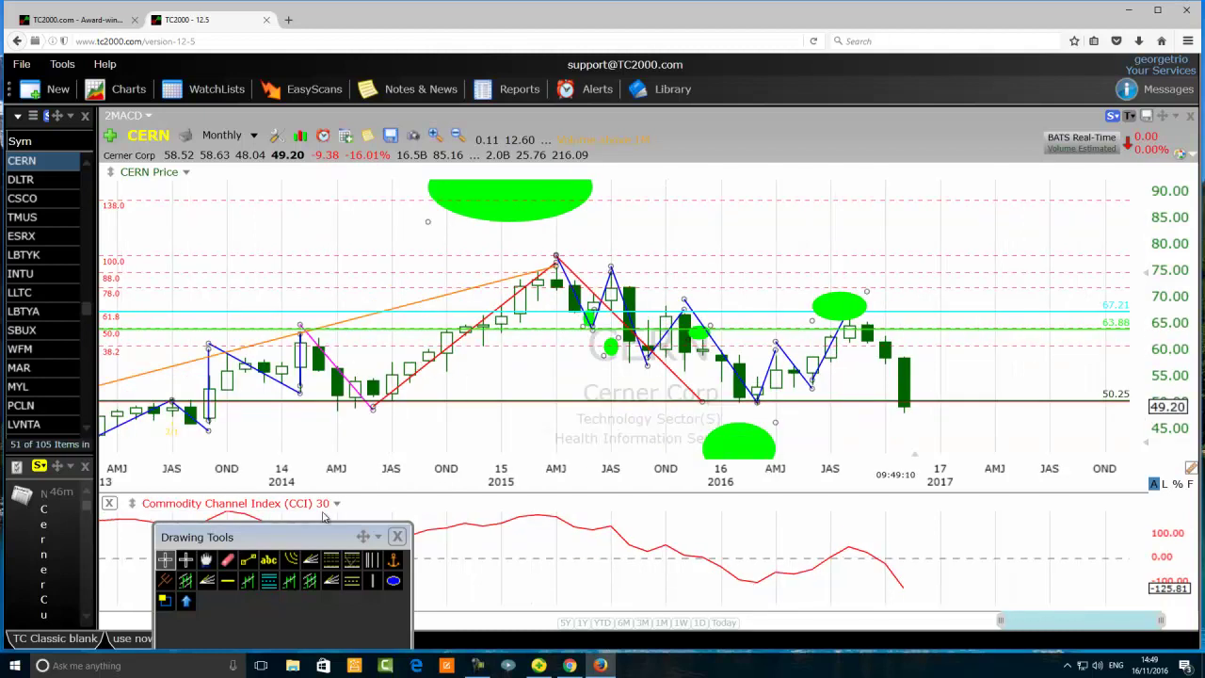
scroll(357, 480, "down", 3)
scroll(357, 480, "down", 3)
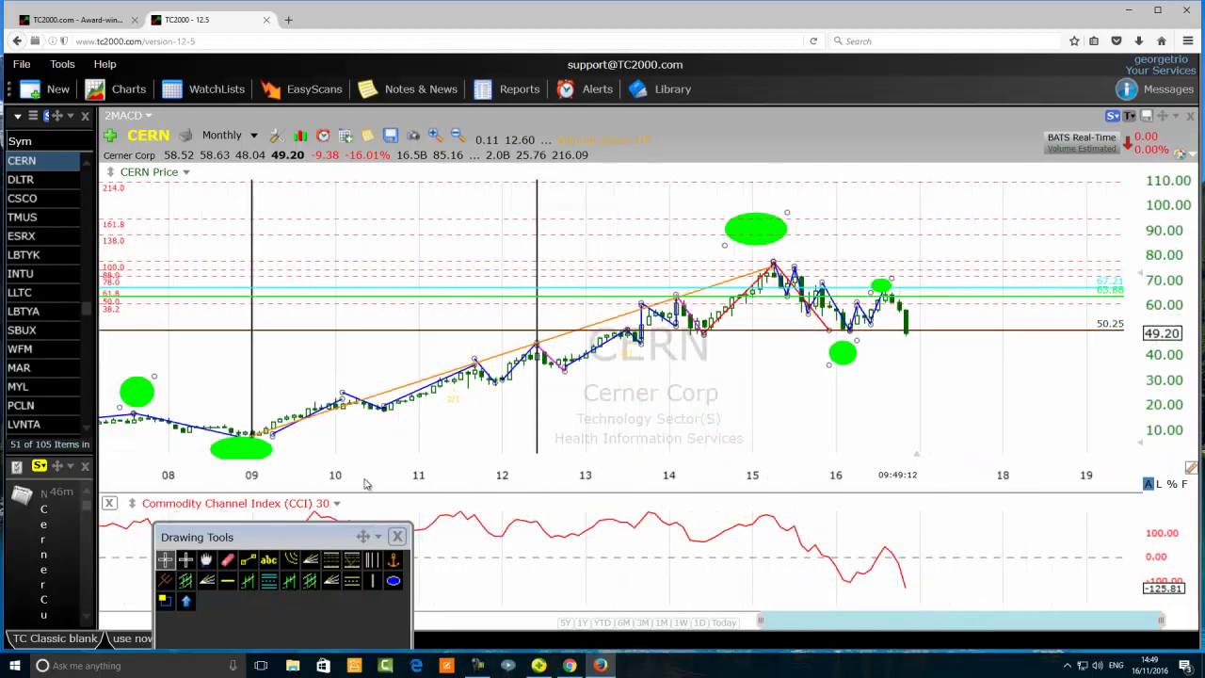
scroll(429, 492, "down", 1)
scroll(451, 493, "down", 2)
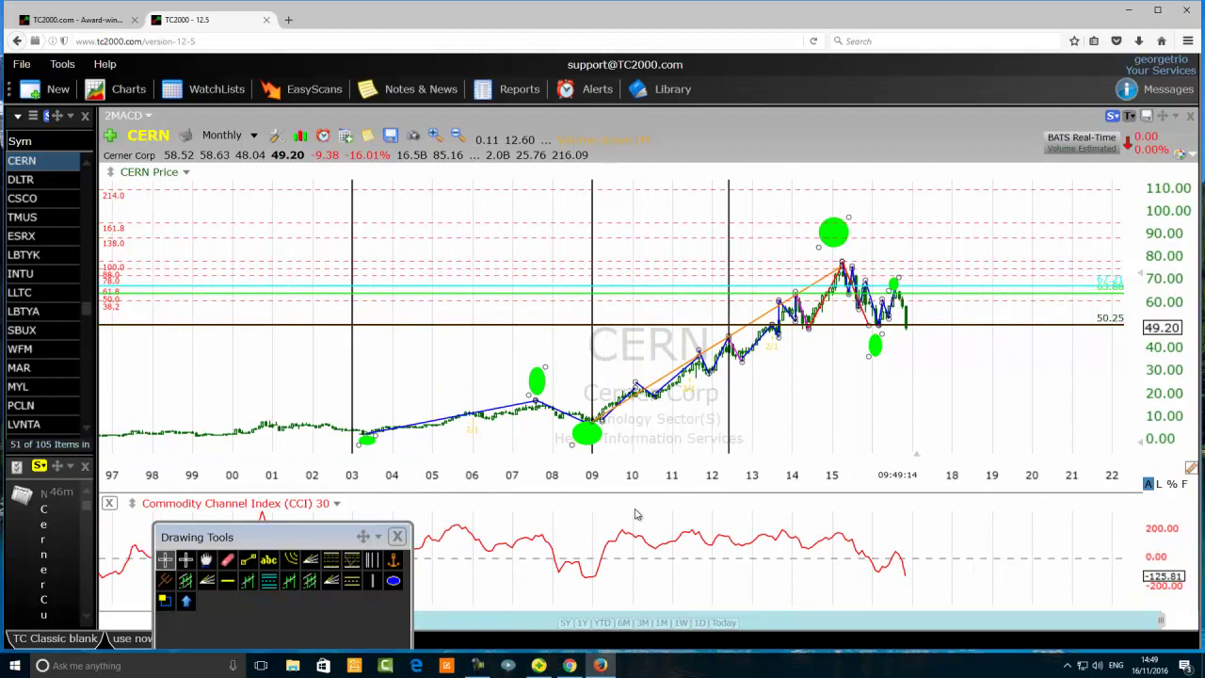
left_click_drag(753, 492, 765, 554)
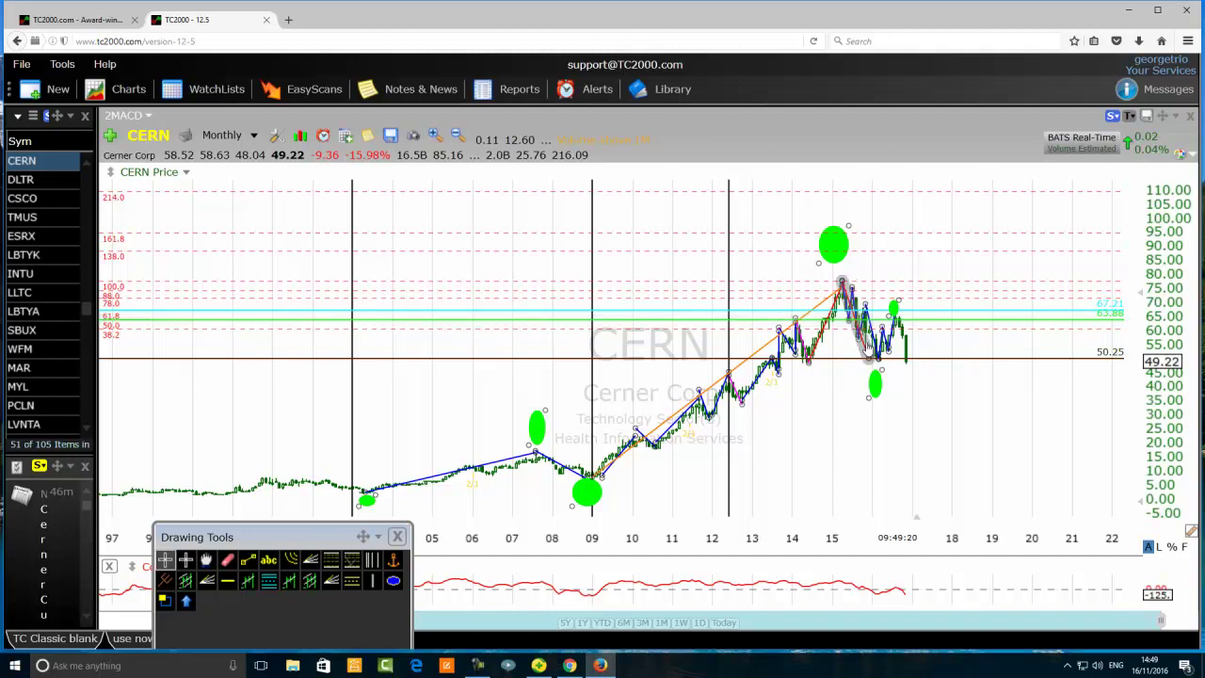
Draw a horizontal line at about 59.78, just below the 38.2 Fibonacci retracement level.
scroll(712, 339, "up", 3)
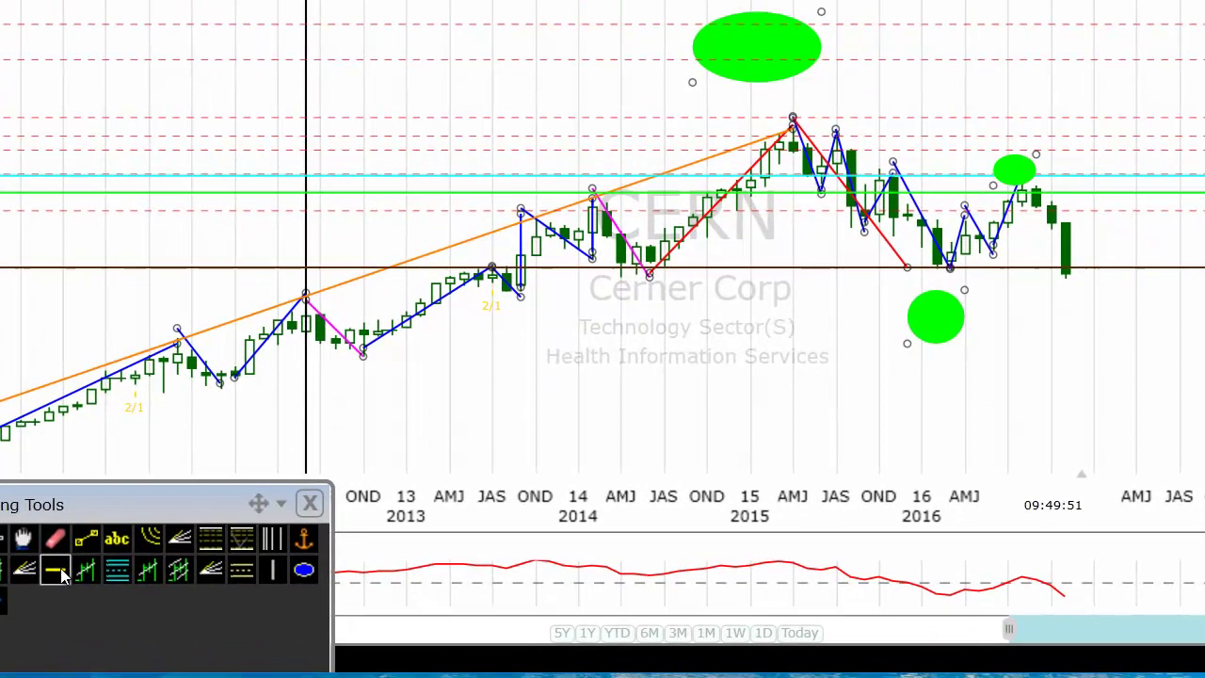
left_click(227, 580)
left_click(797, 216)
key("Escape")
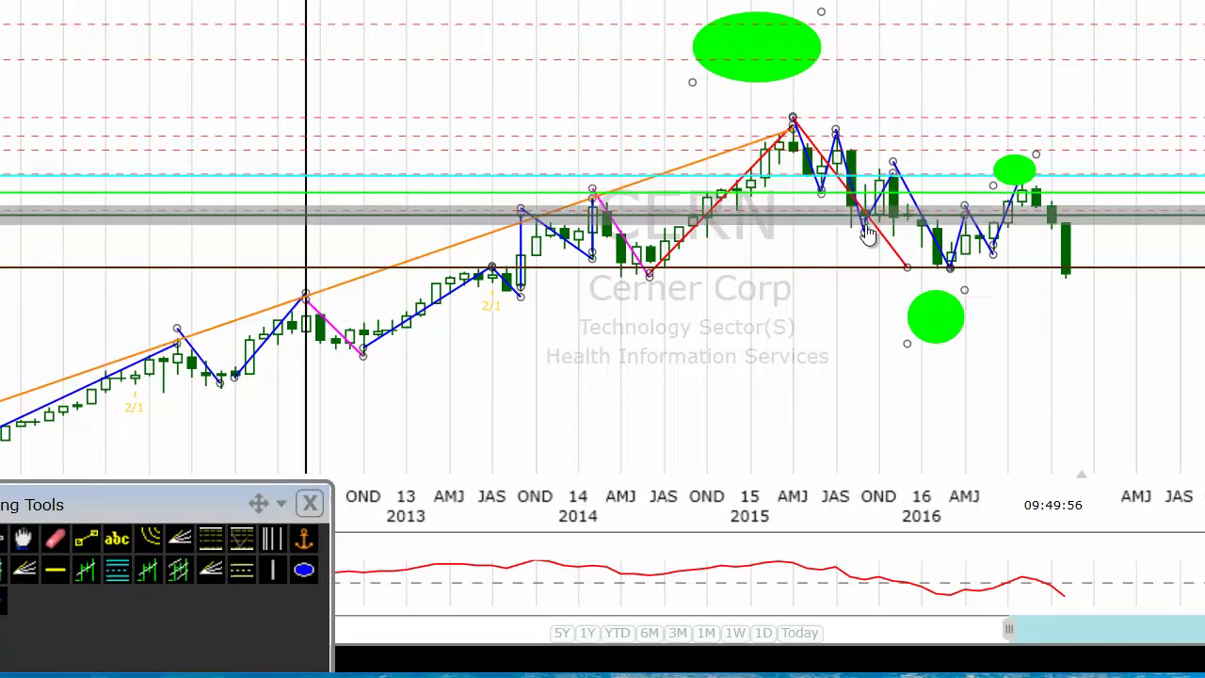
Compare the 2015–2016 swings with the horizontal lines at 50.25, 59.78, 63.88 and 67.21.
mouse_move(863, 228)
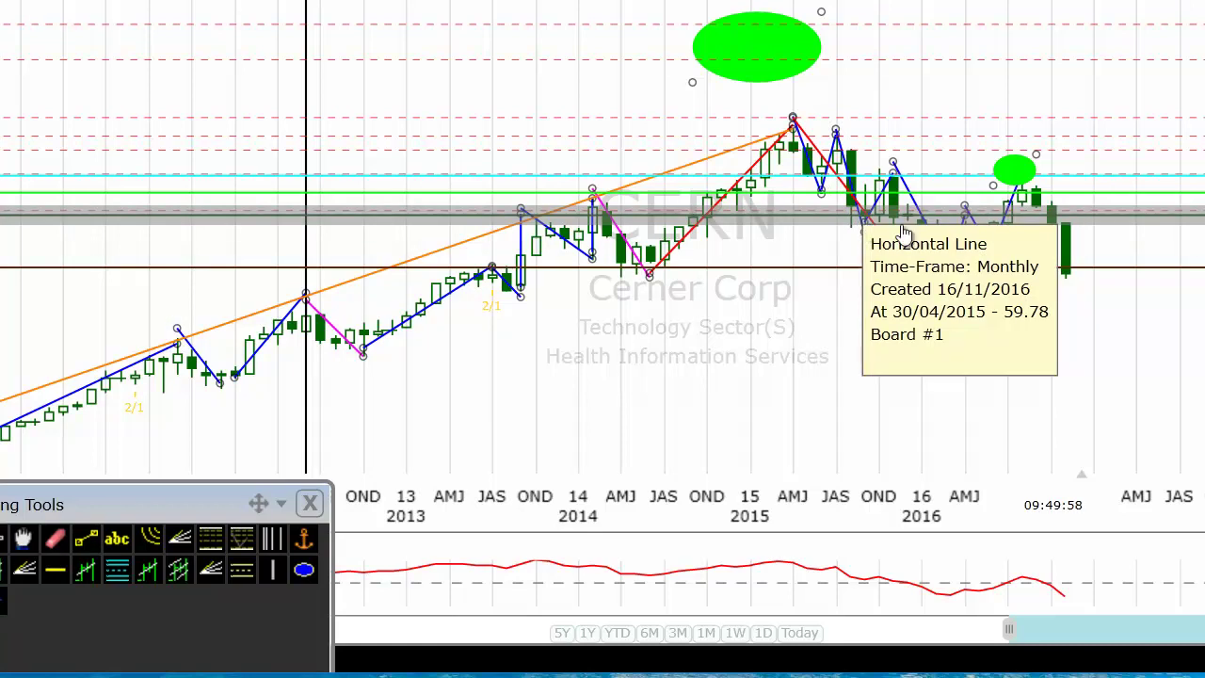
mouse_move(1156, 220)
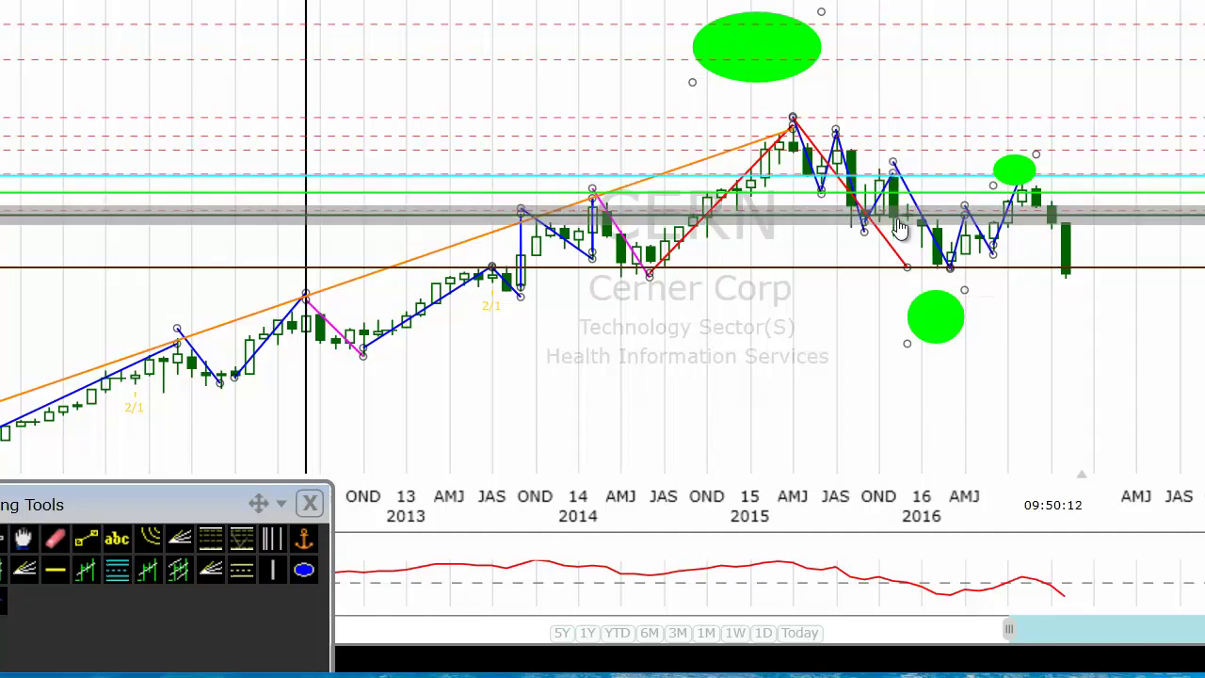
mouse_move(899, 226)
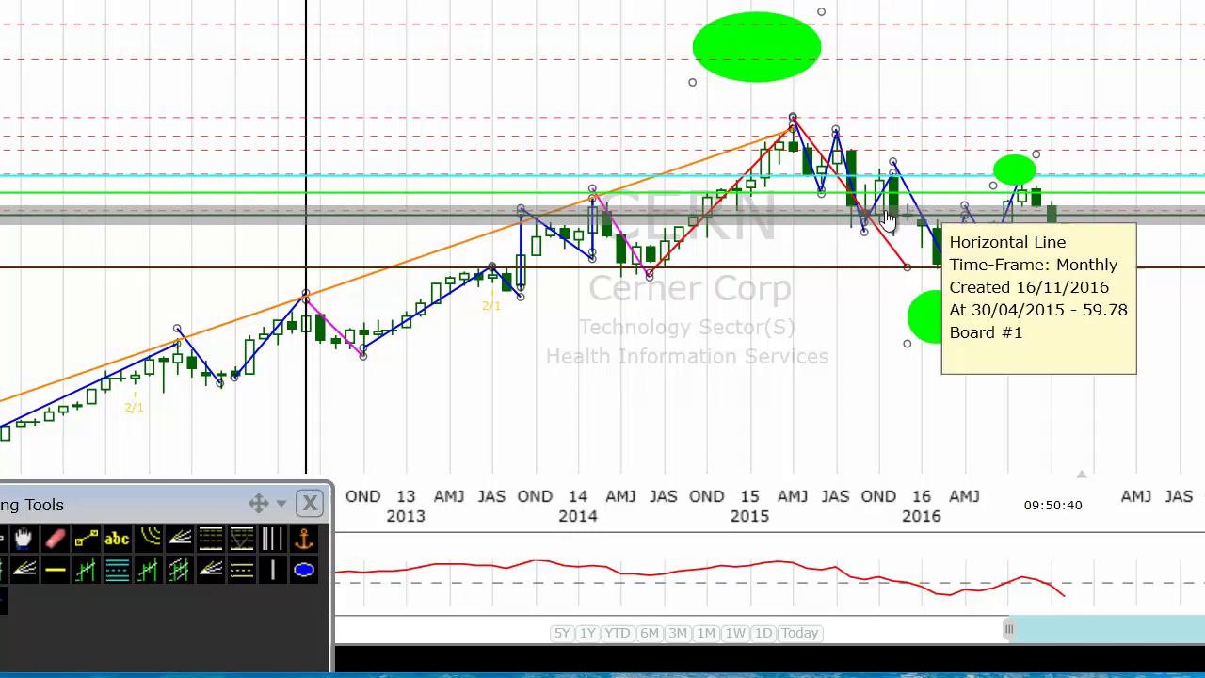
left_click_drag(894, 219, 906, 182)
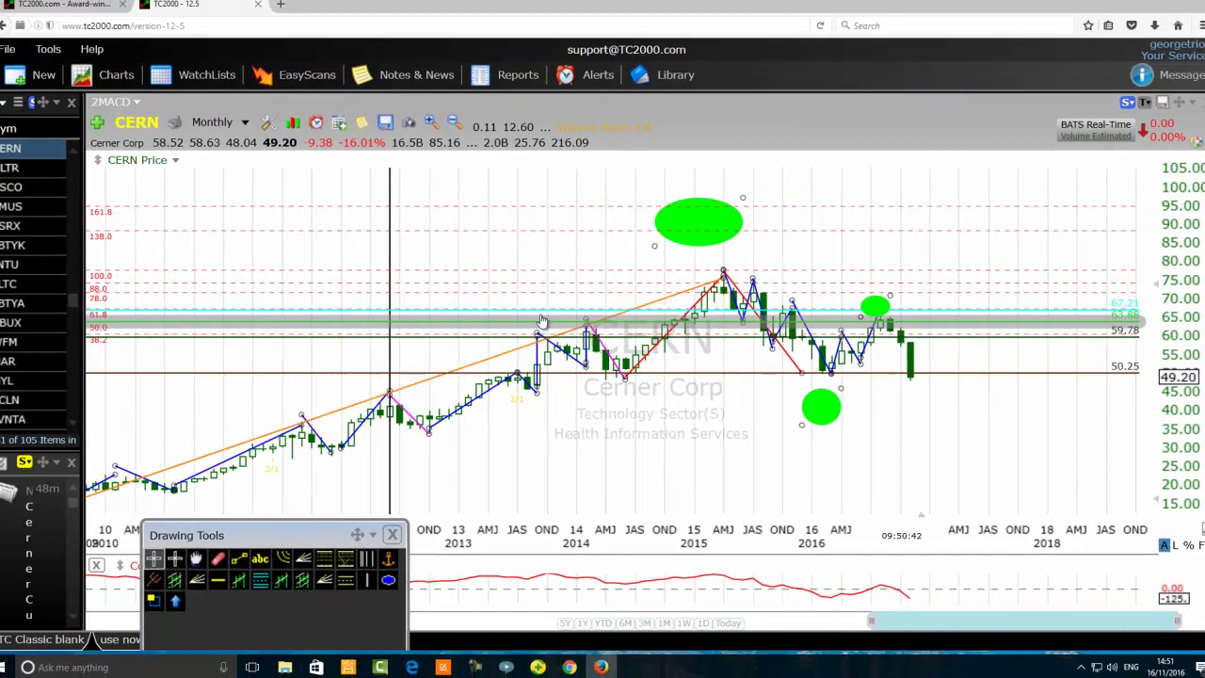
scroll(449, 207, "up", 2)
scroll(490, 338, "up", 2)
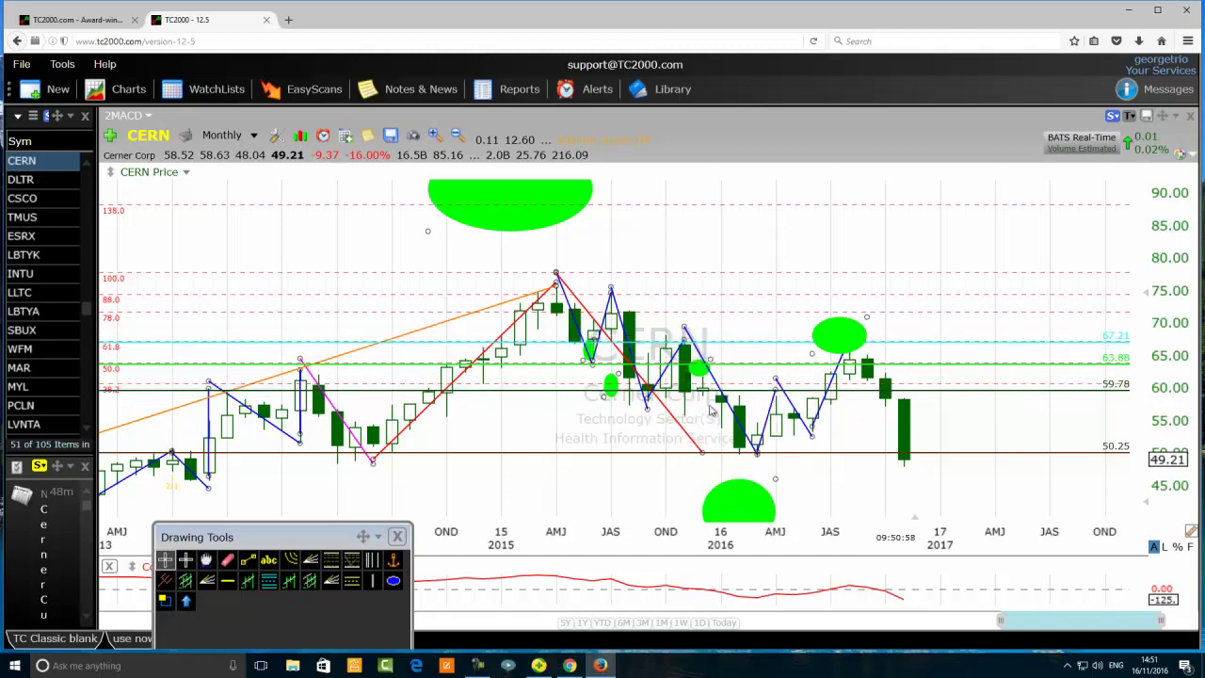
scroll(549, 374, "down", 2)
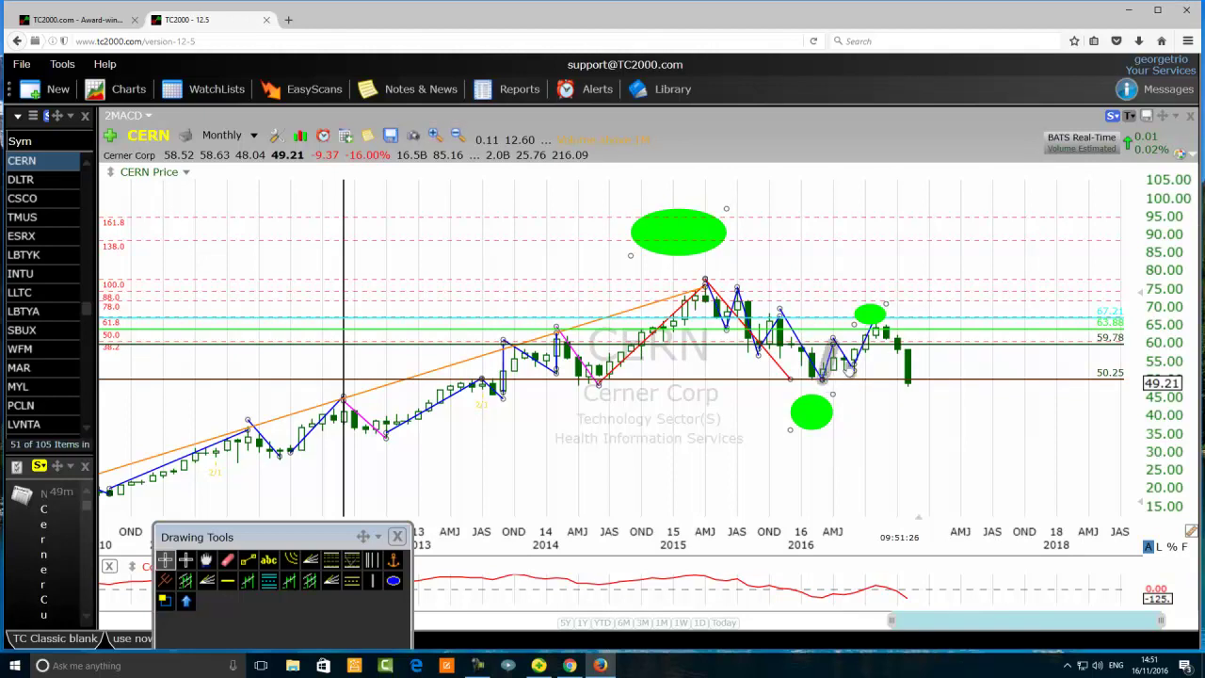
left_click_drag(882, 323, 883, 331)
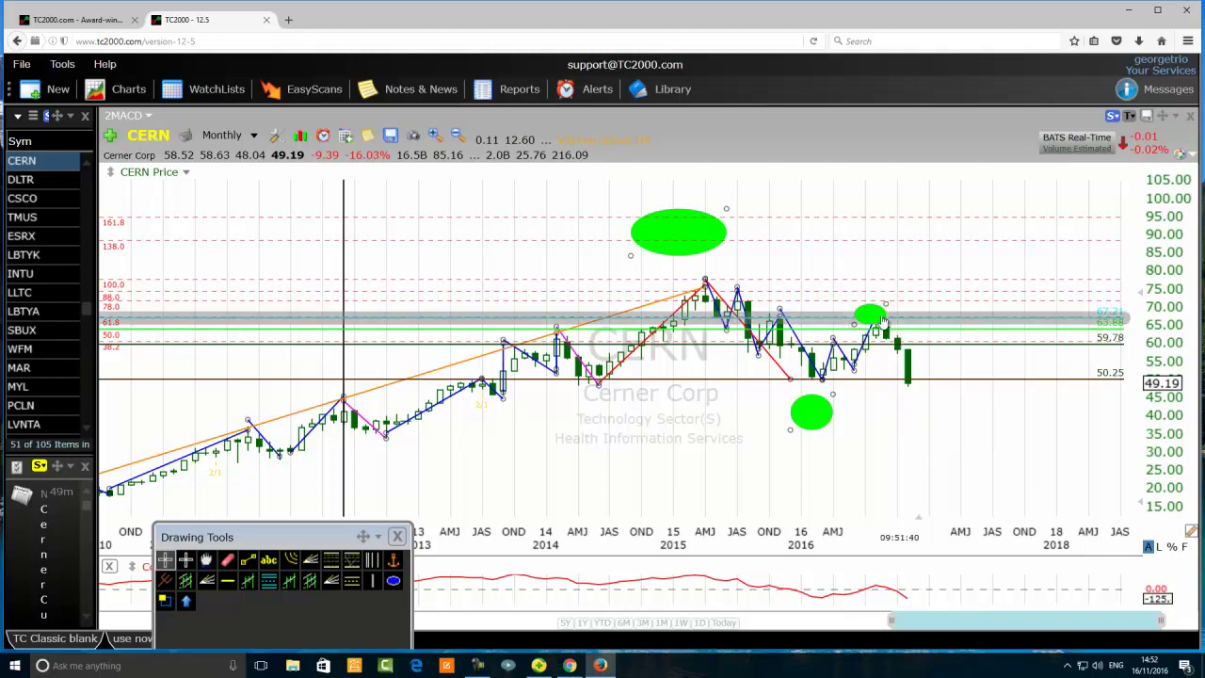
scroll(533, 476, "down", 2)
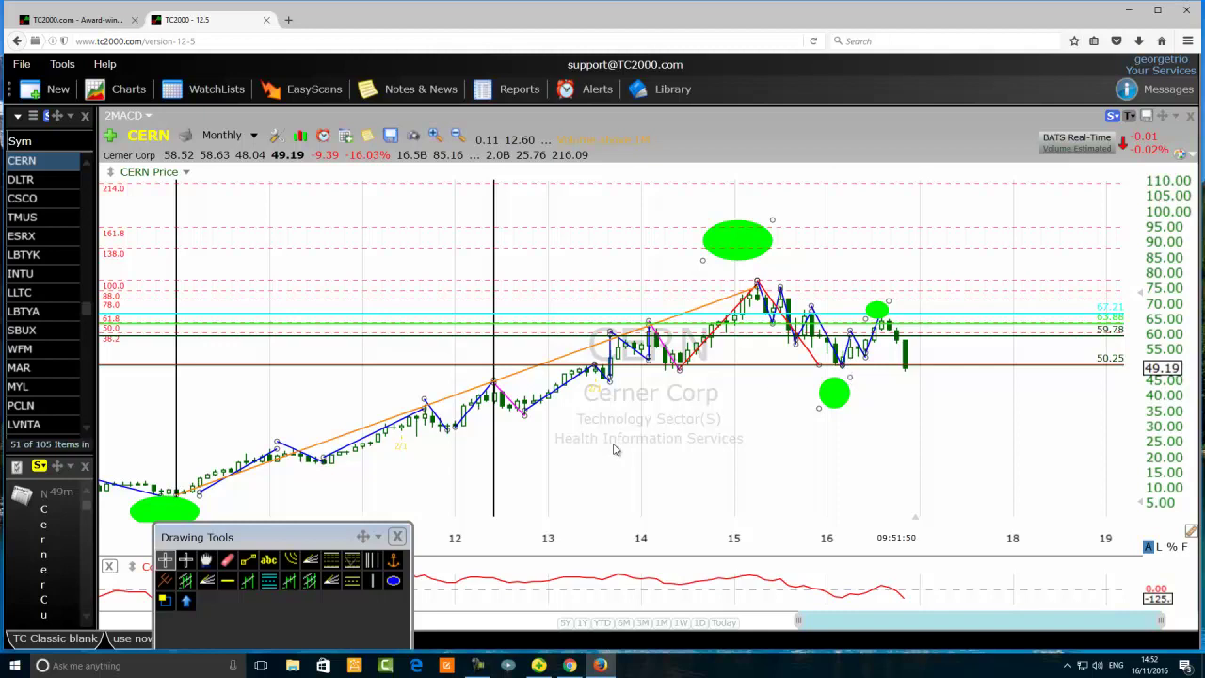
scroll(679, 471, "up", 1)
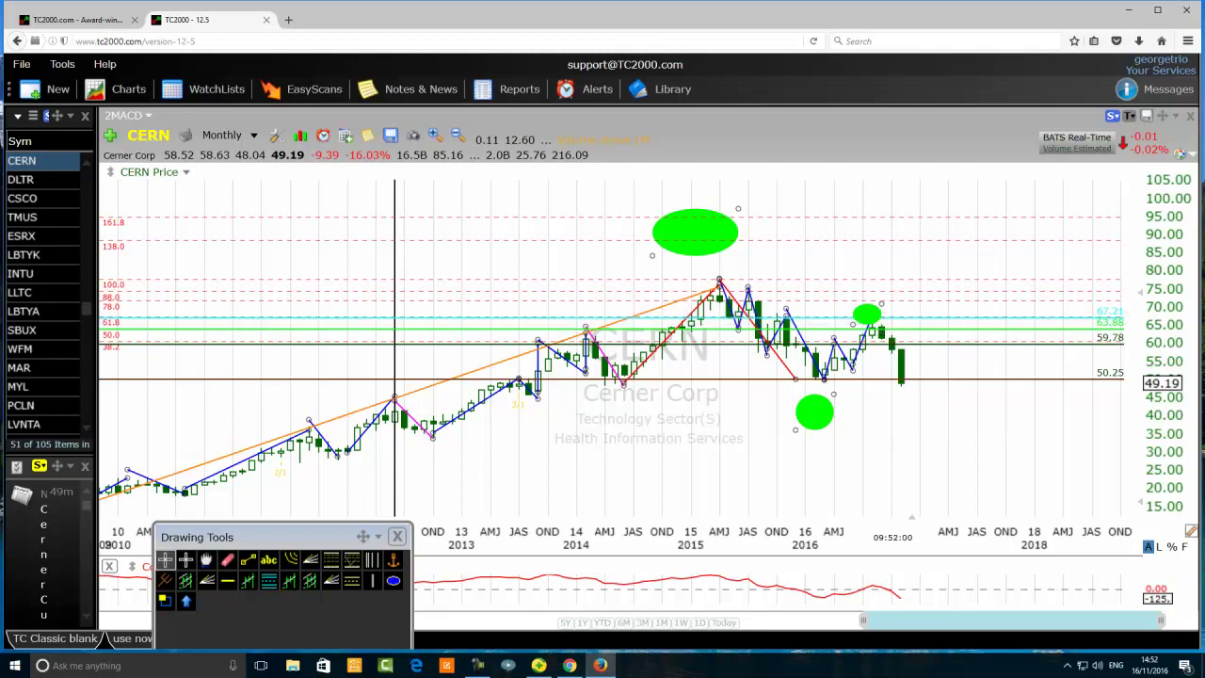
Draw three green ellipses in a row above the price bars from late 2012 to early 2014.
scroll(612, 474, "up", 2)
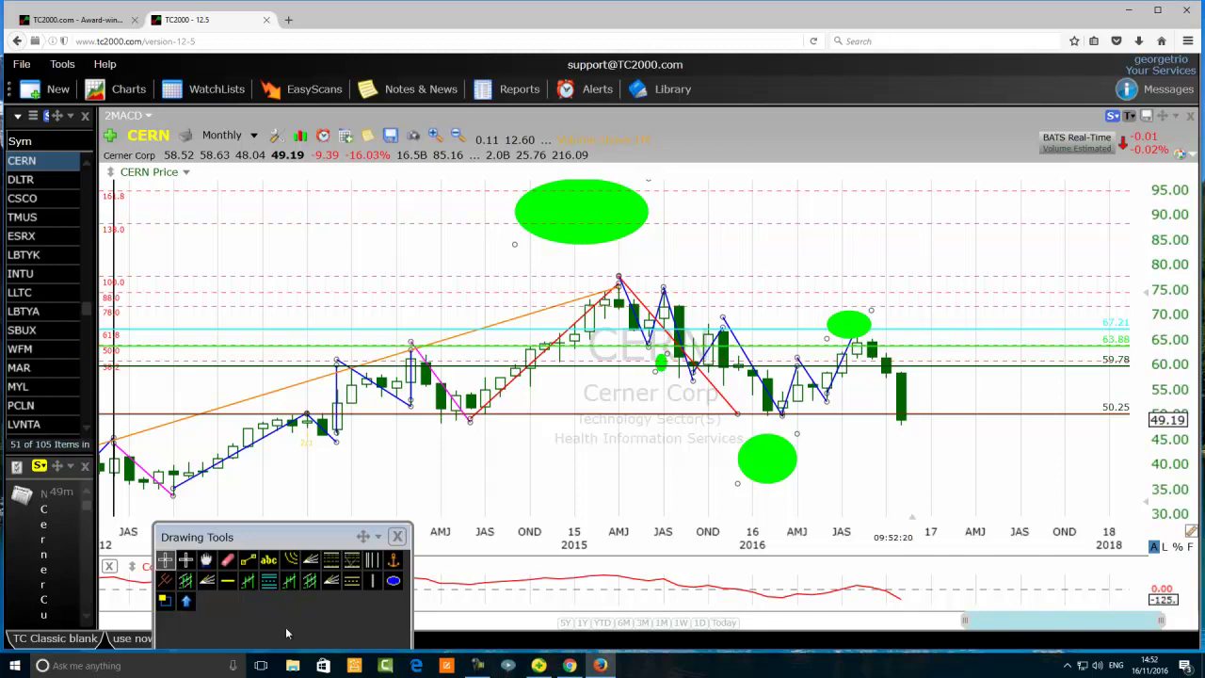
left_click(394, 579)
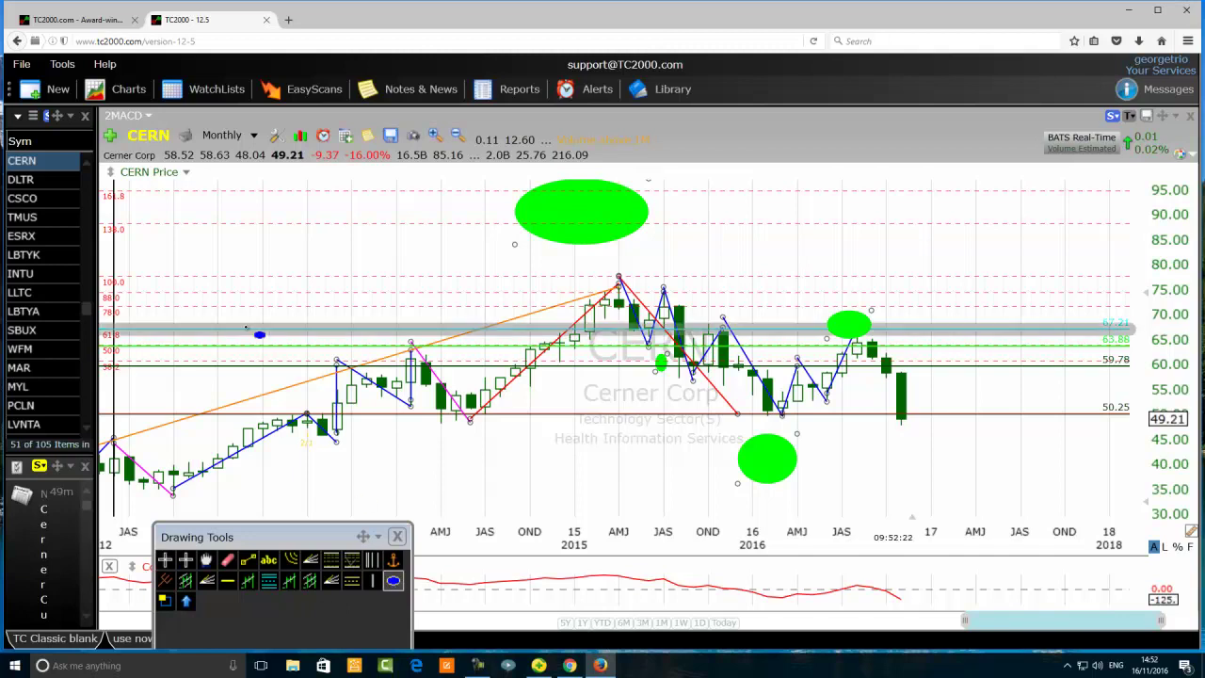
left_click_drag(262, 241, 203, 286)
left_click(393, 581)
left_click_drag(292, 295, 262, 295)
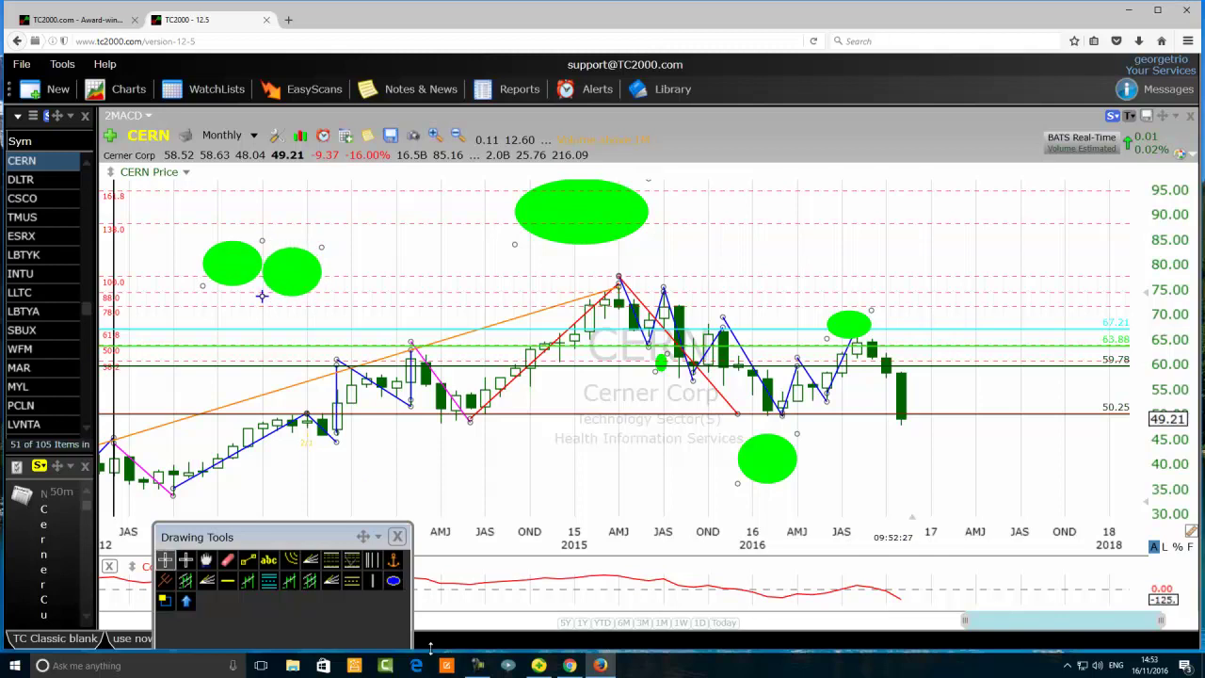
left_click(394, 580)
left_click_drag(413, 250, 343, 302)
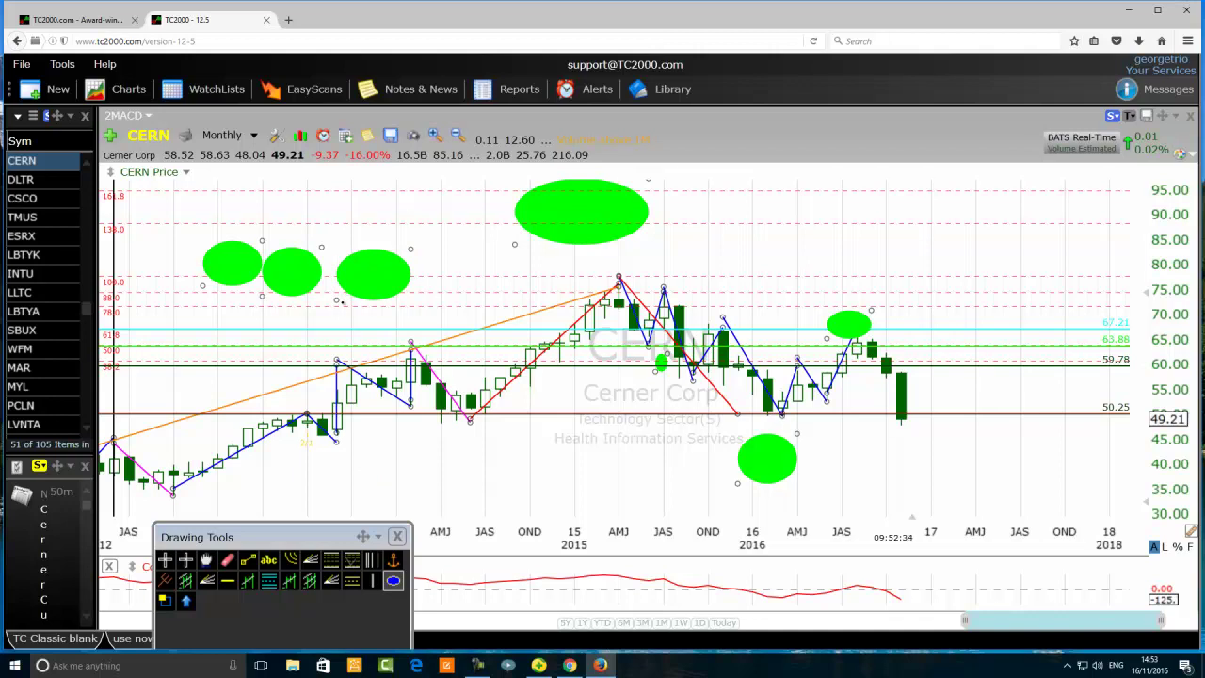
left_click_drag(342, 301, 344, 309)
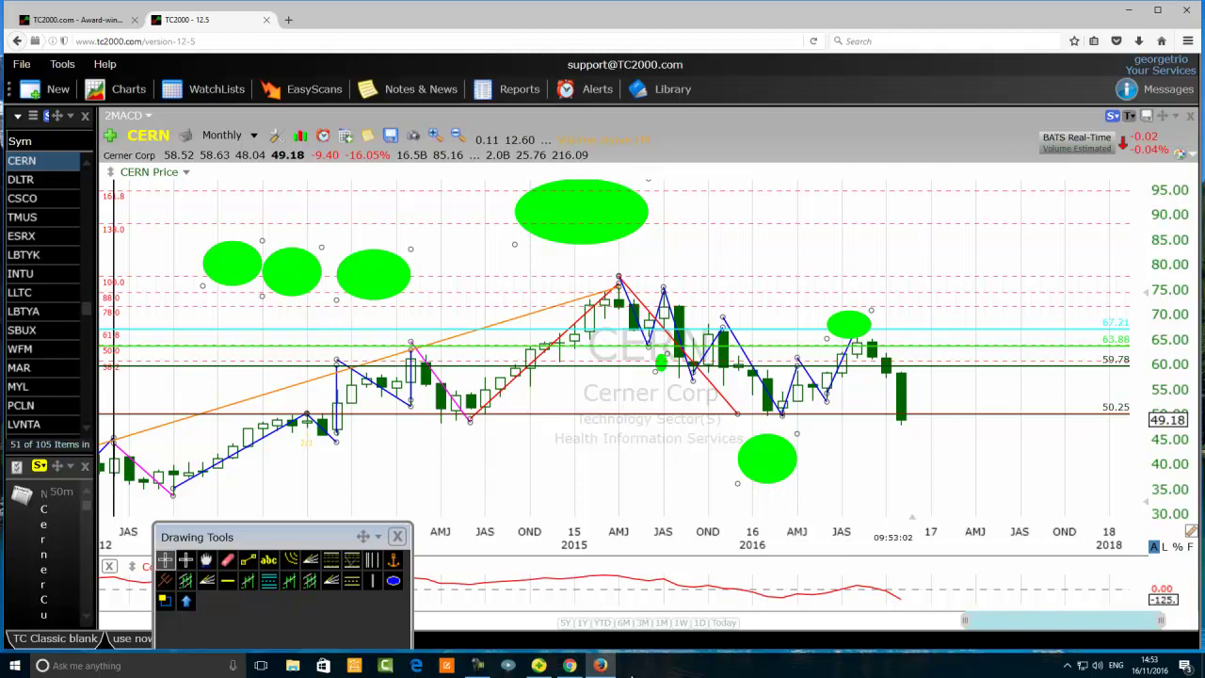
left_click(651, 314)
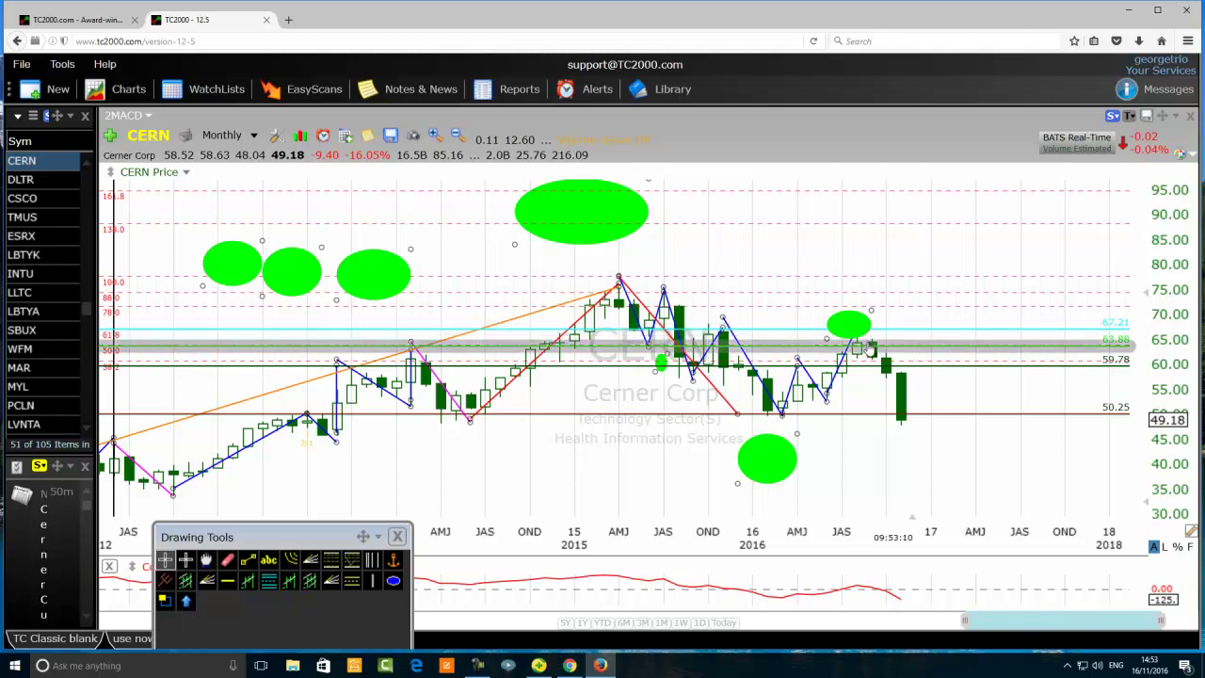
mouse_move(872, 348)
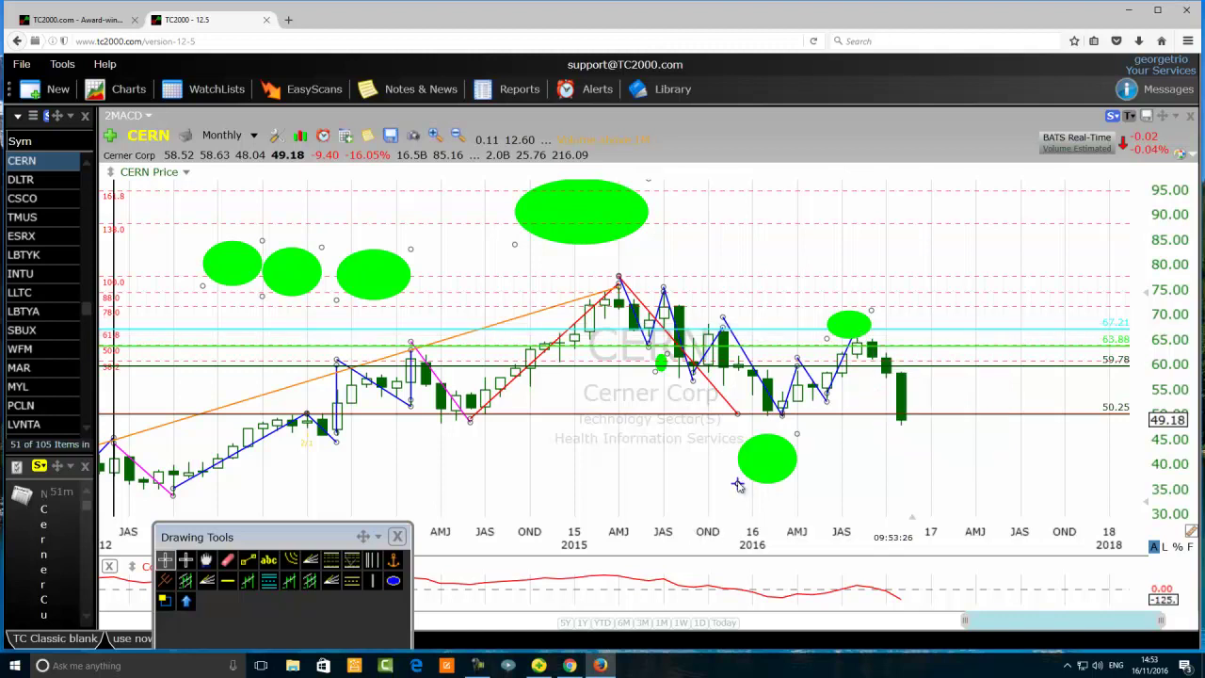
Erase the red Fibonacci retracement and the four green ellipses above the price bars from late 2012 to 2015.
scroll(737, 485, "down", 2)
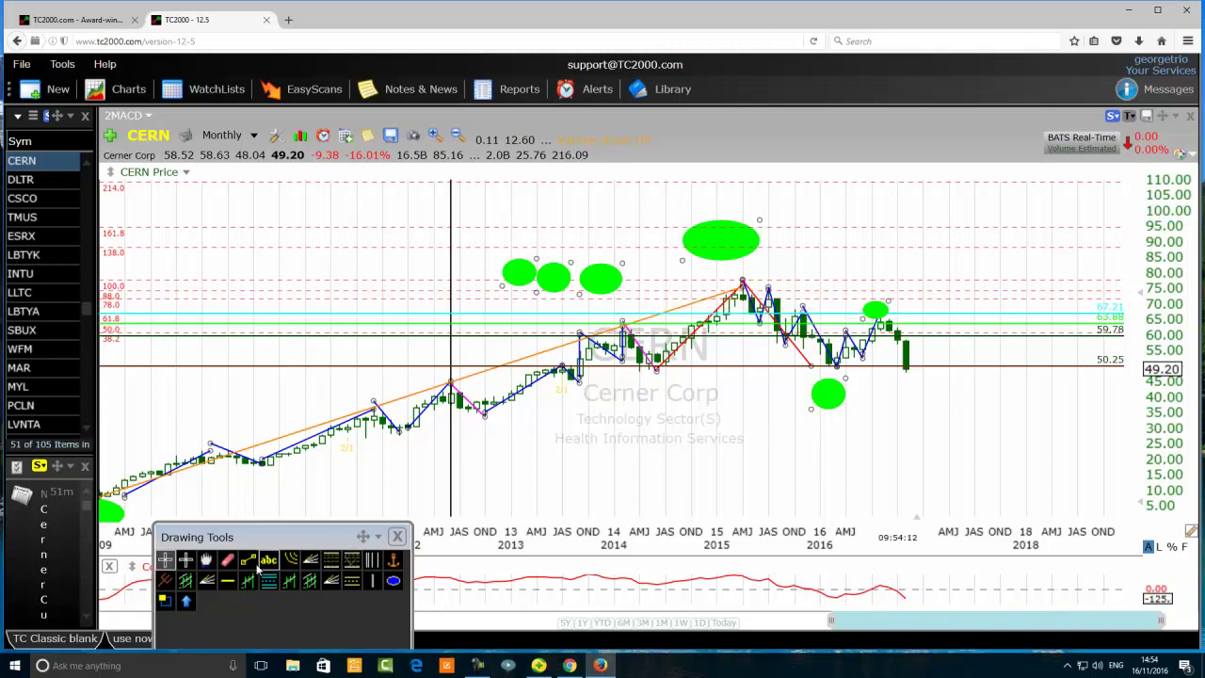
left_click(228, 561)
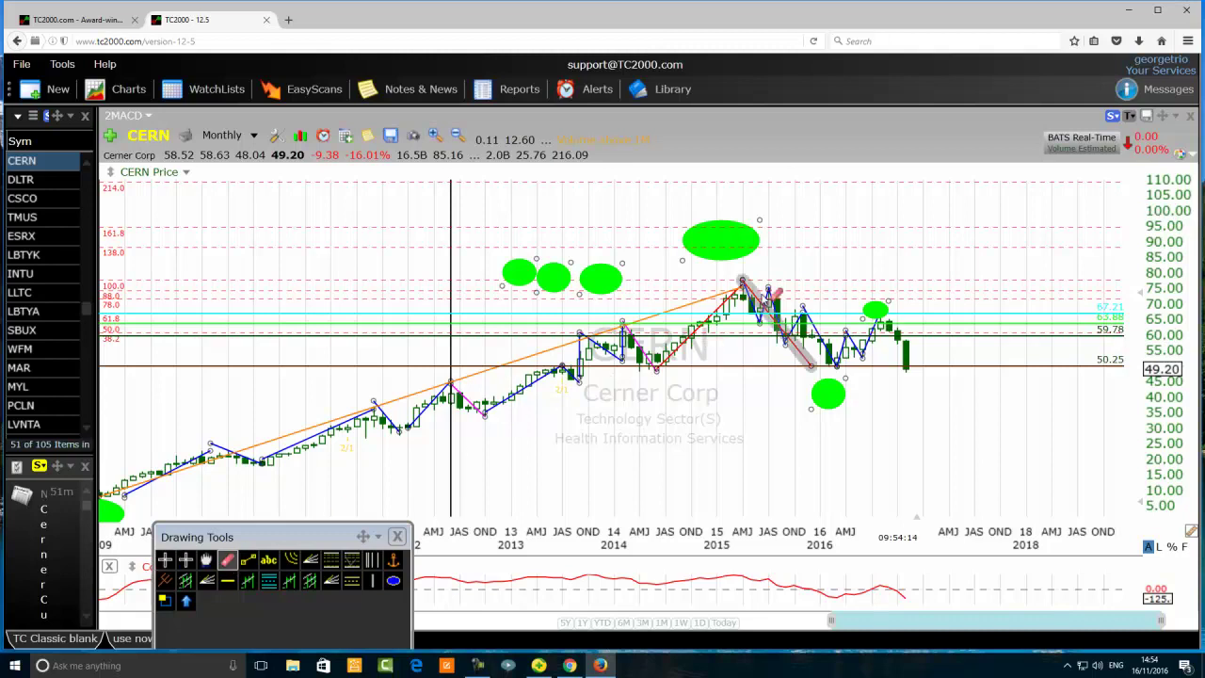
left_click(766, 289)
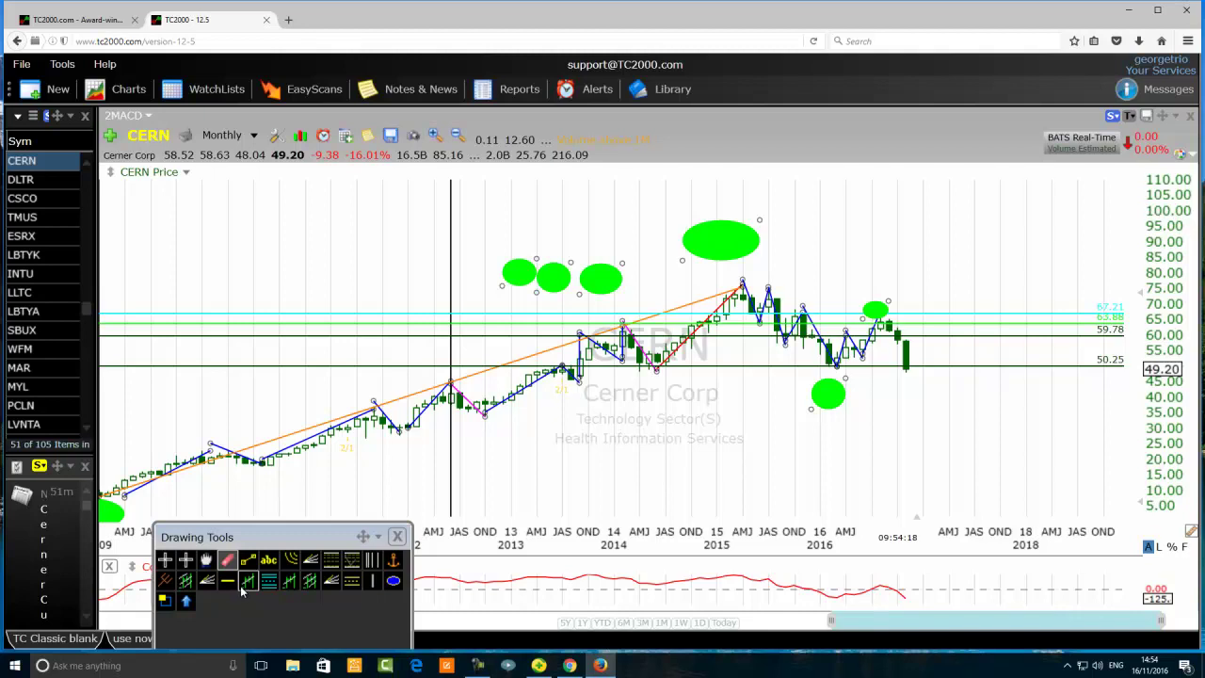
left_click(520, 270)
left_click(554, 275)
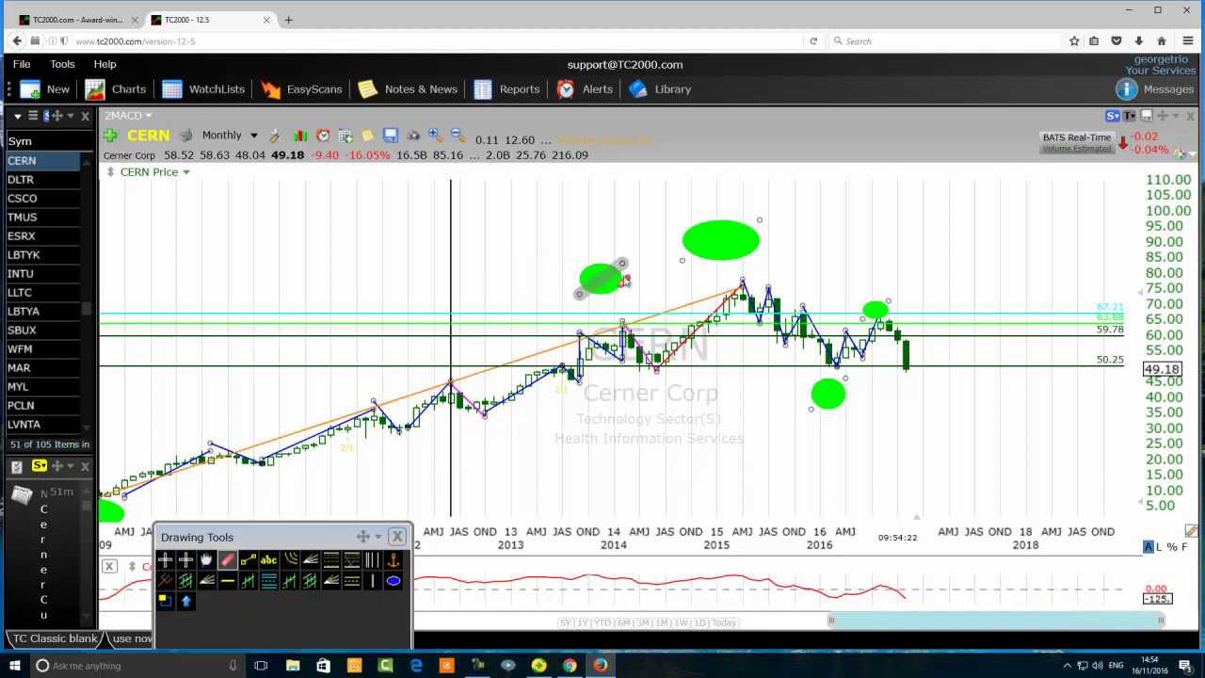
left_click(626, 279)
left_click(739, 242)
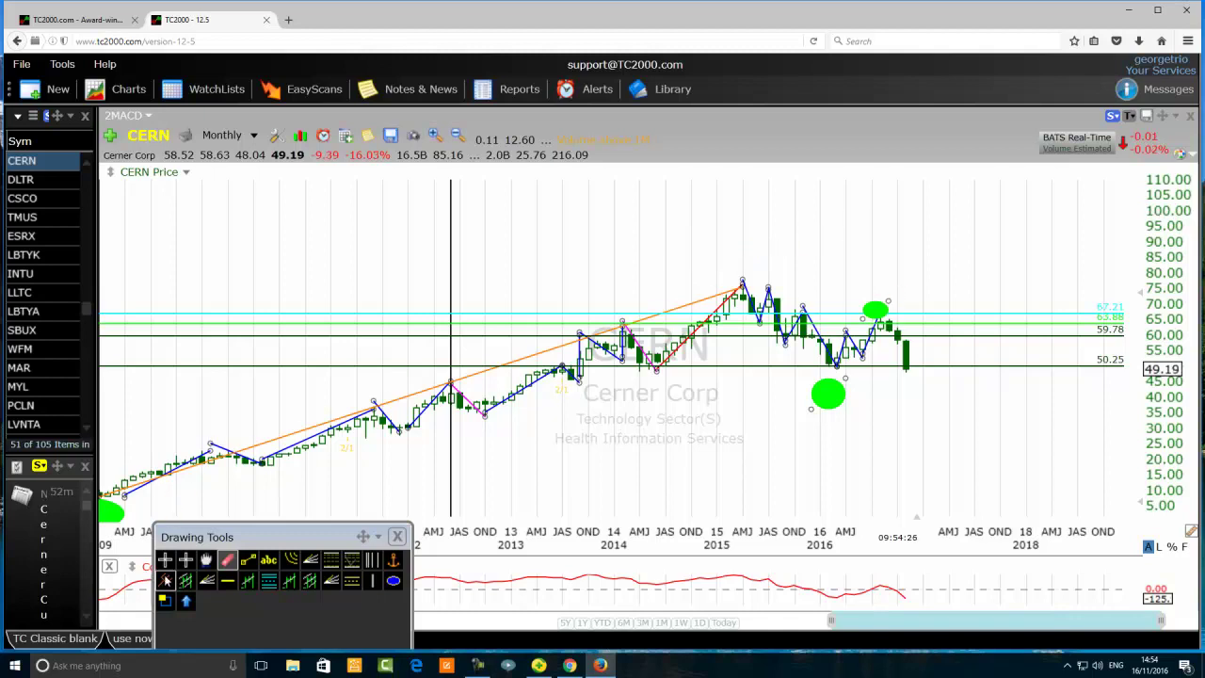
Move the upper 2016 green ellipse above the August 2016 high, and shrink and move the lower one beside the early 2016 low.
left_click(164, 559)
left_click_drag(876, 308, 886, 301)
left_click(821, 399)
mouse_move(810, 408)
left_mouse_down()
mouse_move(795, 393)
mouse_move(810, 386)
left_mouse_up()
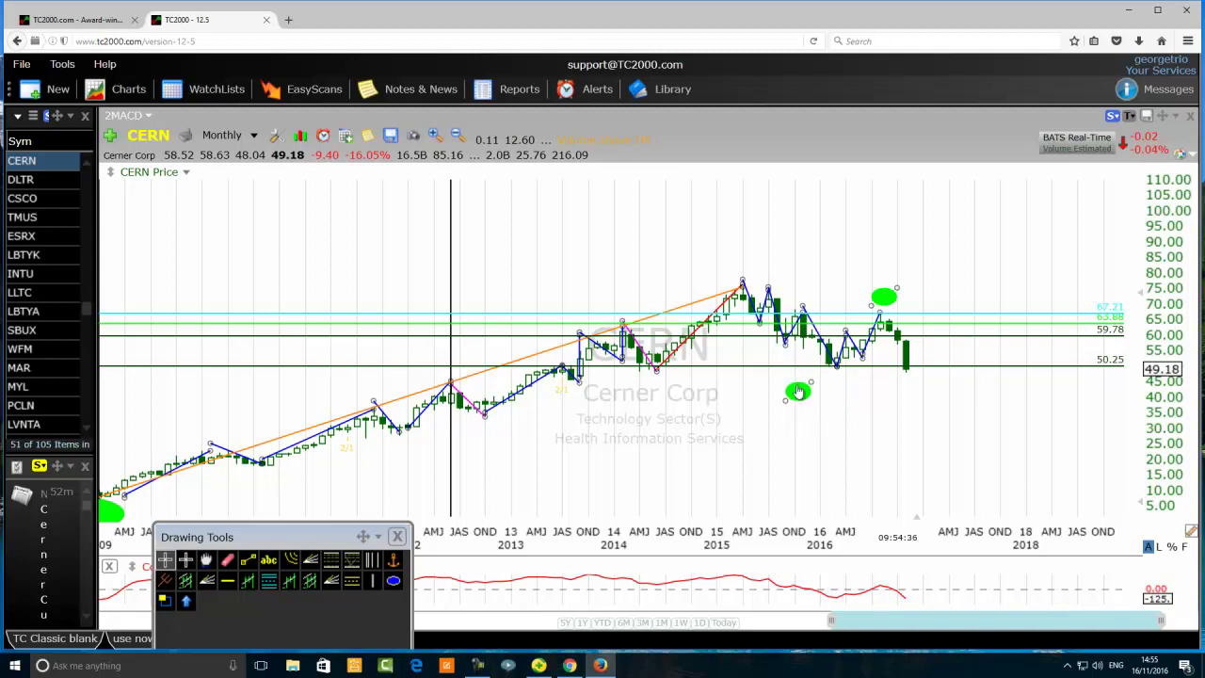
mouse_move(810, 386)
left_mouse_down()
mouse_move(828, 388)
mouse_move(818, 389)
left_mouse_up()
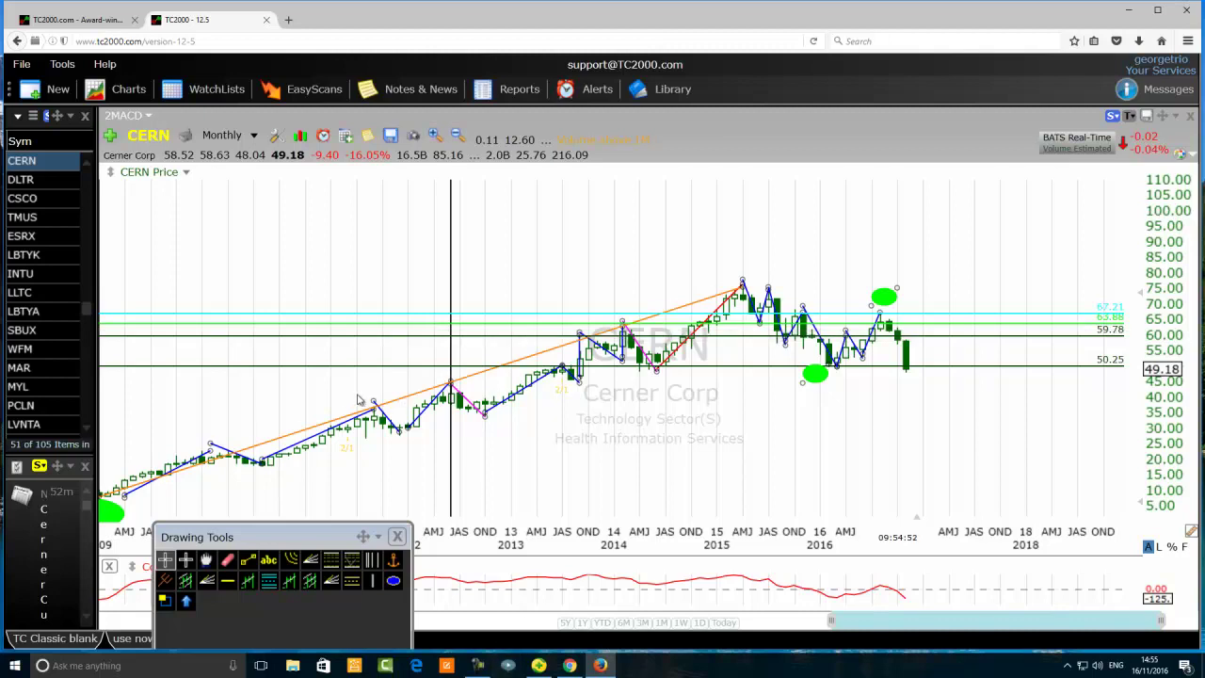
Lower the upper end of the trend line at the 2015 price peak to about 76.
scroll(630, 497, "up", 3)
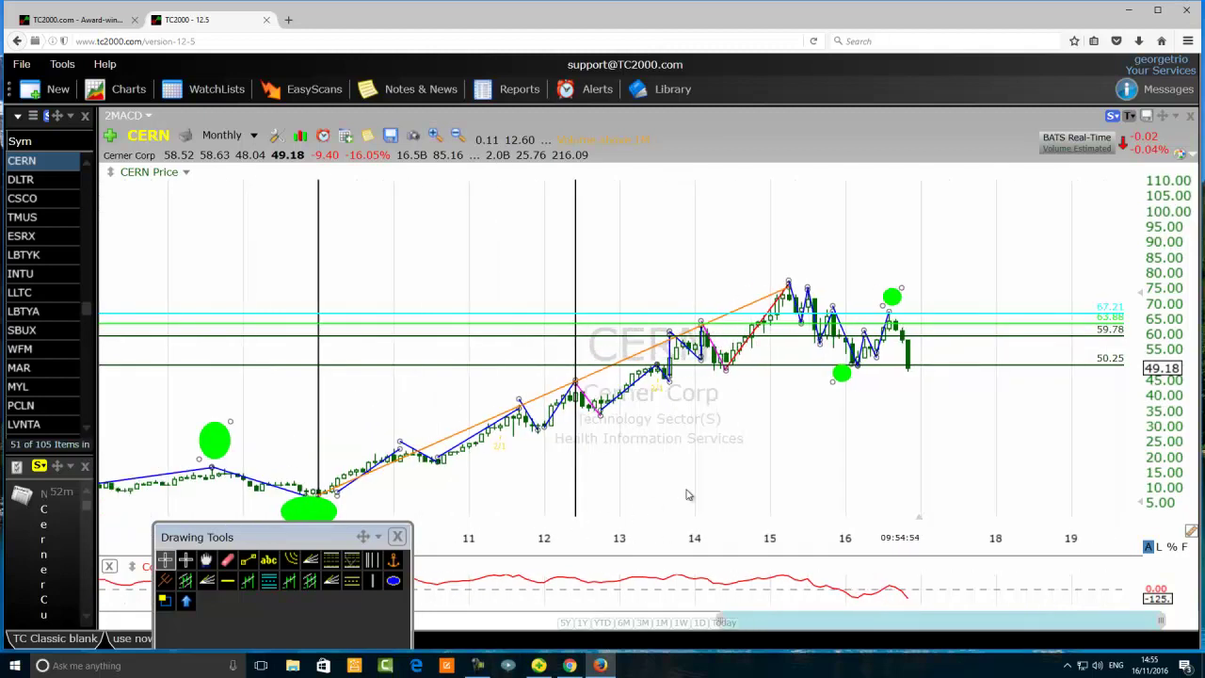
scroll(686, 494, "down", 1)
scroll(734, 484, "up", 2)
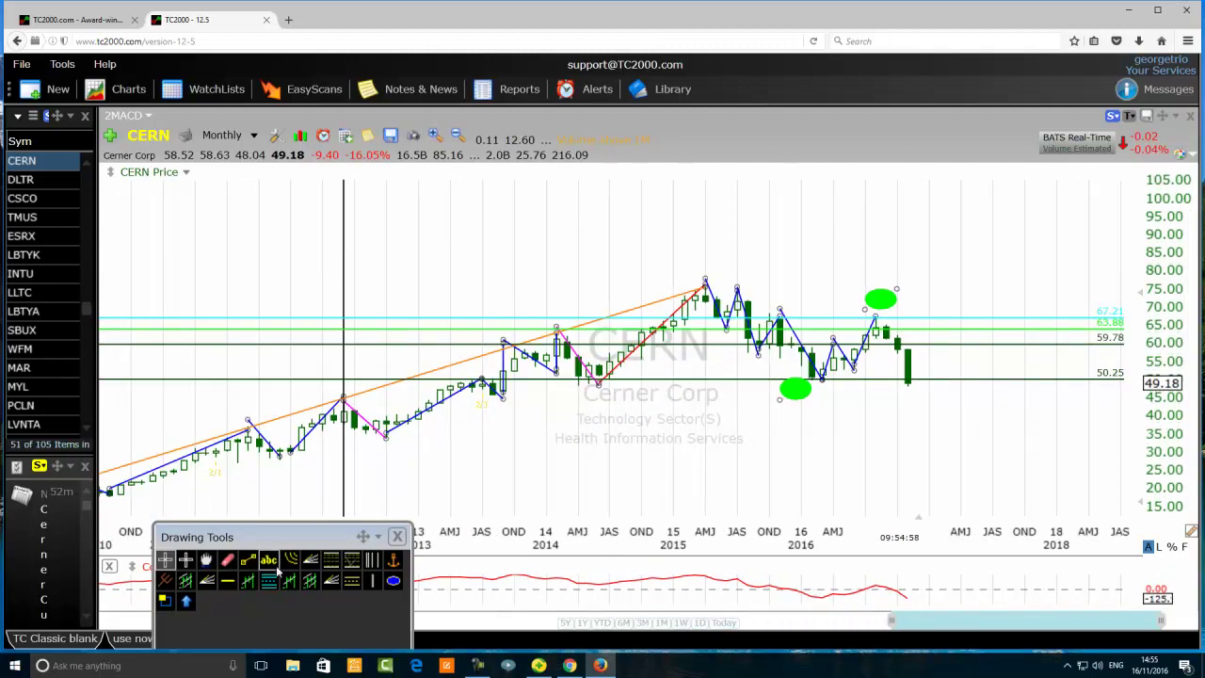
left_click(331, 563)
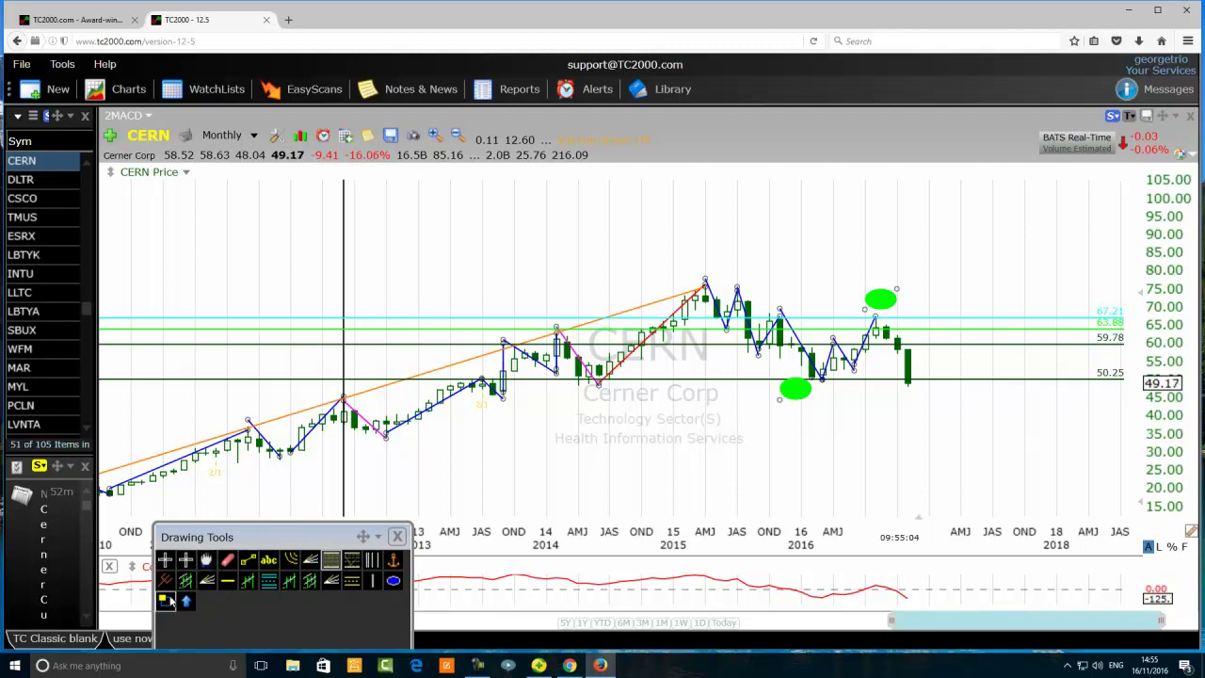
left_click(166, 561)
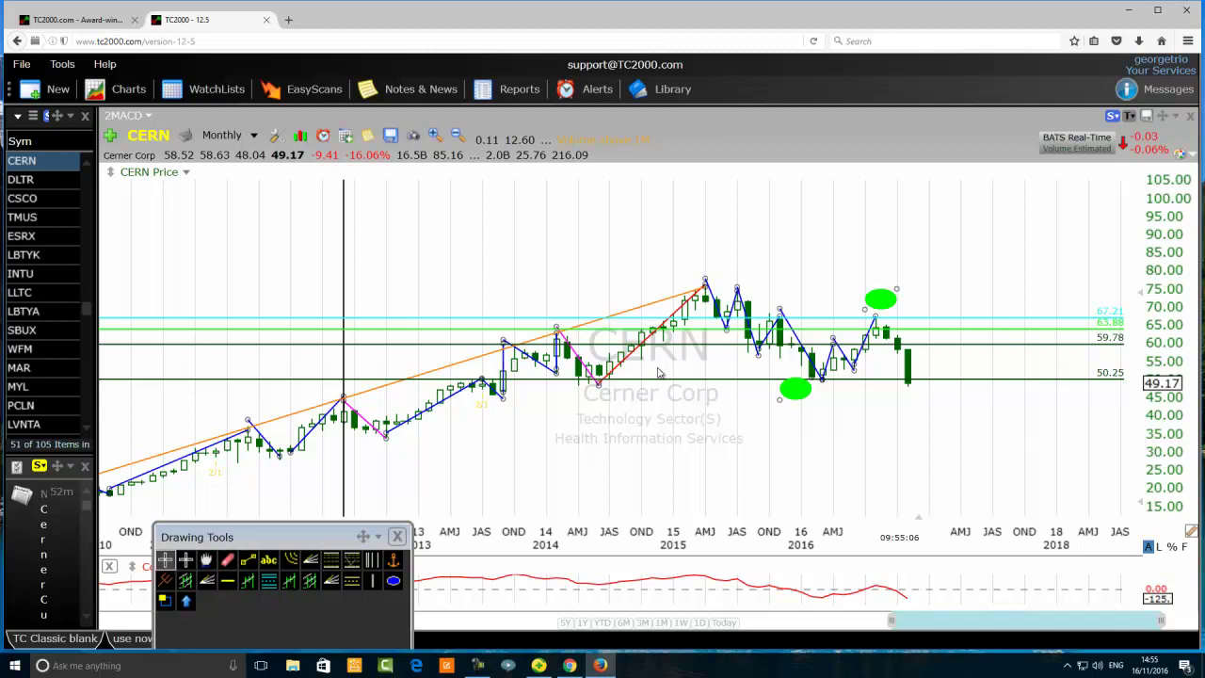
left_click_drag(706, 281, 708, 293)
Draw a Fibonacci retracement between the early 2016 low and the 2015 high, and shift both of its ends to earlier dates.
left_click(331, 563)
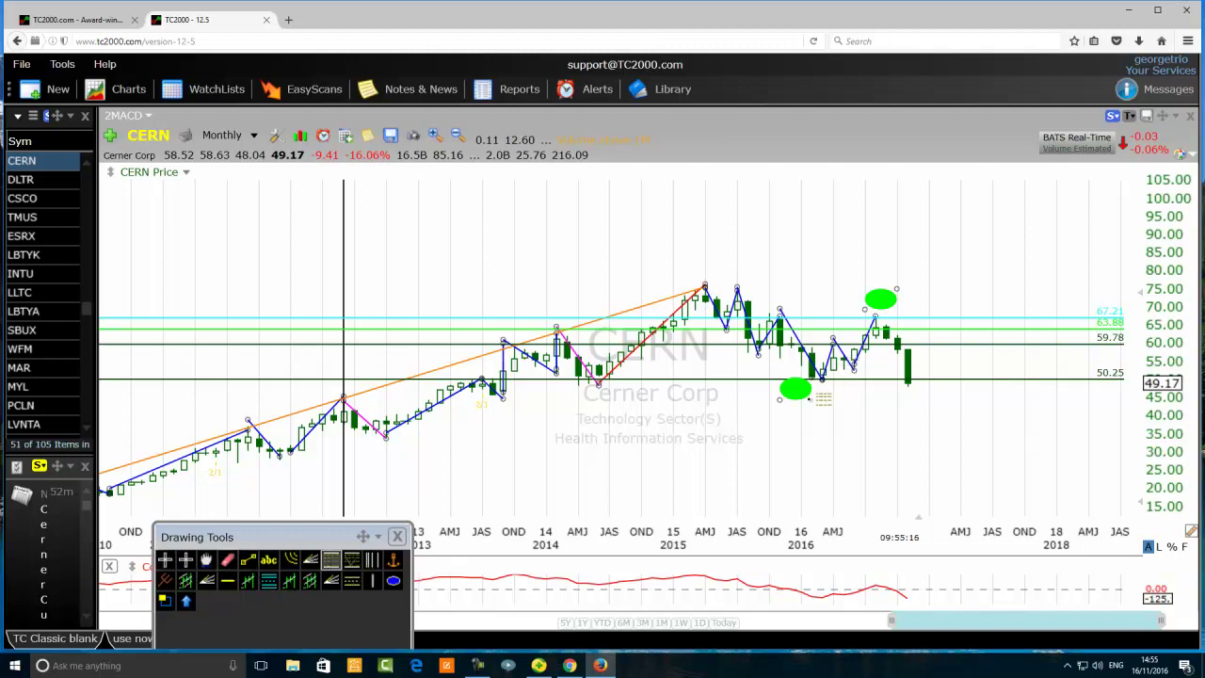
mouse_move(818, 379)
left_mouse_down()
mouse_move(706, 277)
mouse_move(707, 288)
left_mouse_up()
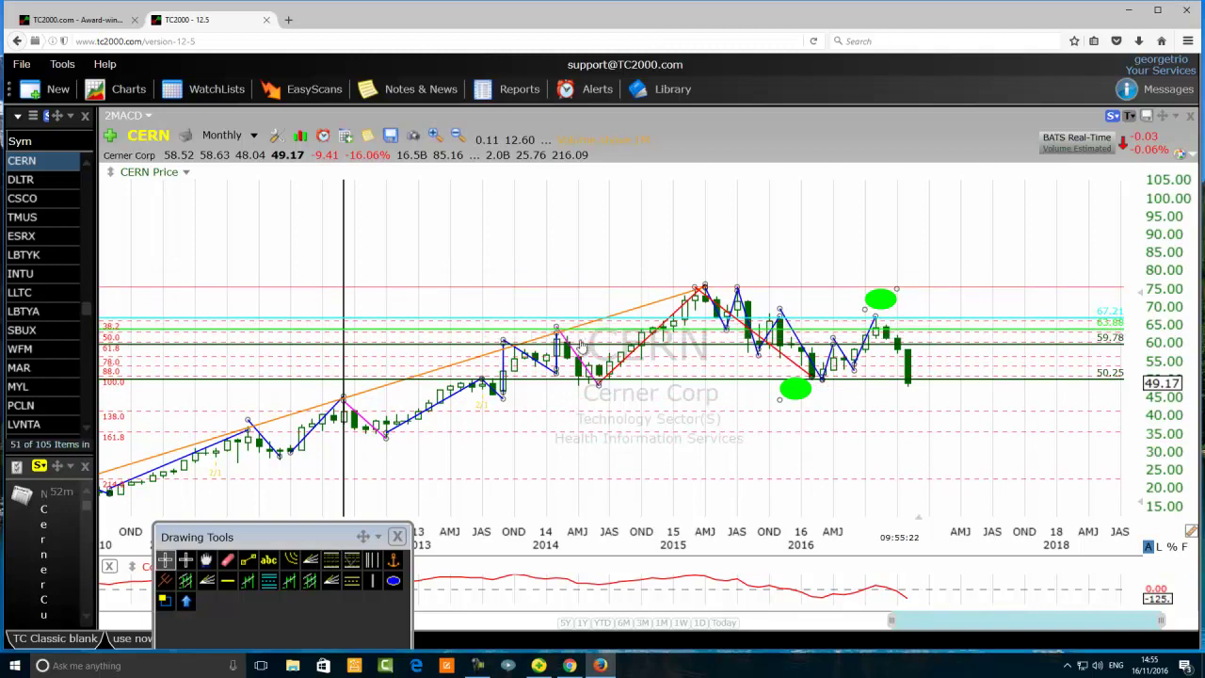
left_click(711, 295)
left_click(690, 293)
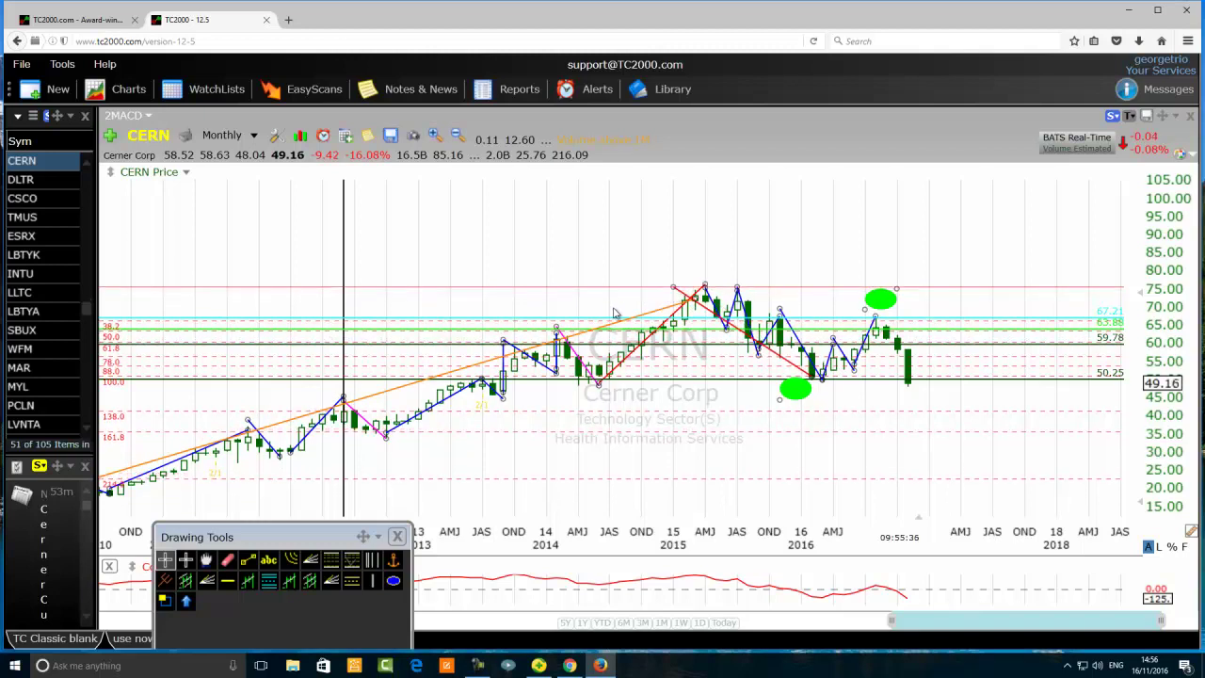
left_click_drag(820, 379, 795, 387)
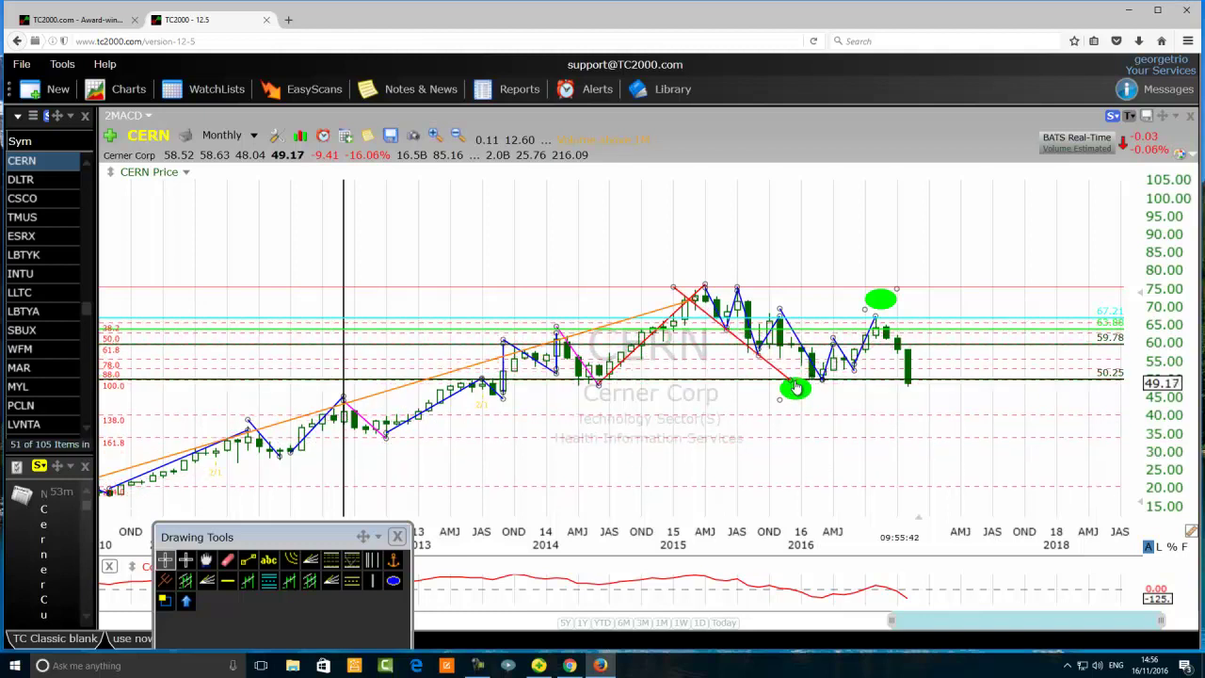
Draw horizontal lines at about 40.41 and 34.12, on the 138.0 and 161.8 Fibonacci levels.
left_click(227, 580)
left_click(697, 416)
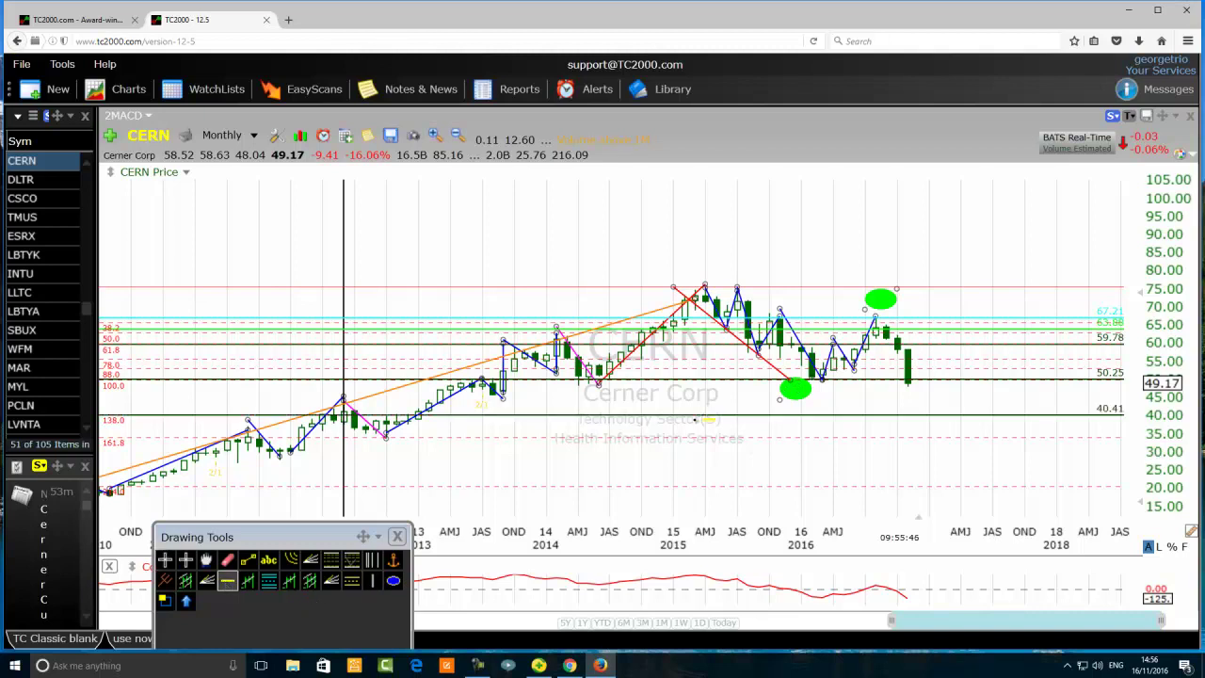
left_click(226, 580)
left_click(744, 440)
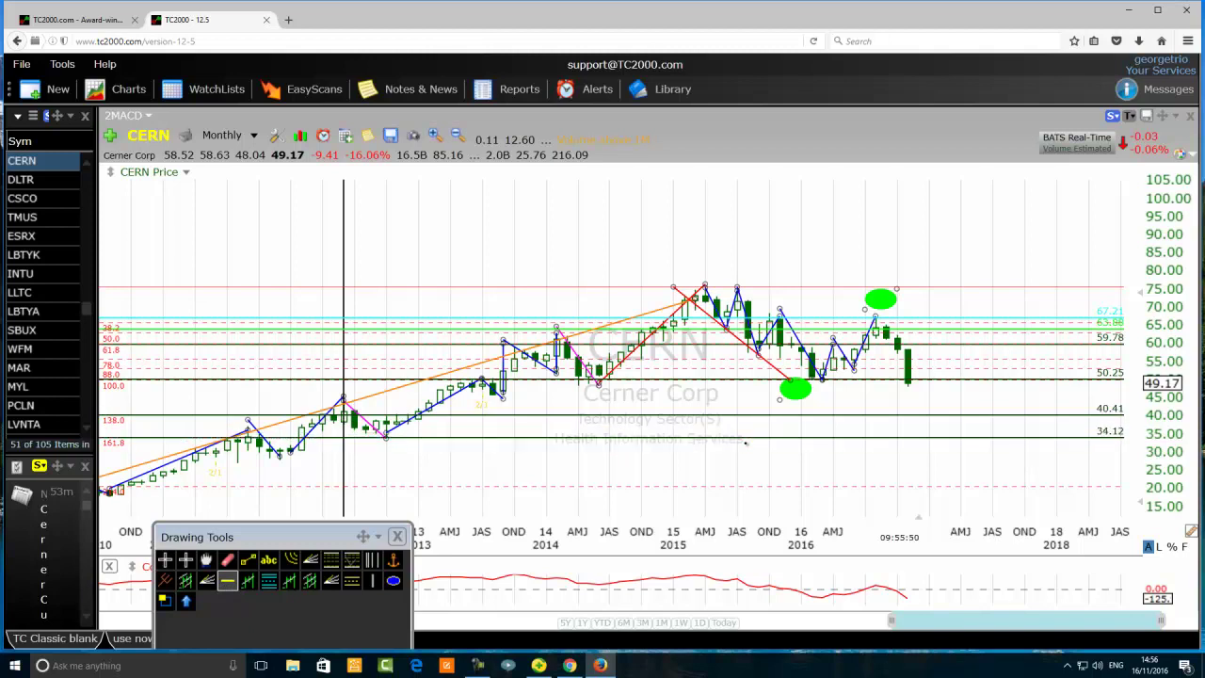
key("Escape")
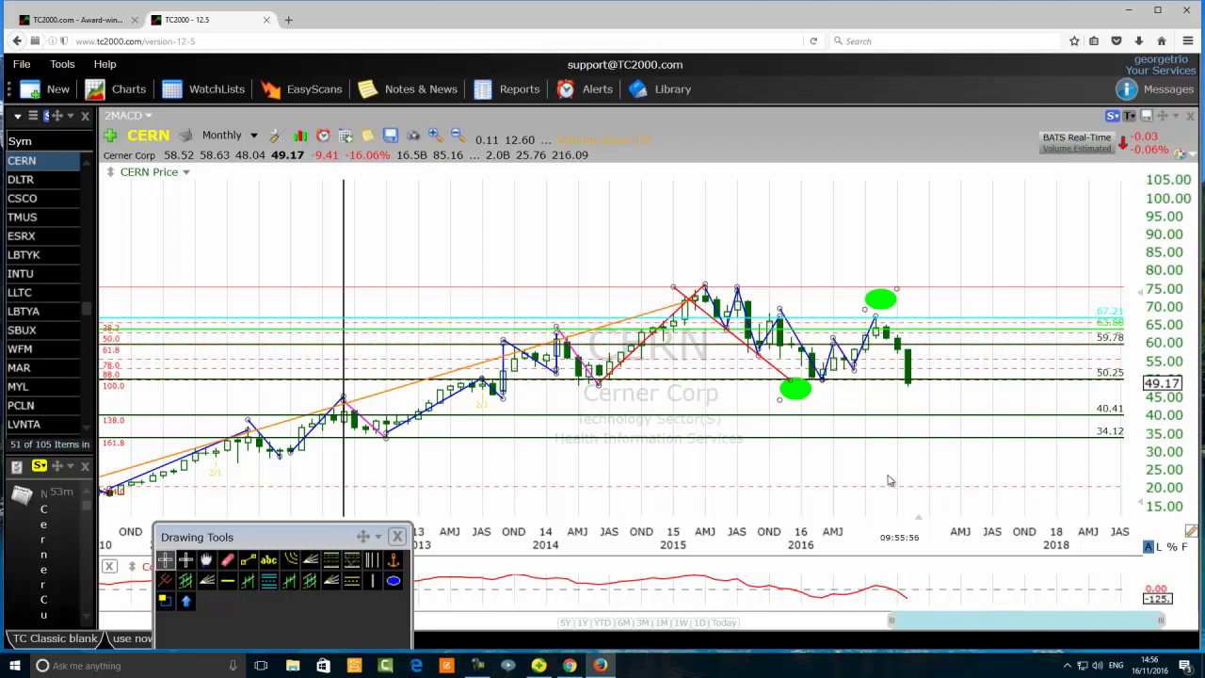
Change the 214 level of the red Fibonacci retracement to 200.
right_click(768, 369)
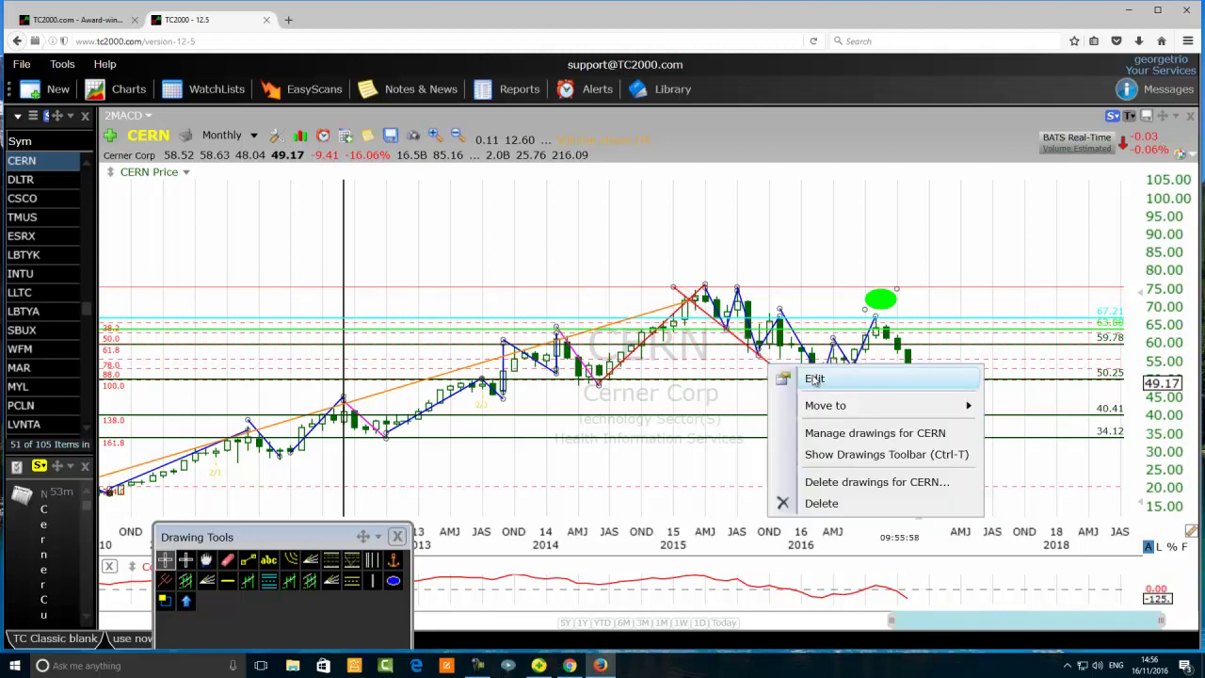
left_click(811, 380)
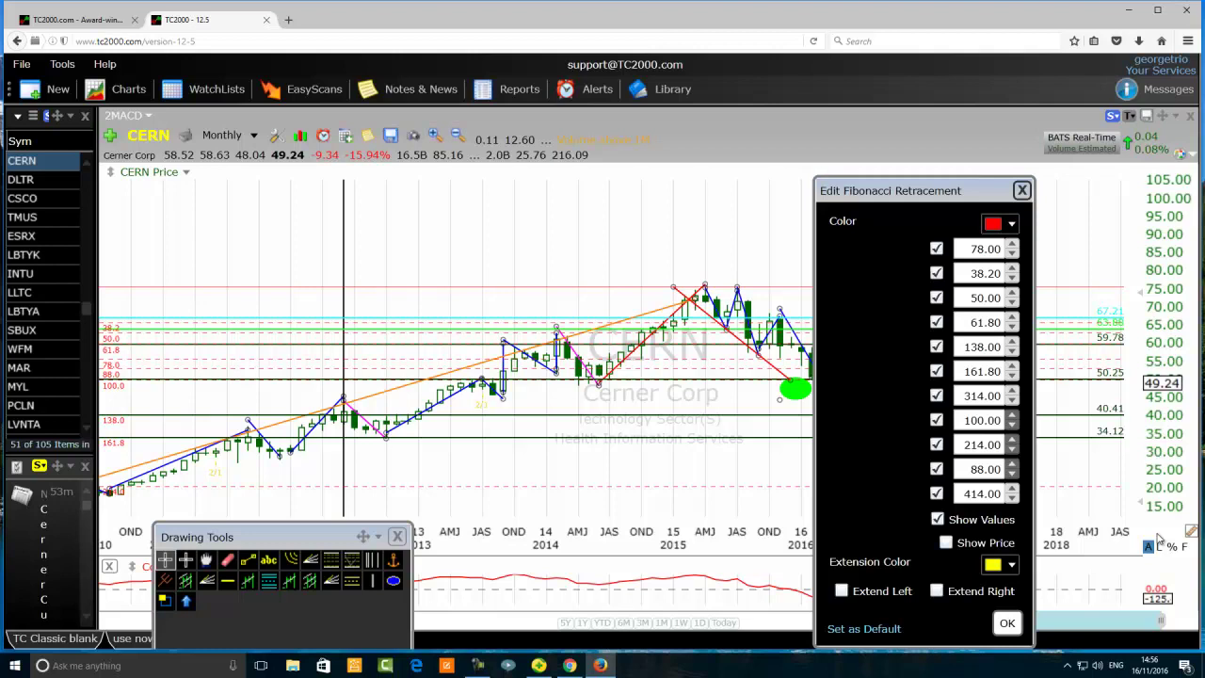
key("BackSpace")
key("BackSpace")
type("00")
left_click(1006, 622)
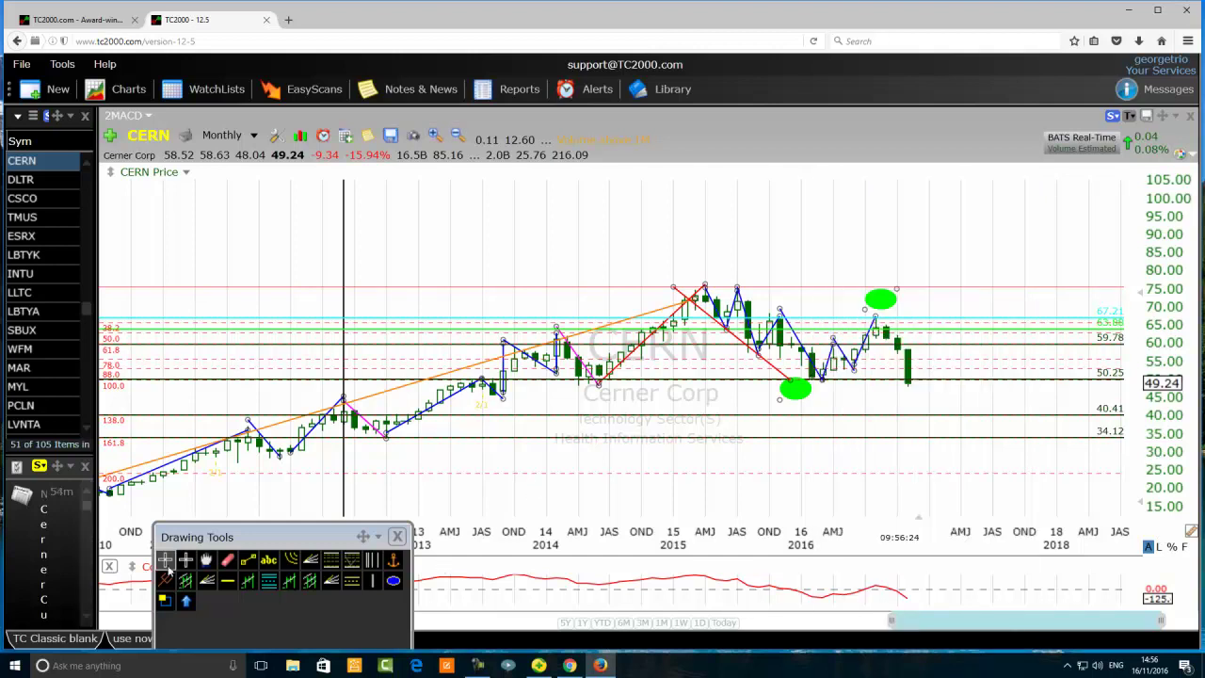
Draw a horizontal line at about 24.27, on the 200.0 Fibonacci level, and colour it red.
left_click(227, 580)
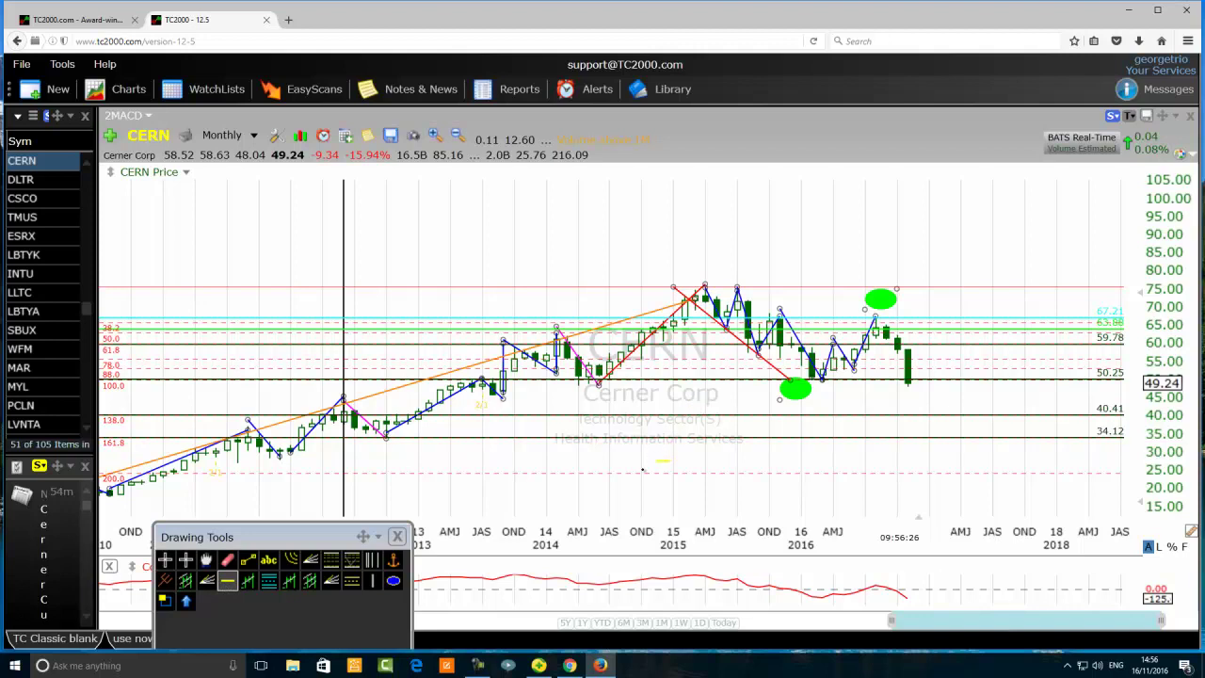
left_click_drag(642, 476, 652, 482)
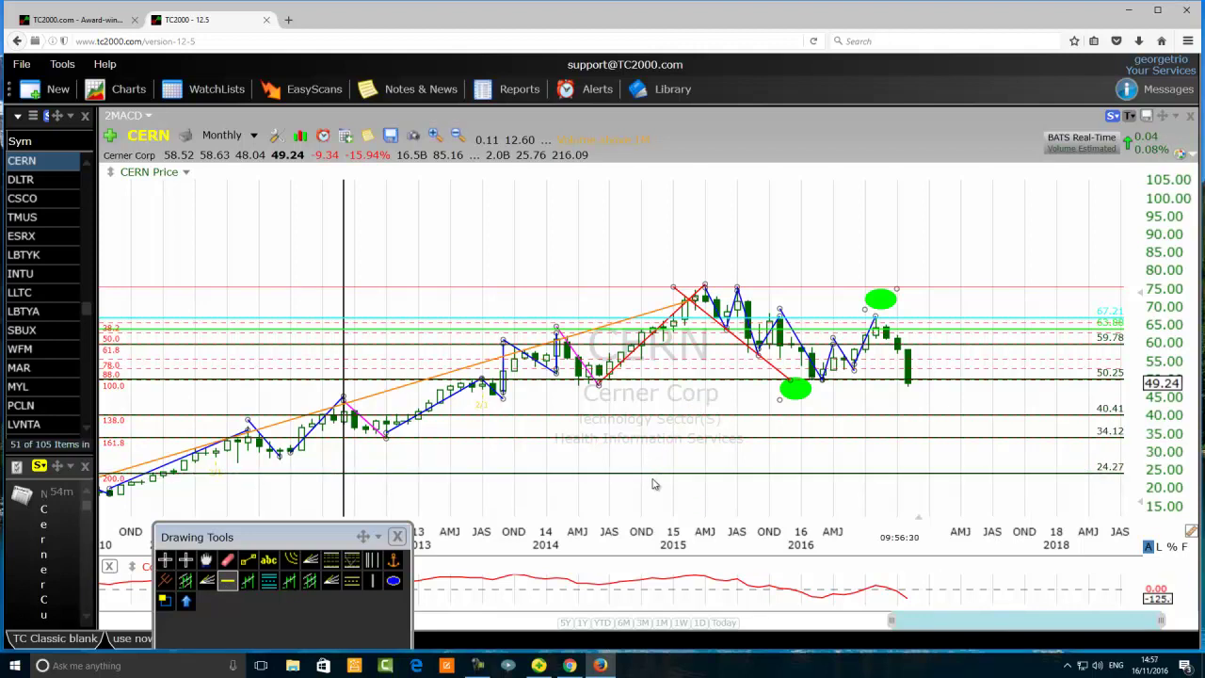
right_click(786, 477)
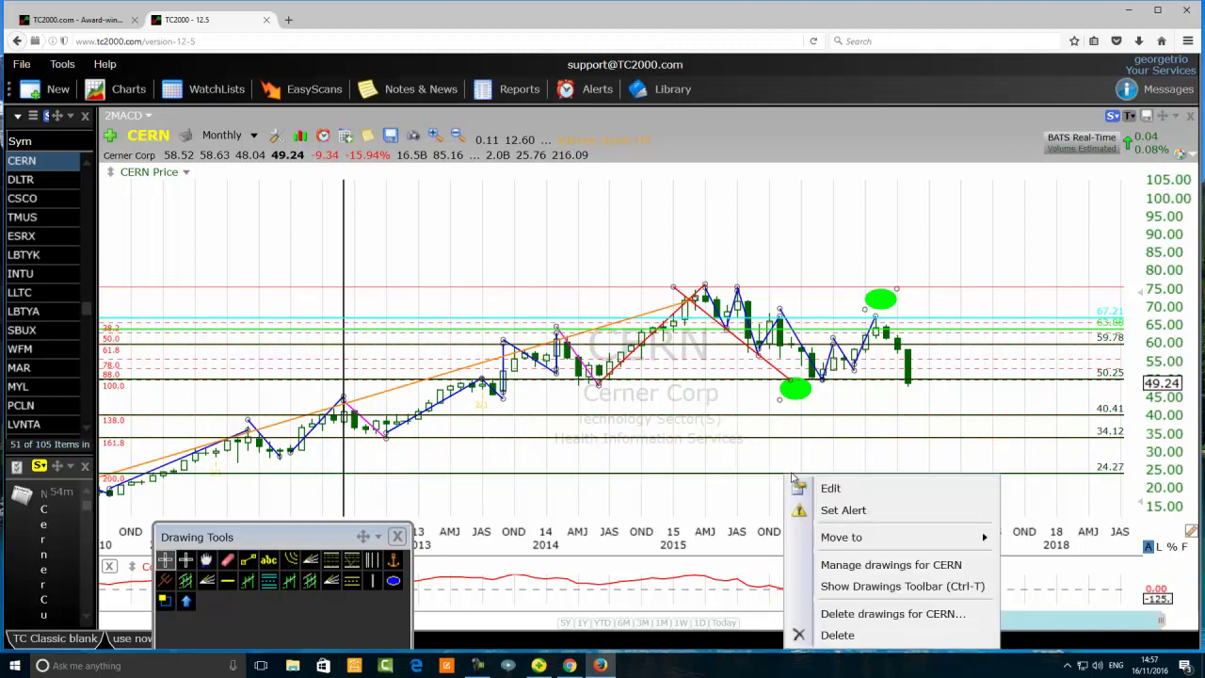
left_click(837, 488)
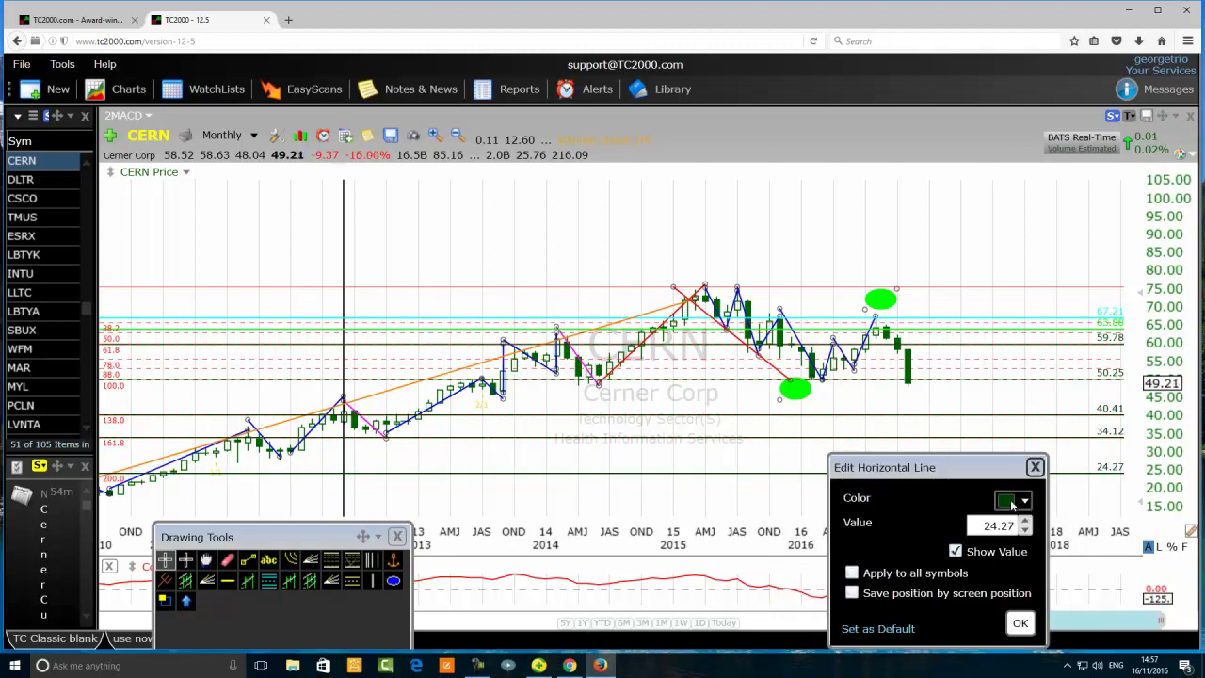
left_click(1017, 500)
left_click(1038, 560)
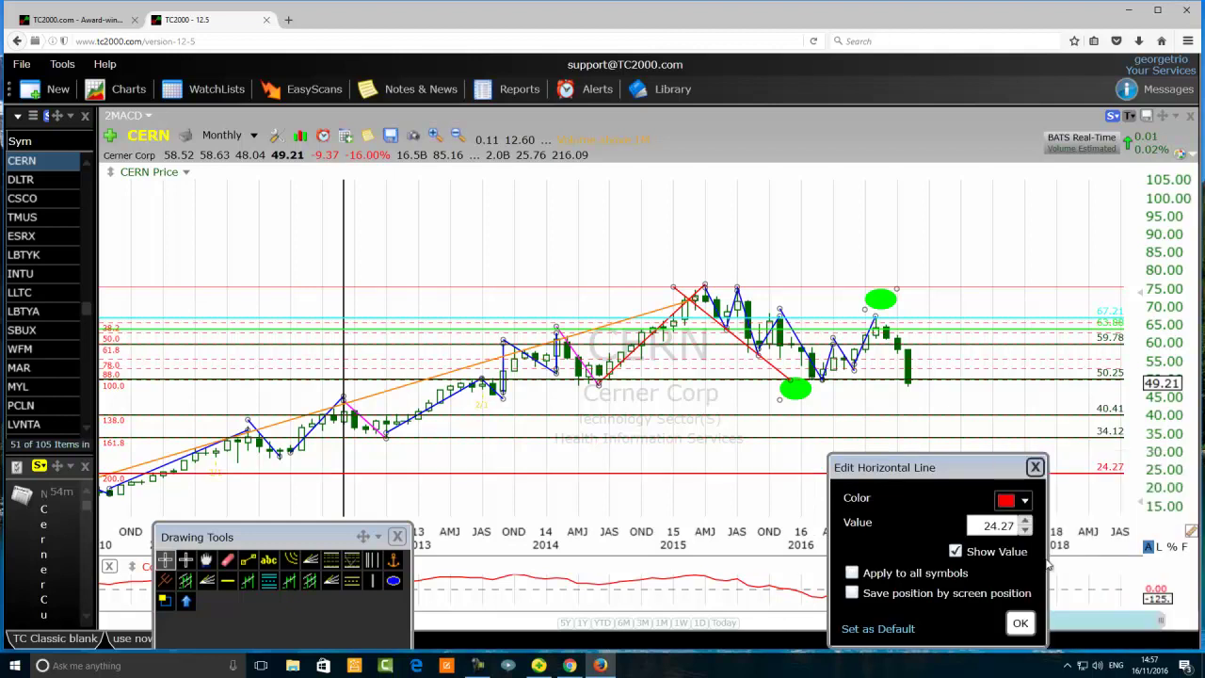
left_click(1022, 625)
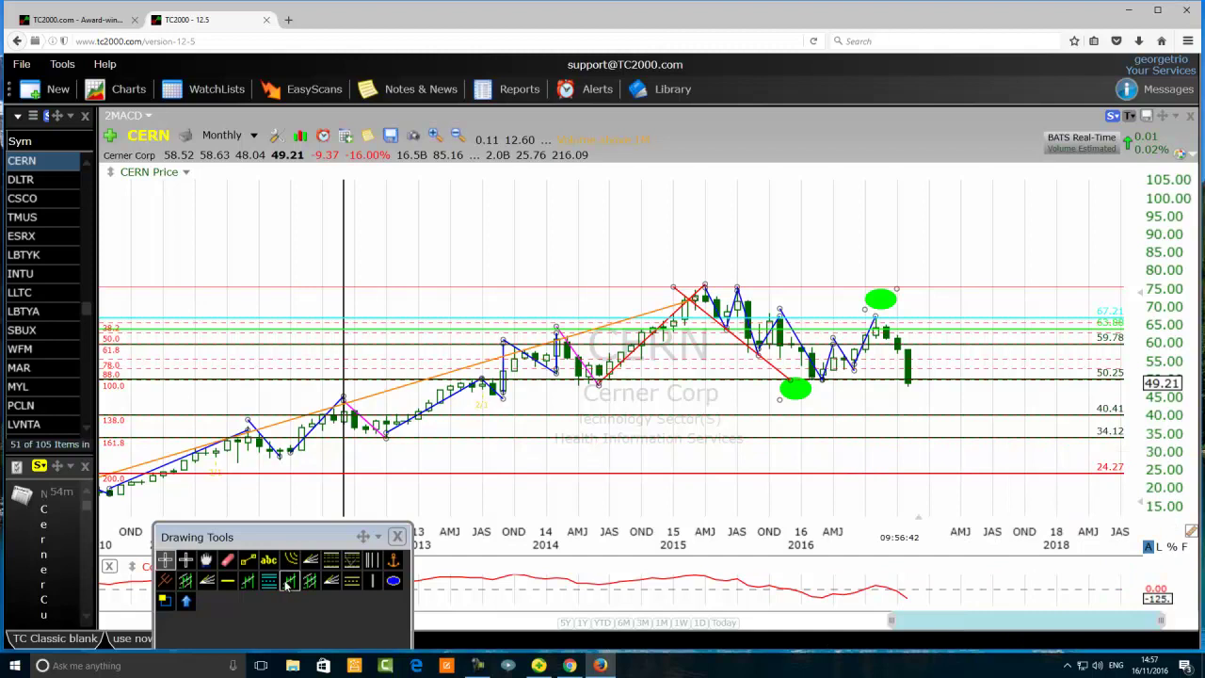
Colour the horizontal line on the 138.0 Fibonacci level orange.
right_click(678, 423)
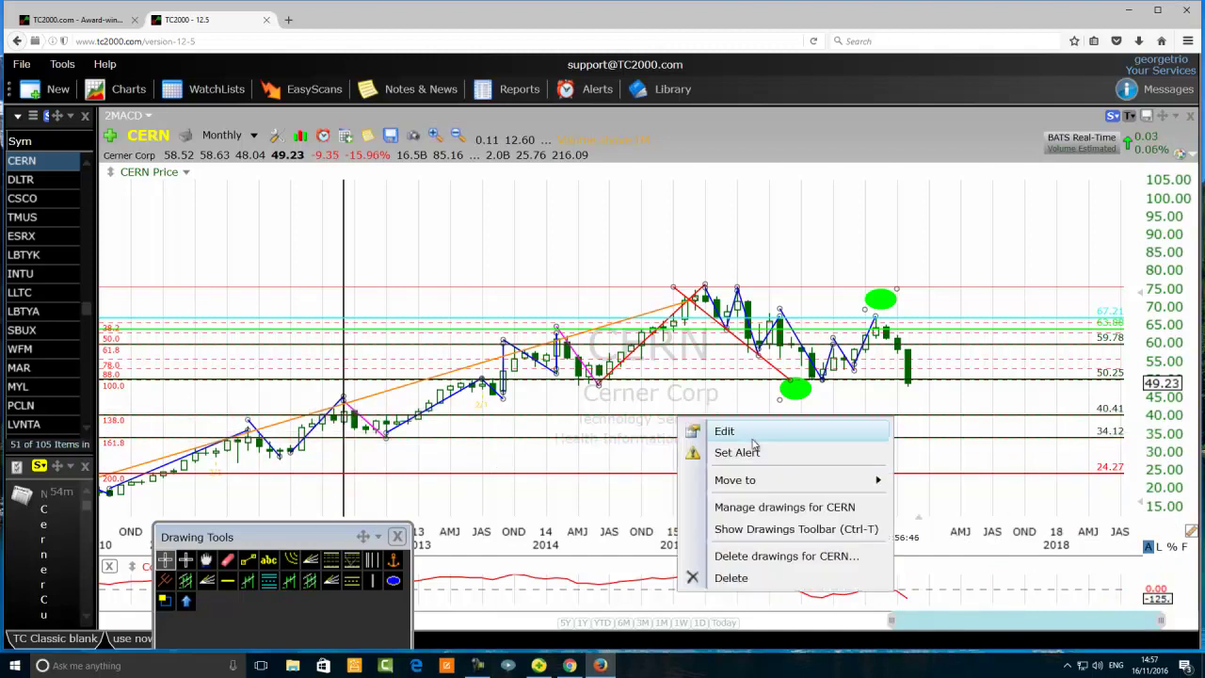
left_click(724, 432)
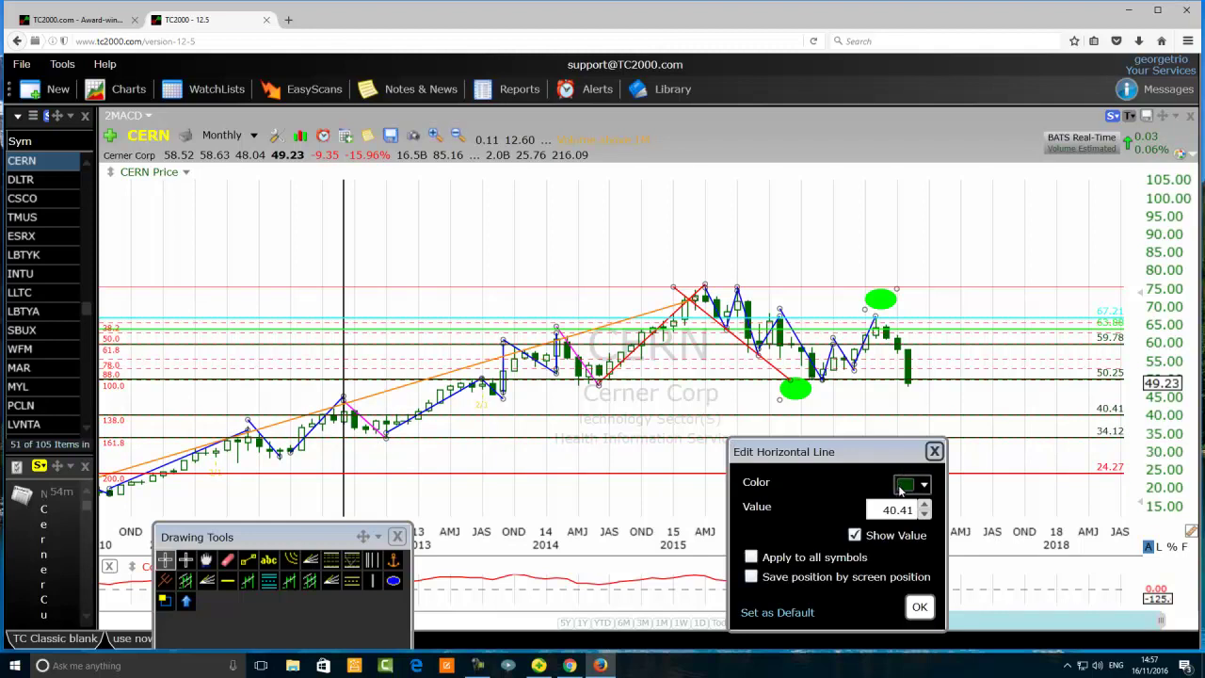
left_click(900, 484)
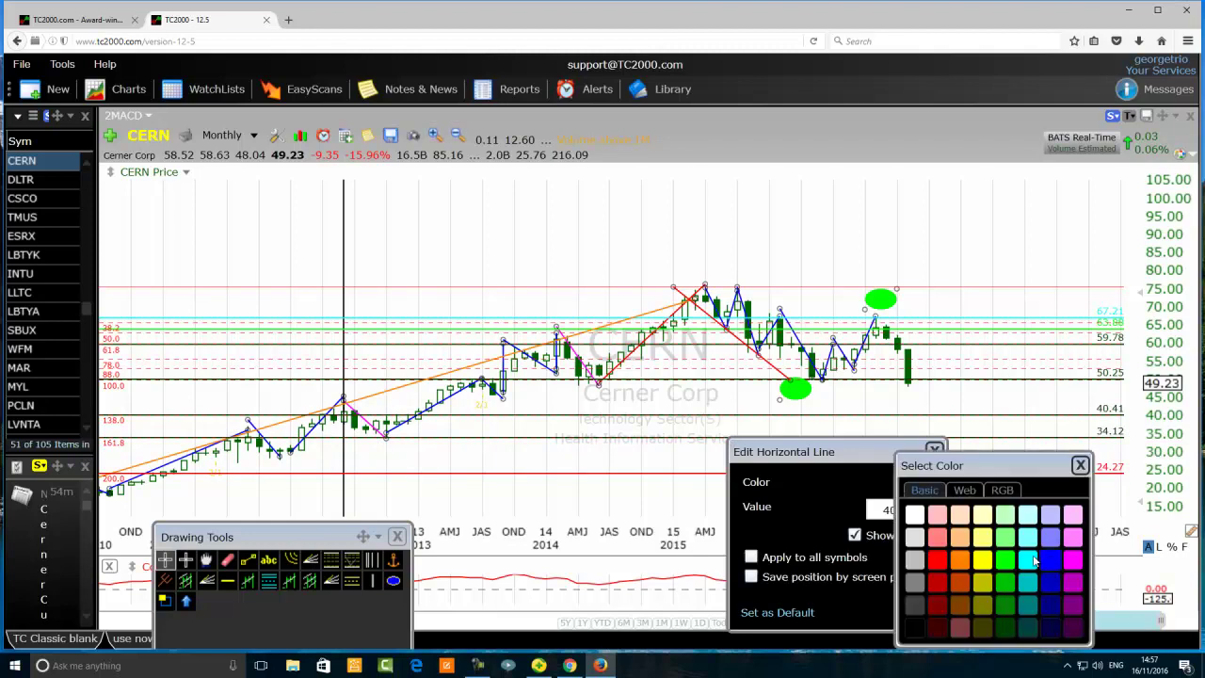
left_click(960, 563)
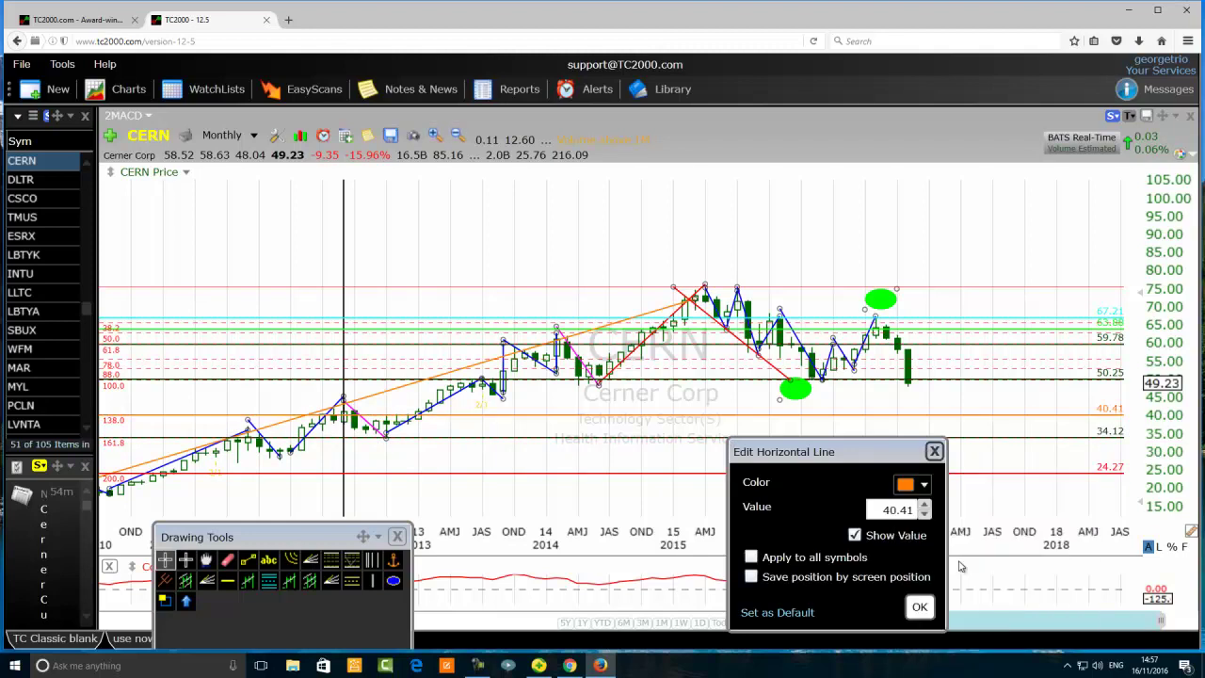
left_click(915, 607)
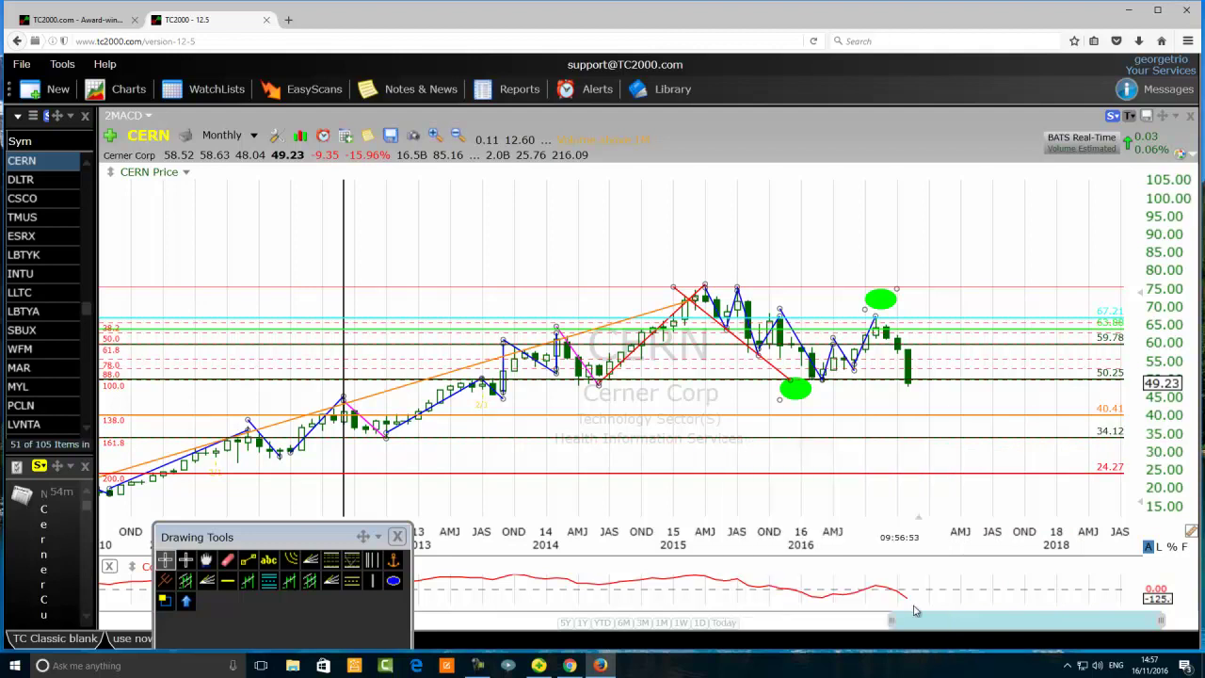
Colour the horizontal line on the 161.8 Fibonacci level orange.
right_click(804, 438)
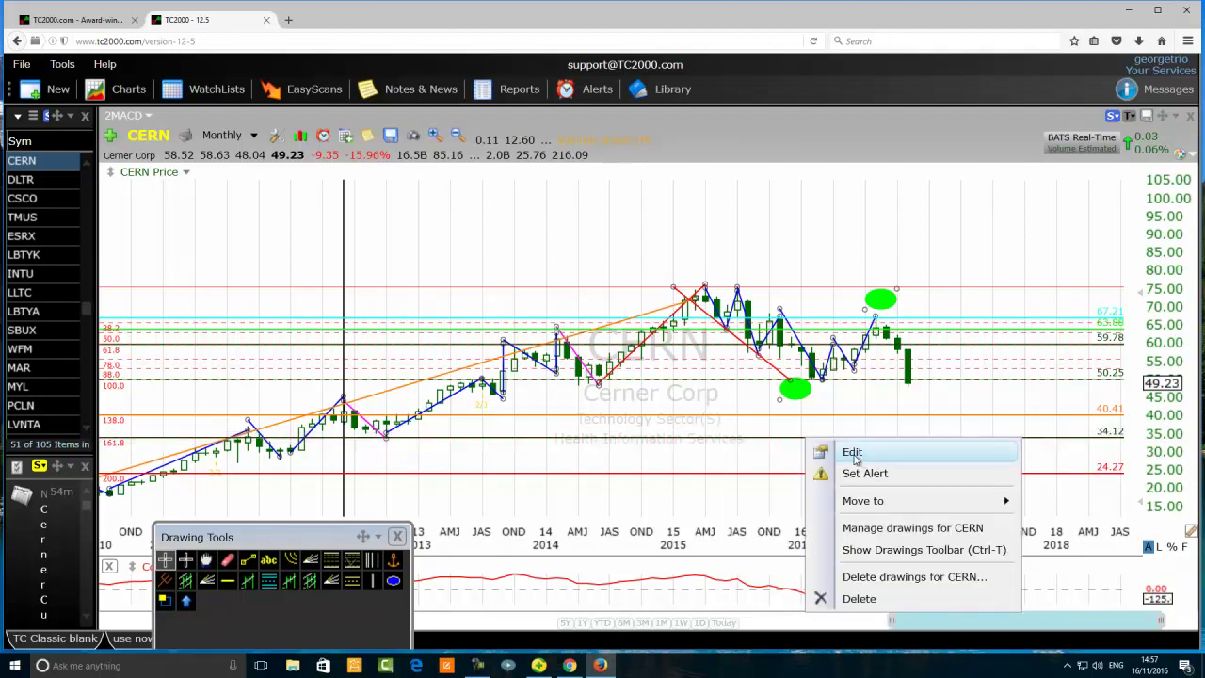
left_click(860, 460)
left_click(1031, 502)
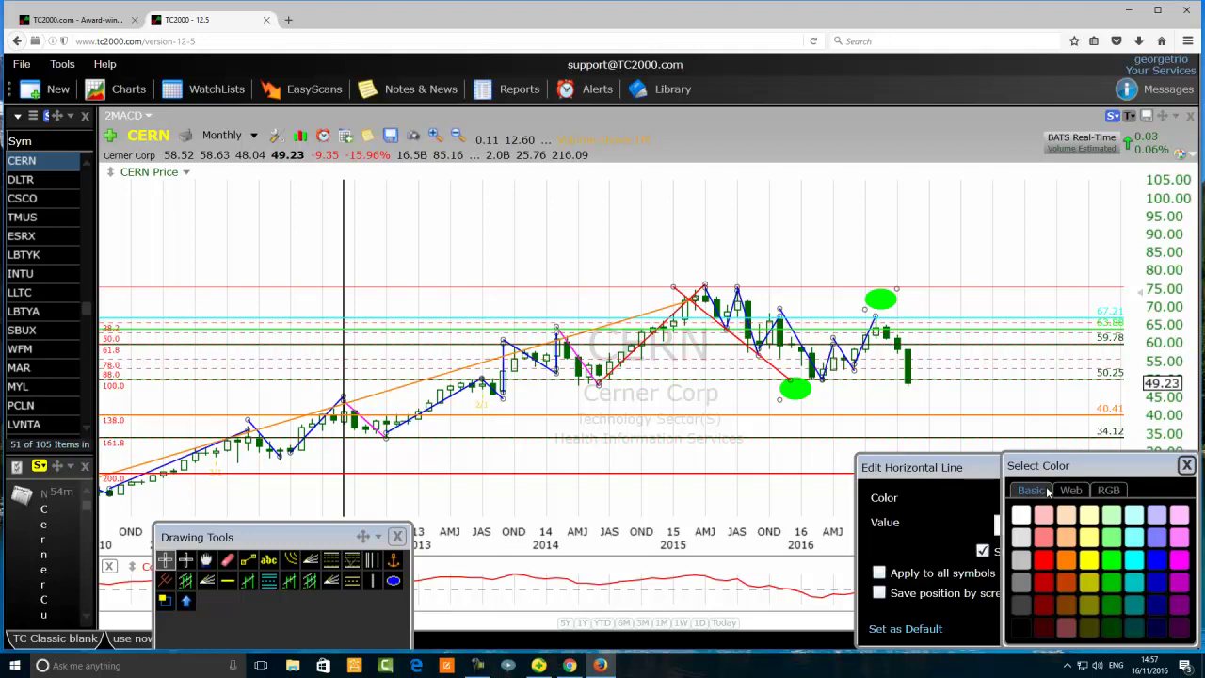
left_click(1066, 562)
left_click(1051, 622)
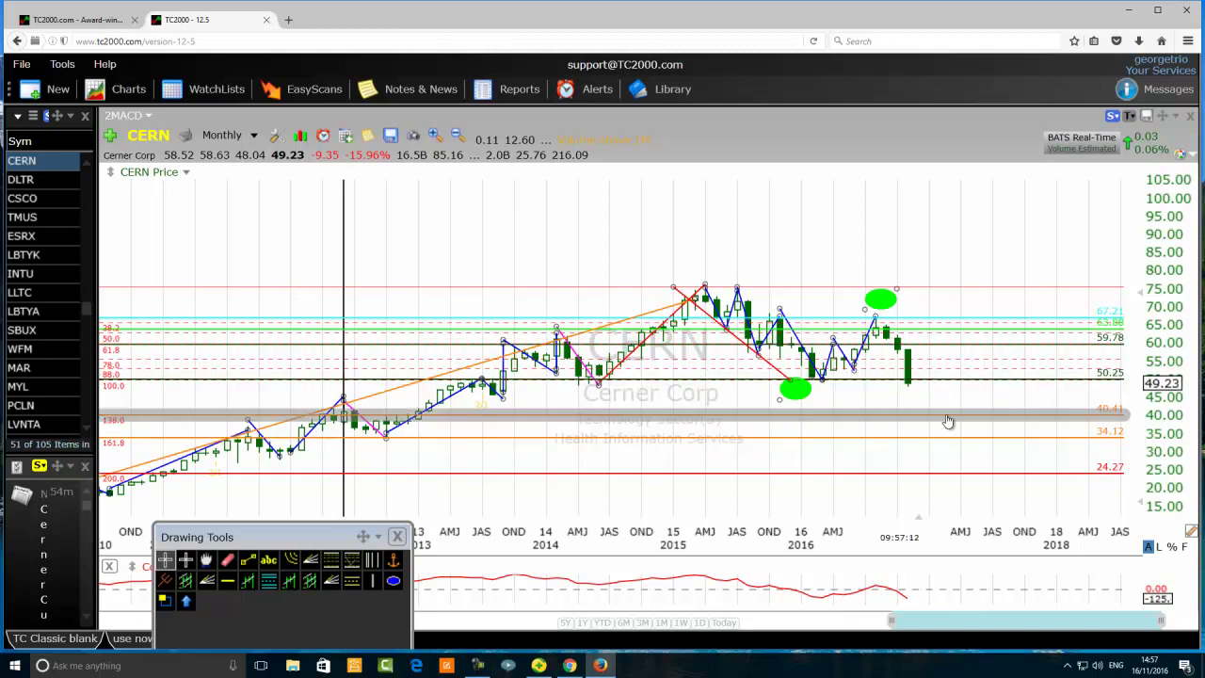
mouse_move(962, 421)
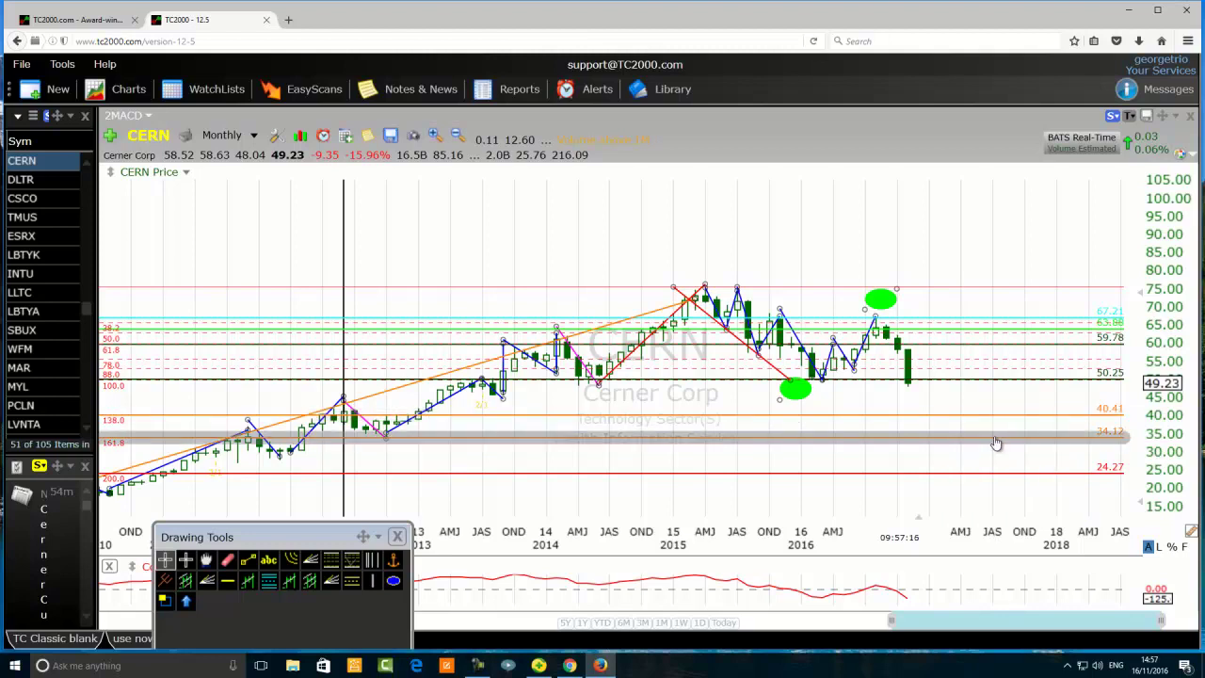
mouse_move(996, 442)
mouse_move(1068, 478)
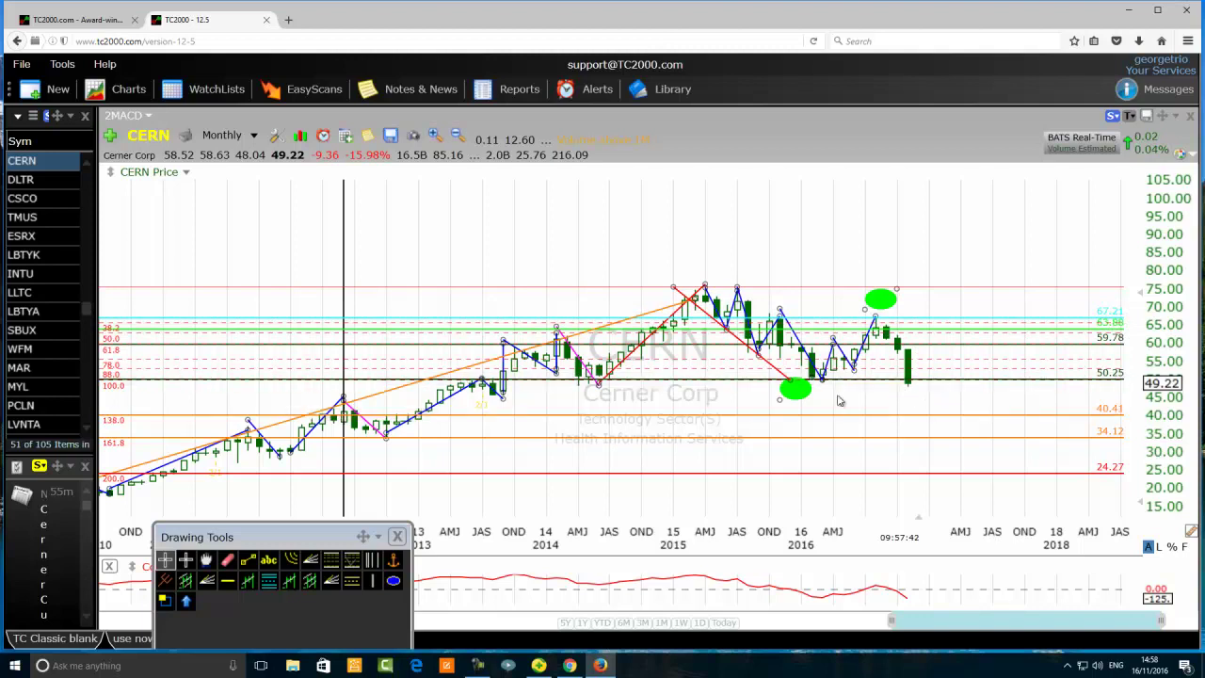
Draw an ellipse beneath the latest candle and a steep rising trend line from there, moving the line up to start at about 75.
left_click(393, 580)
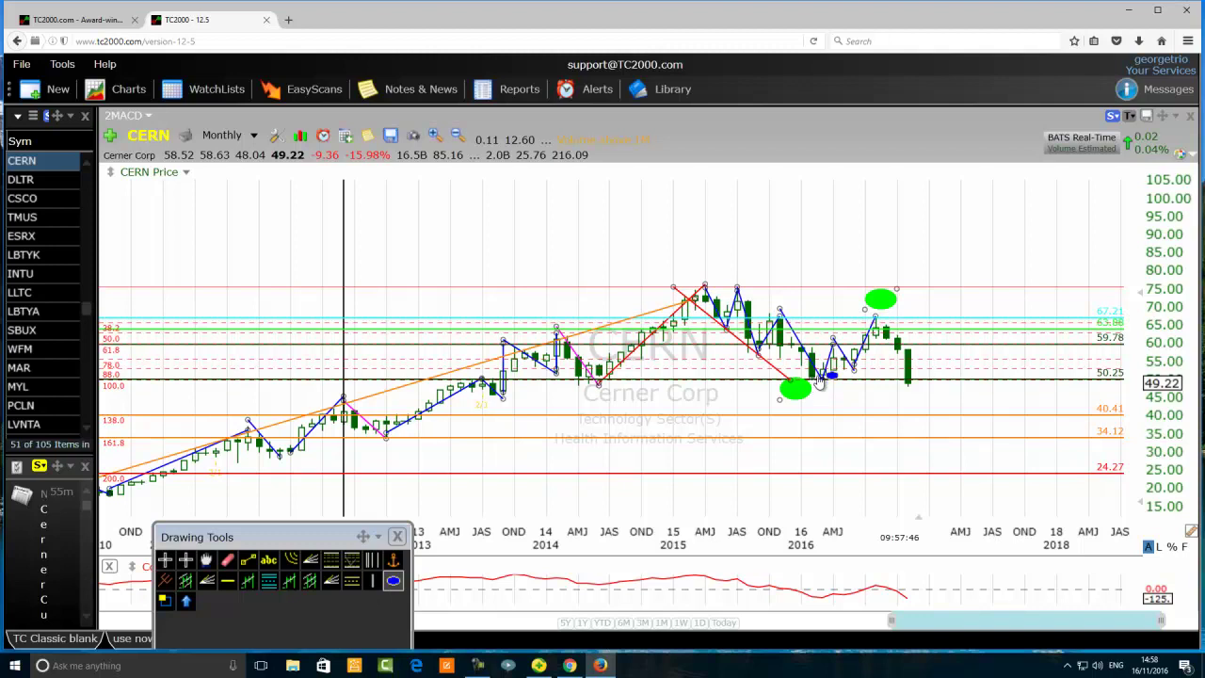
mouse_move(928, 385)
left_mouse_down()
mouse_move(886, 403)
mouse_move(1044, 205)
left_mouse_up()
left_click(249, 560)
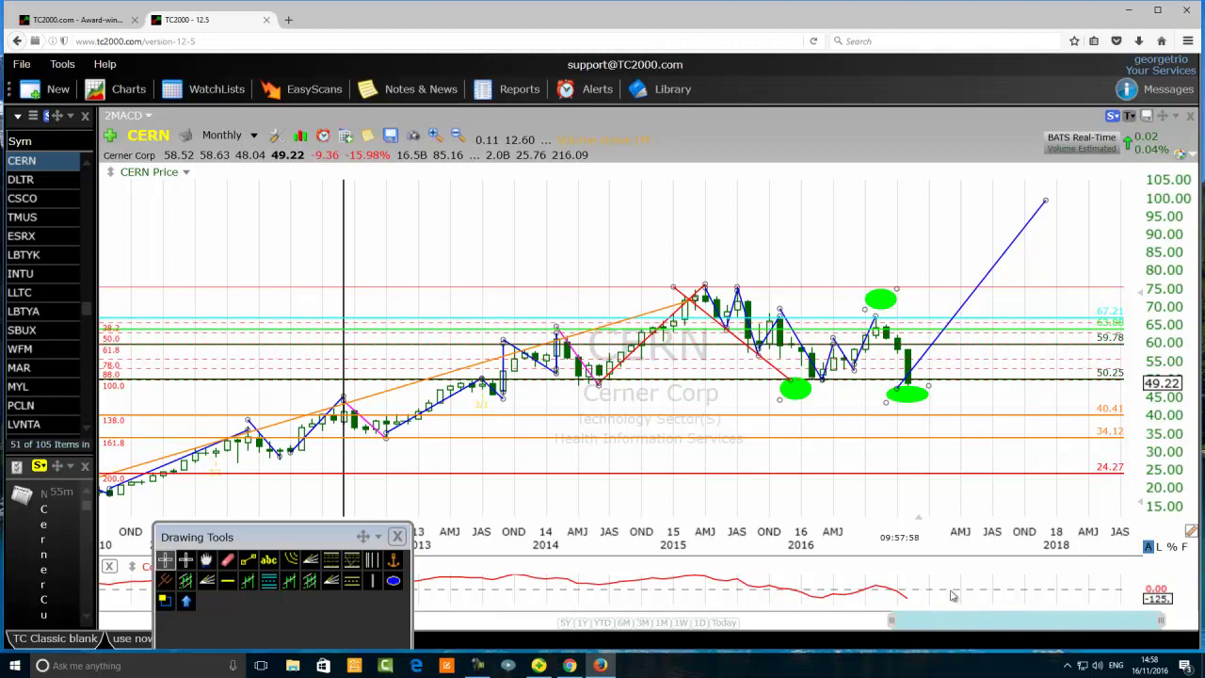
left_click(915, 375)
left_click_drag(939, 341, 936, 252)
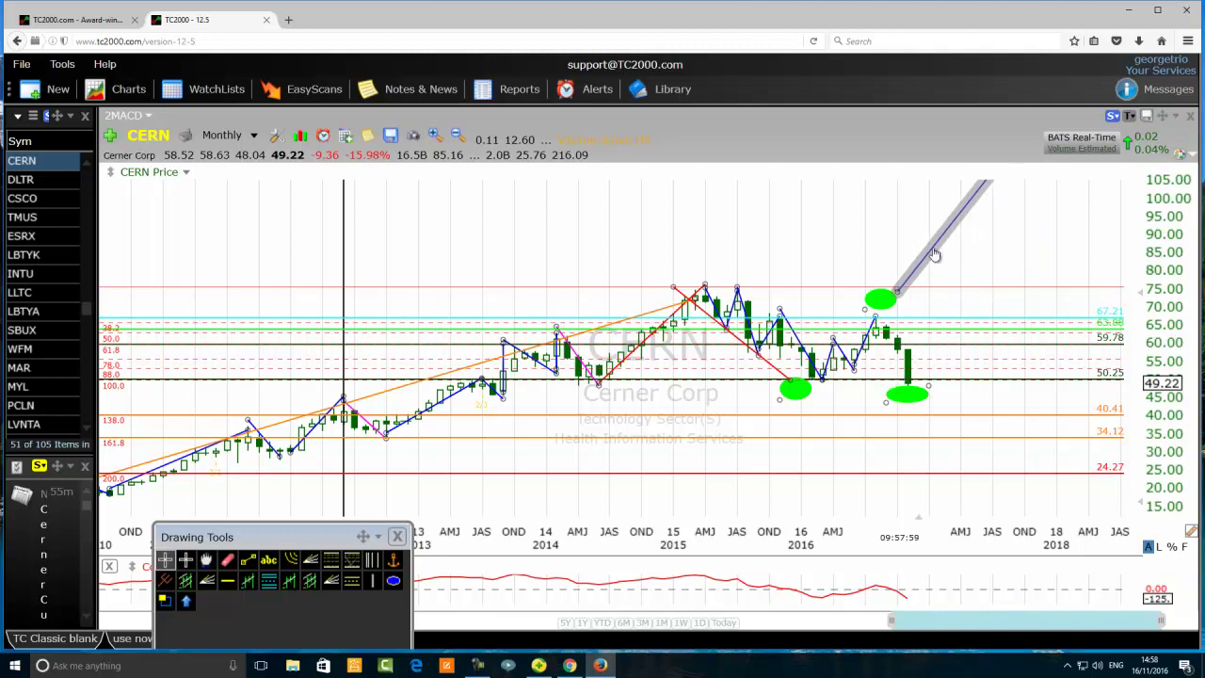
left_click(477, 665)
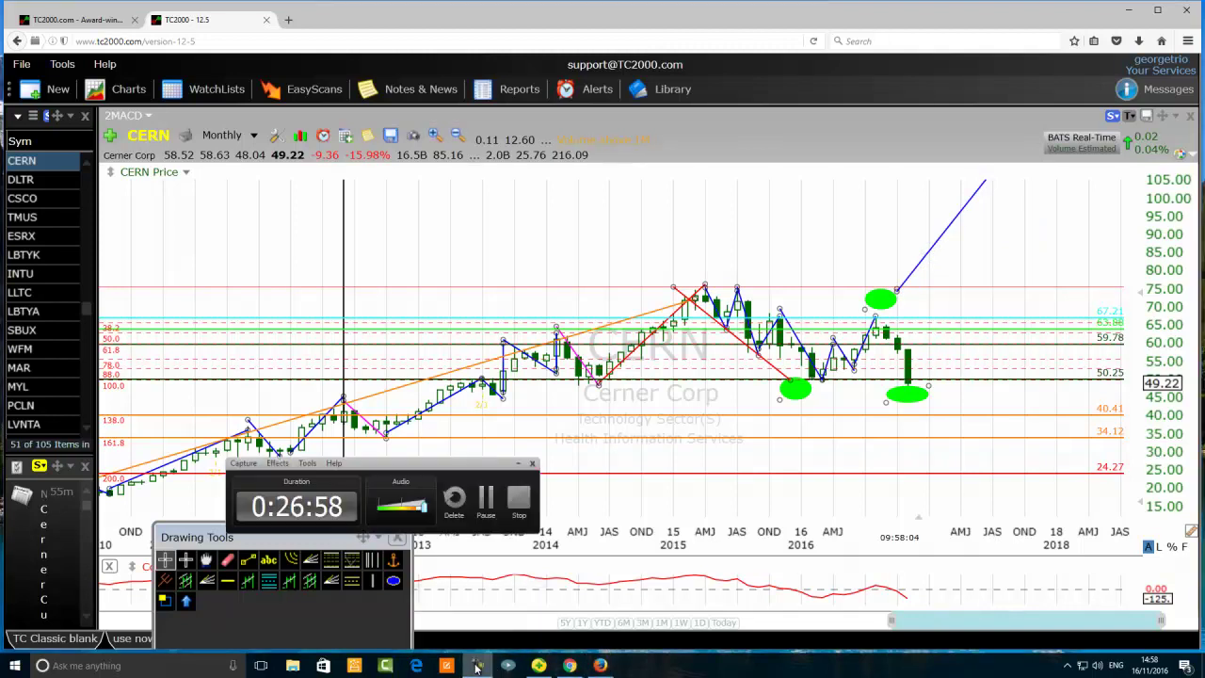
left_click(517, 463)
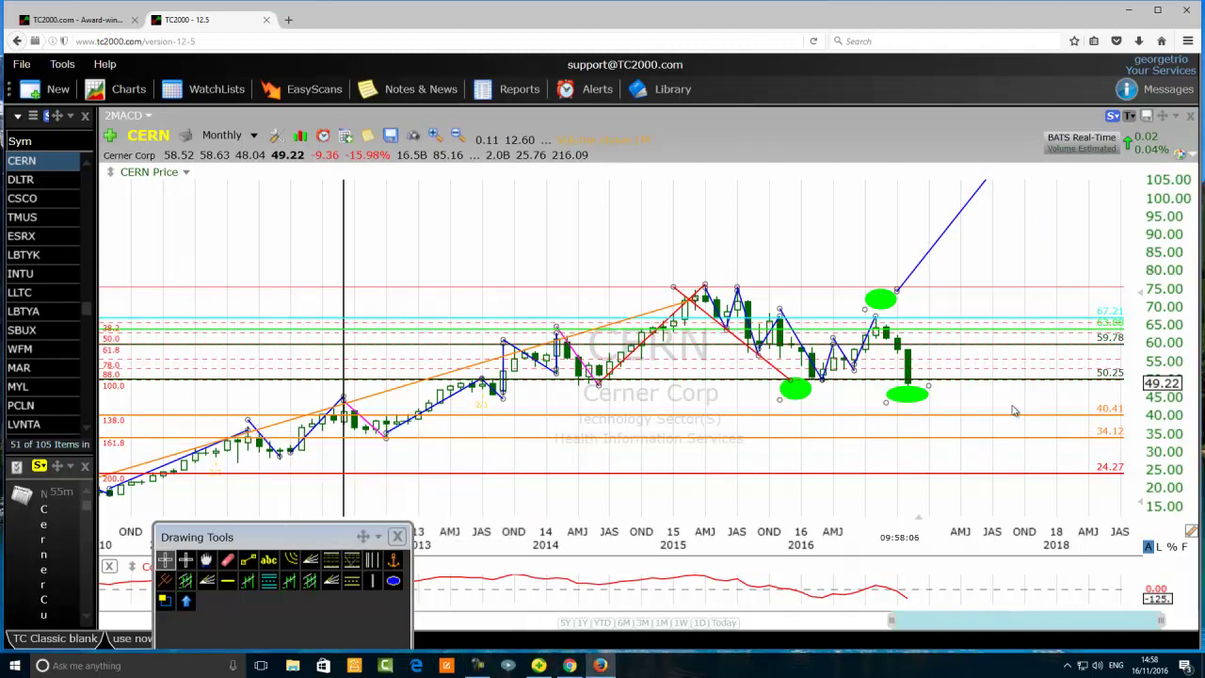
Move the ellipse beneath the latest candle back to late 2014 and draw a vertical trend line beside that candle down to about 40.
left_click_drag(912, 394, 648, 399)
left_click(248, 562)
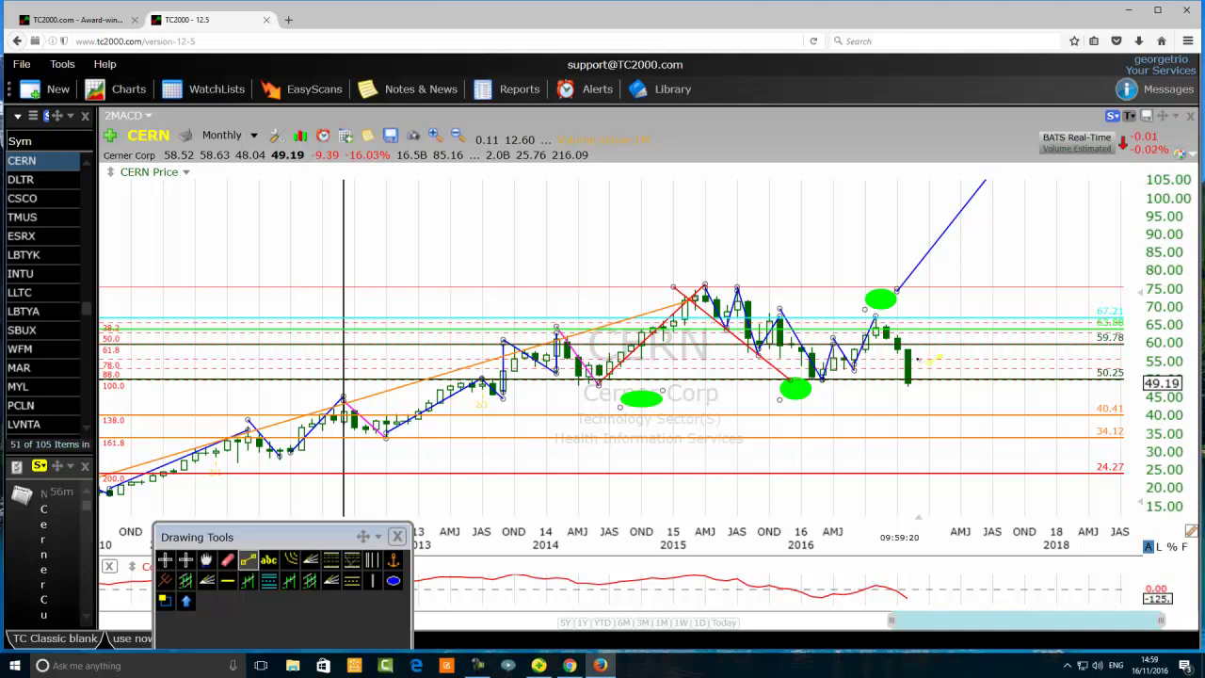
left_click_drag(918, 358, 906, 420)
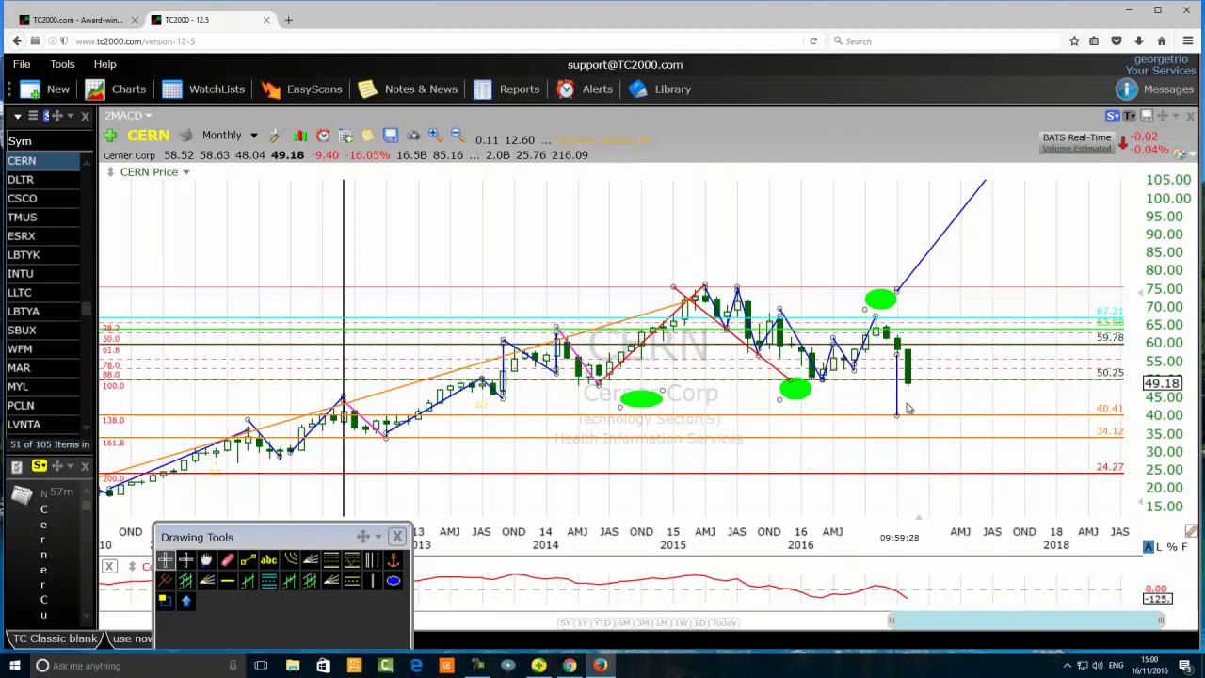
mouse_move(906, 416)
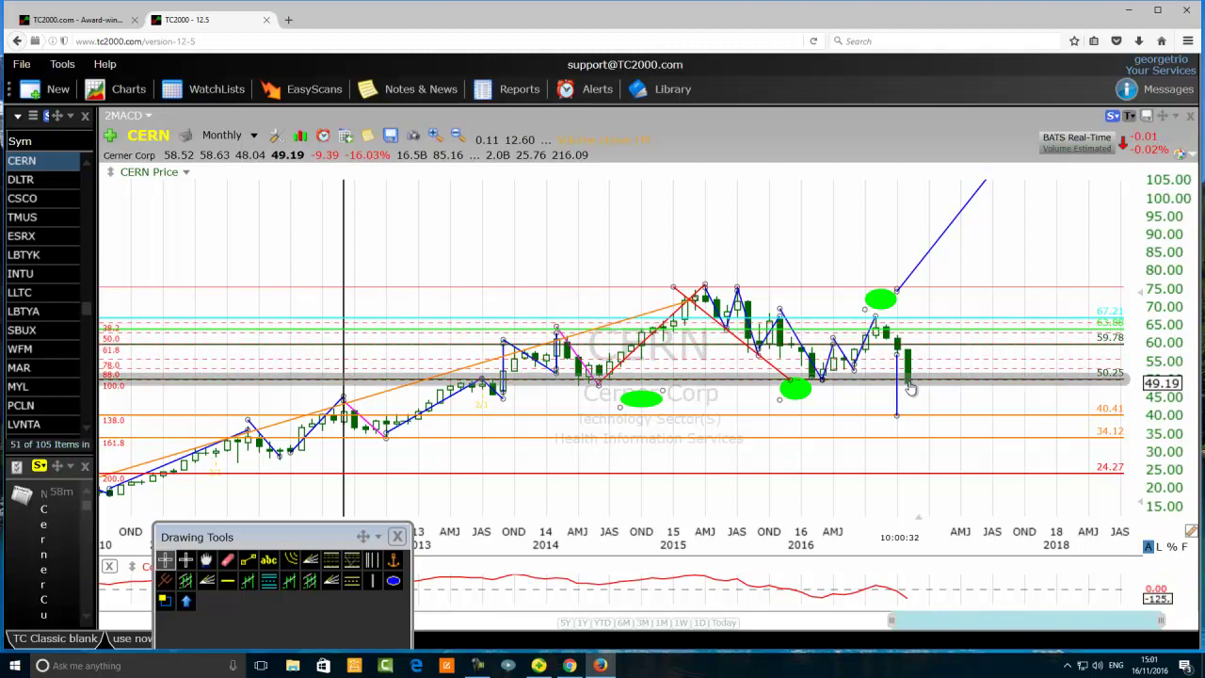
mouse_move(911, 389)
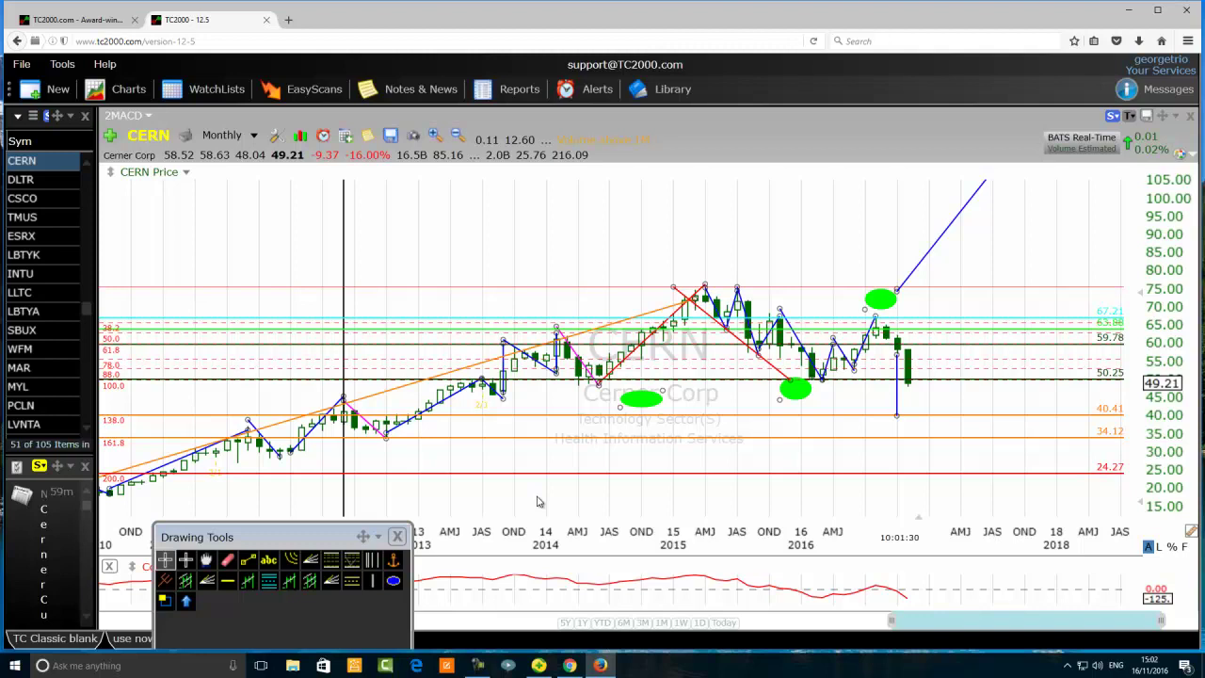
Draw three ellipses stepping down after the latest candle, on the 40.41, 34.12 and 24.27 horizontal lines.
left_click(393, 581)
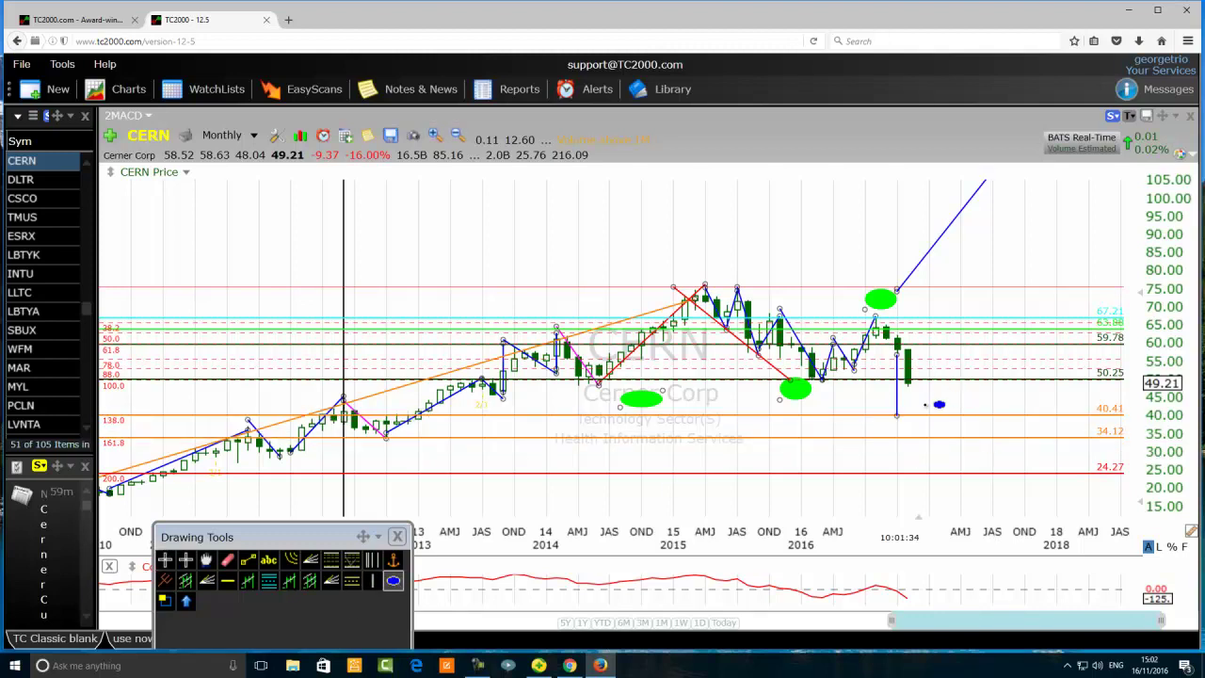
left_click_drag(927, 401, 896, 423)
left_click(393, 580)
left_click_drag(949, 423, 918, 452)
left_click(394, 581)
left_click_drag(1003, 458, 939, 487)
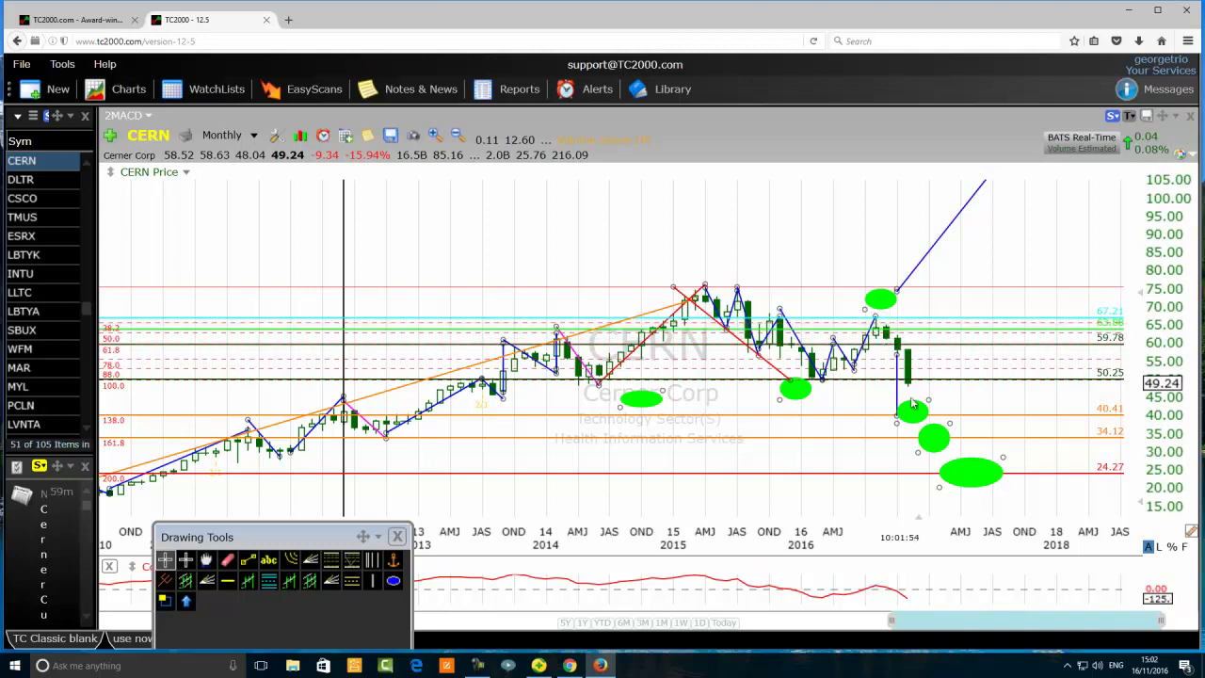
mouse_move(913, 412)
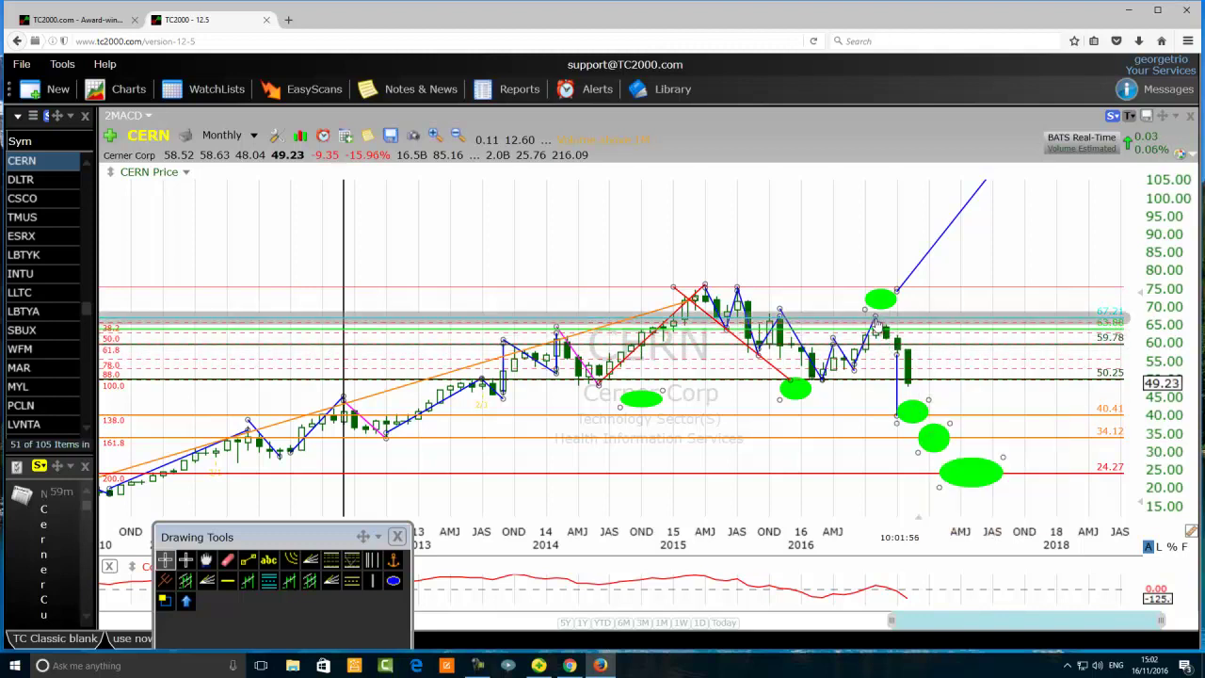
mouse_move(875, 324)
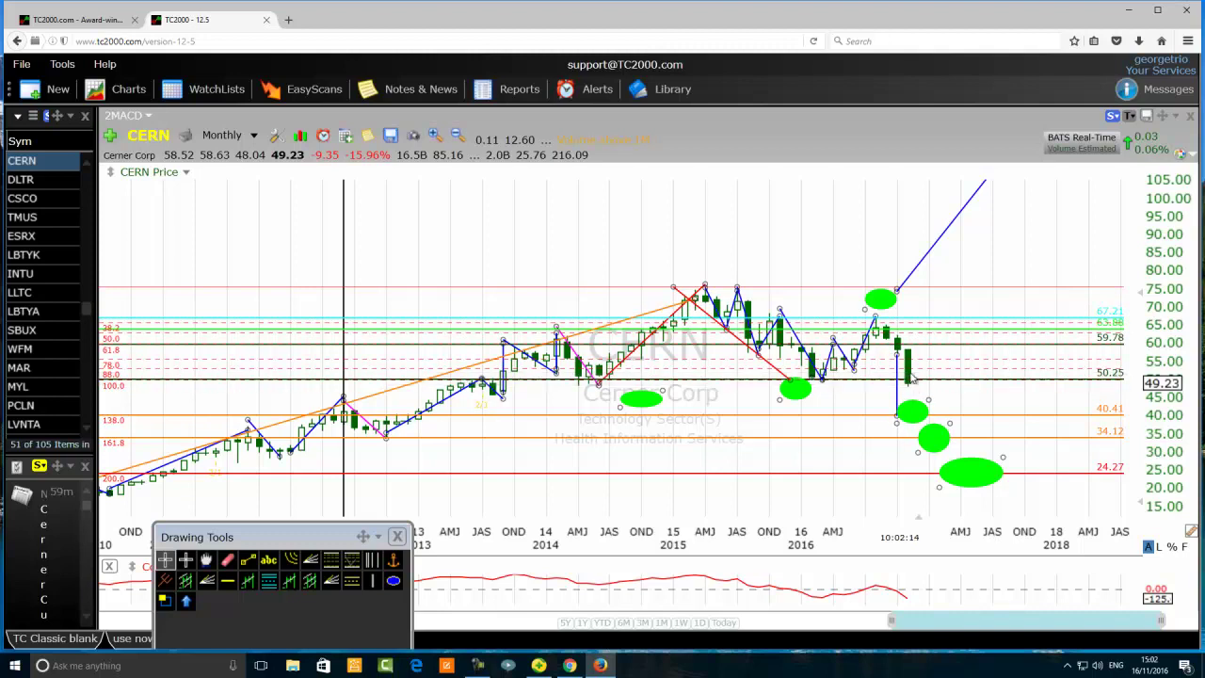
left_click(1156, 666)
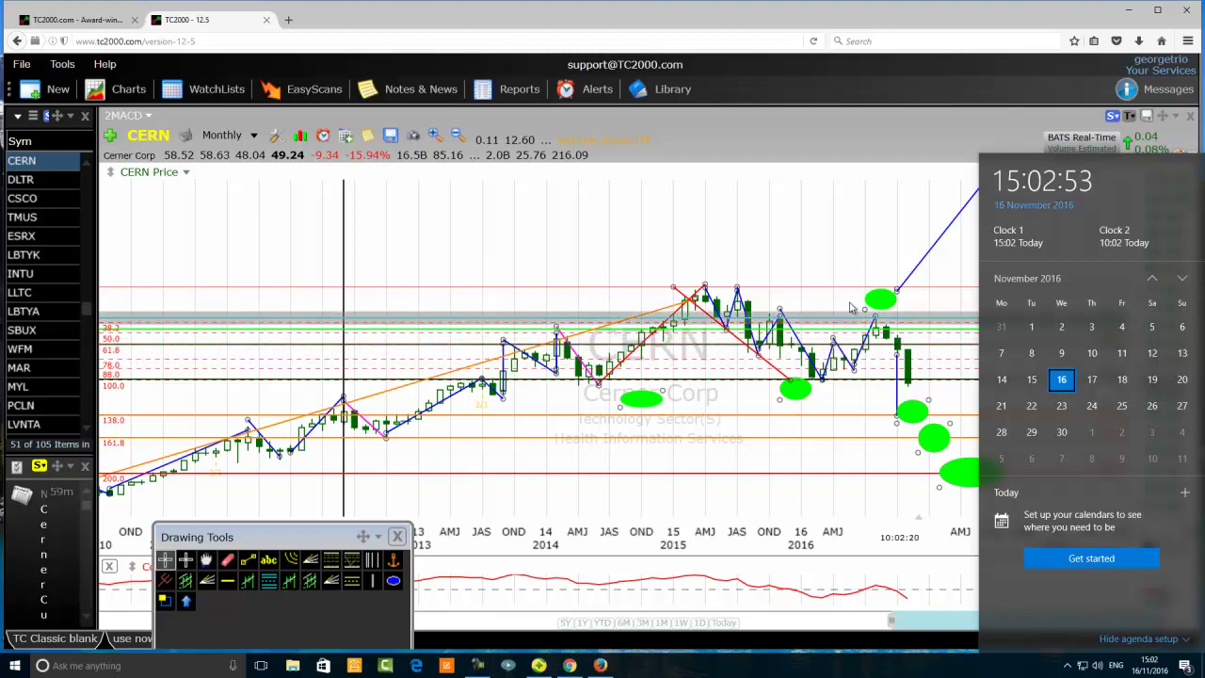
left_click(782, 200)
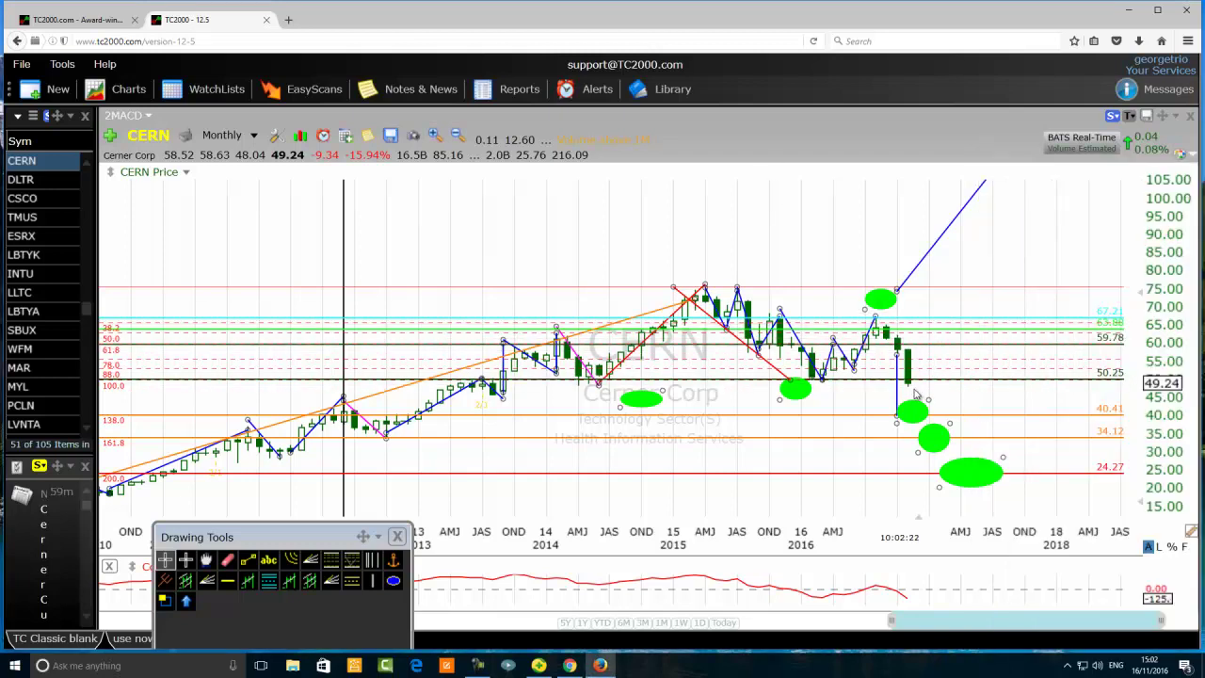
mouse_move(883, 393)
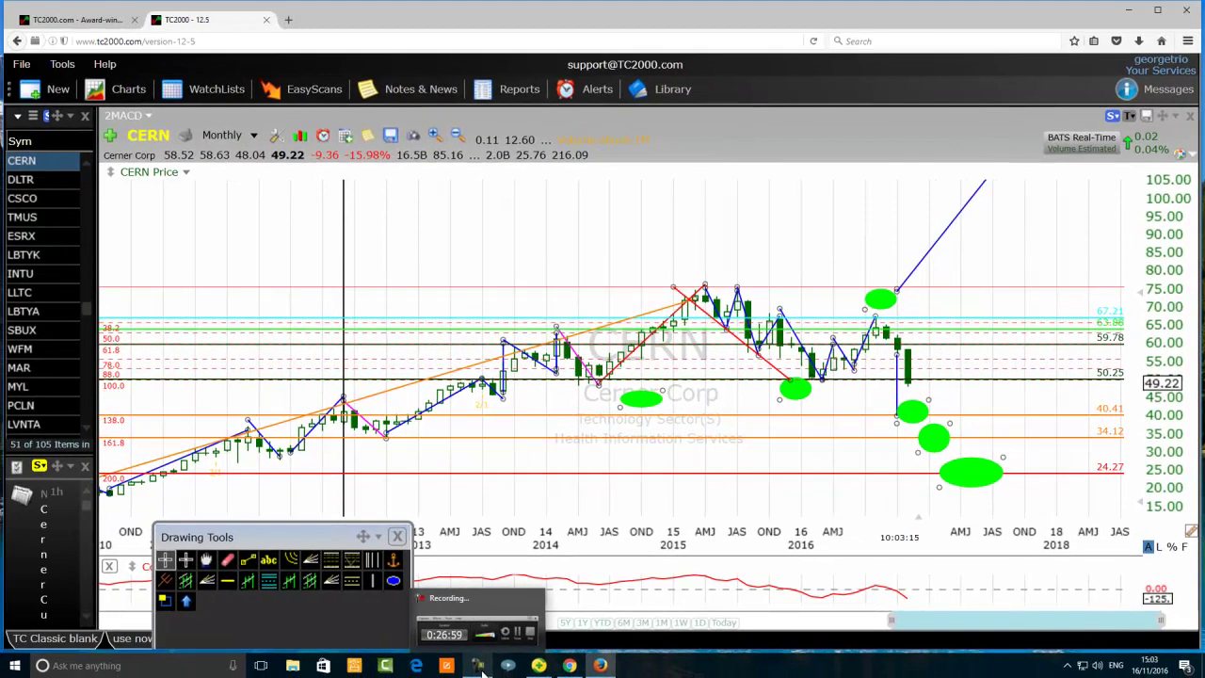
left_click(478, 664)
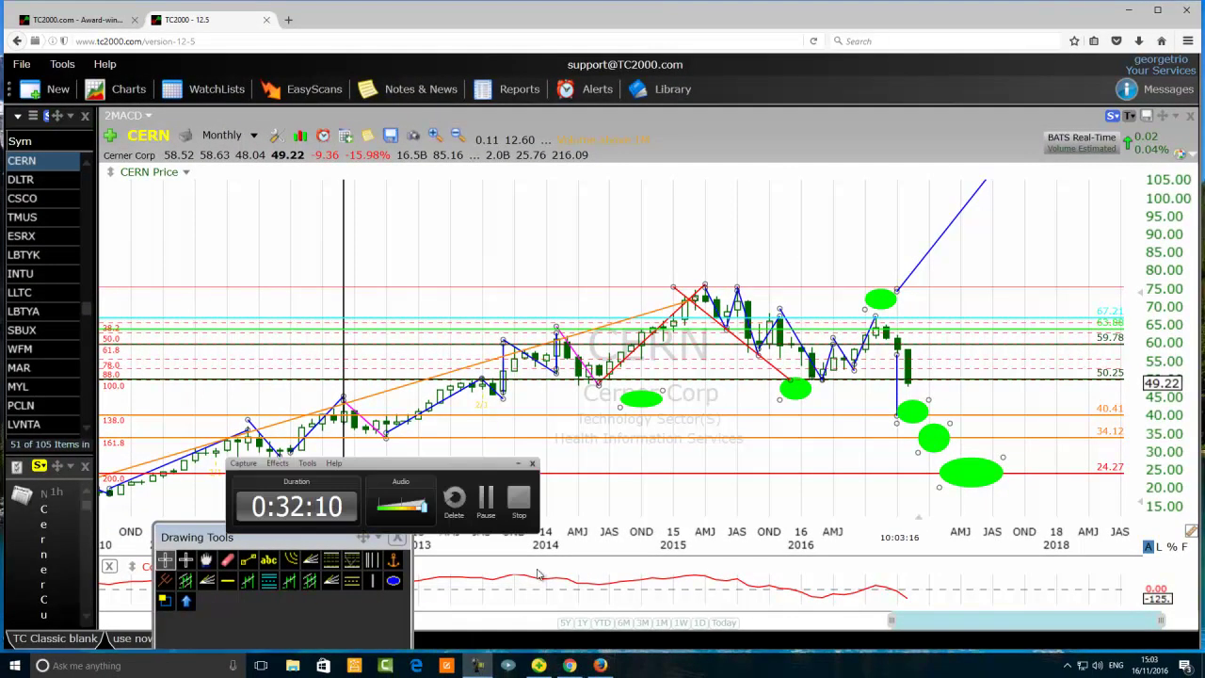